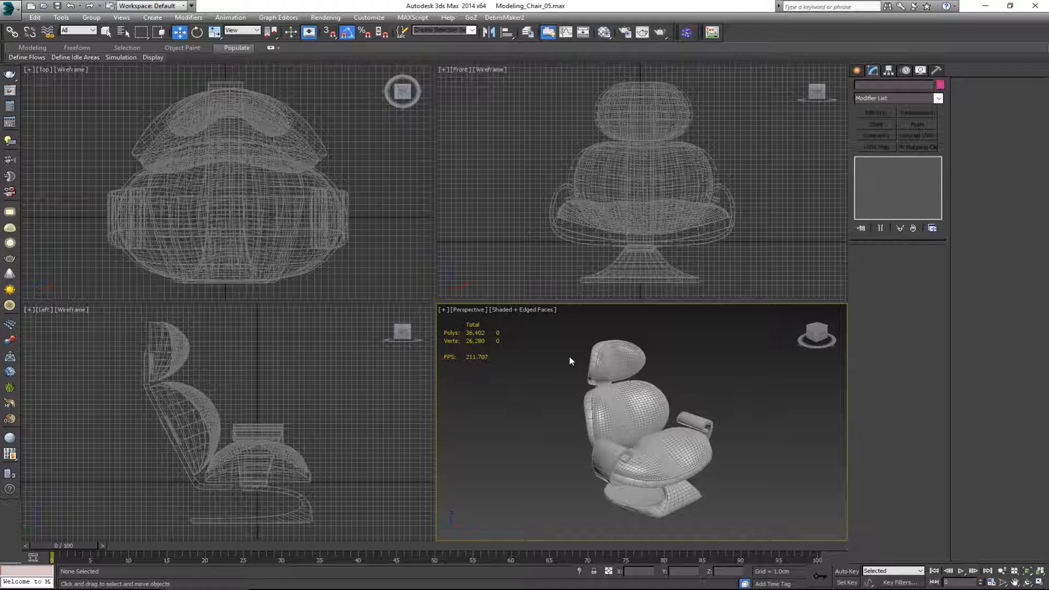
Step: Examine the chair's separate low-poly objects from several angles, selecting the seat surfaces, cushion shells and armrest parts individually
{"action": "key", "text": "alt+w"}
{"action": "middle_click_drag", "start_coordinate": [566, 361], "coordinate": [522, 342], "text": "alt"}
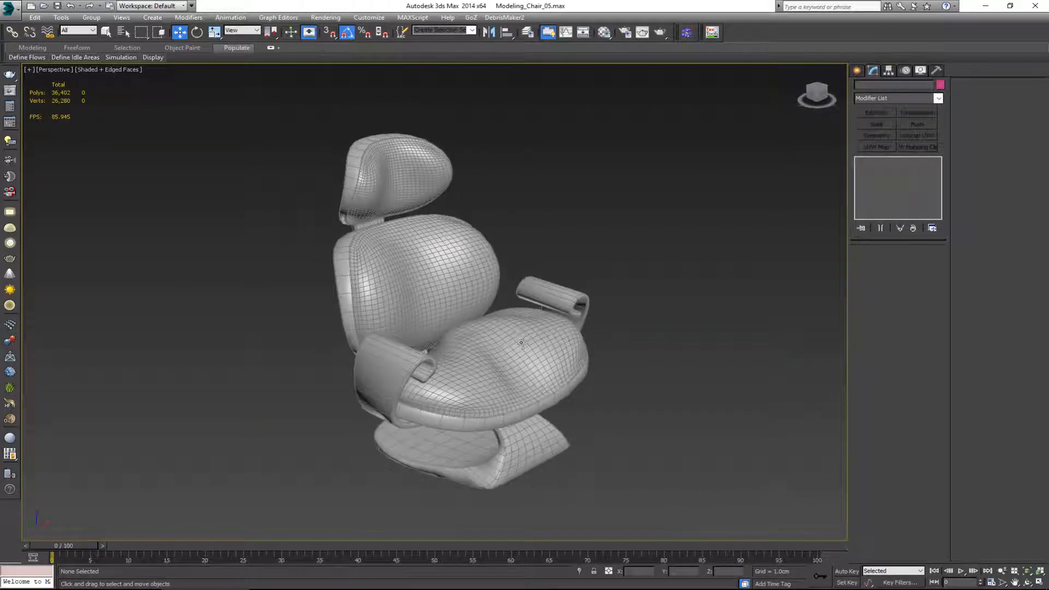
{"action": "left_click_drag", "start_coordinate": [722, 580], "coordinate": [756, 552]}
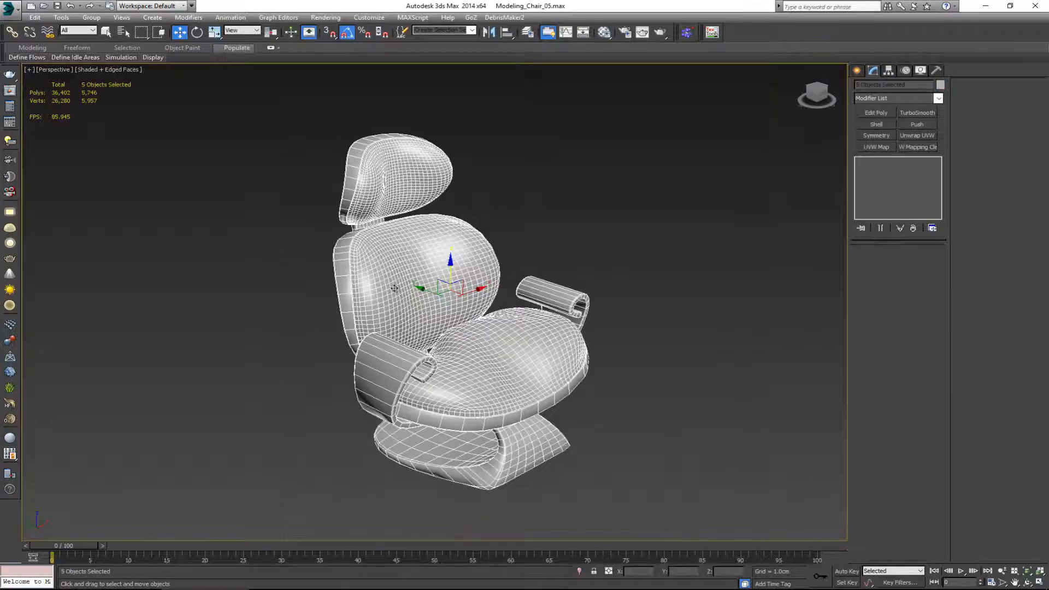
{"action": "mouse_move", "coordinate": [393, 190]}
{"action": "middle_mouse_down", "text": "alt"}
{"action": "mouse_move", "coordinate": [440, 175]}
{"action": "mouse_move", "coordinate": [396, 195]}
{"action": "middle_mouse_up", "text": "alt"}
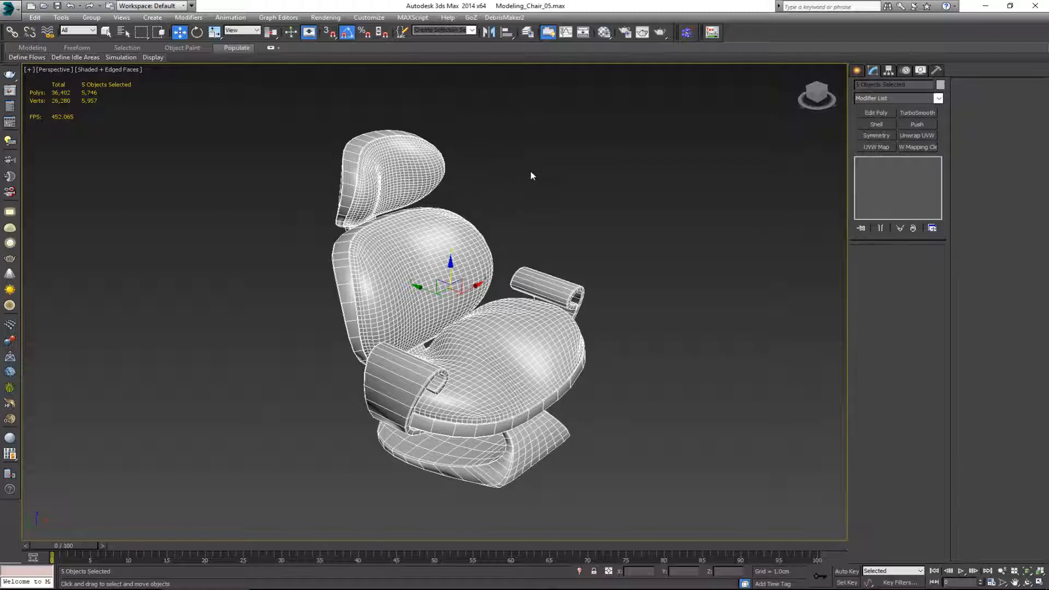
{"action": "left_click", "coordinate": [368, 177]}
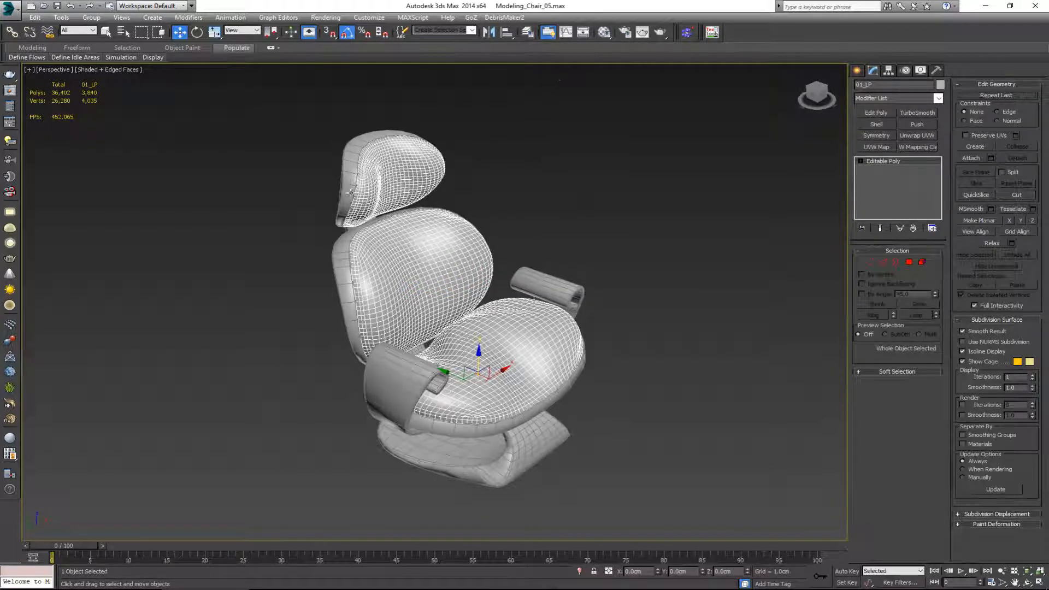
{"action": "left_click", "coordinate": [344, 276]}
{"action": "middle_click_drag", "start_coordinate": [507, 215], "coordinate": [571, 185], "text": "alt"}
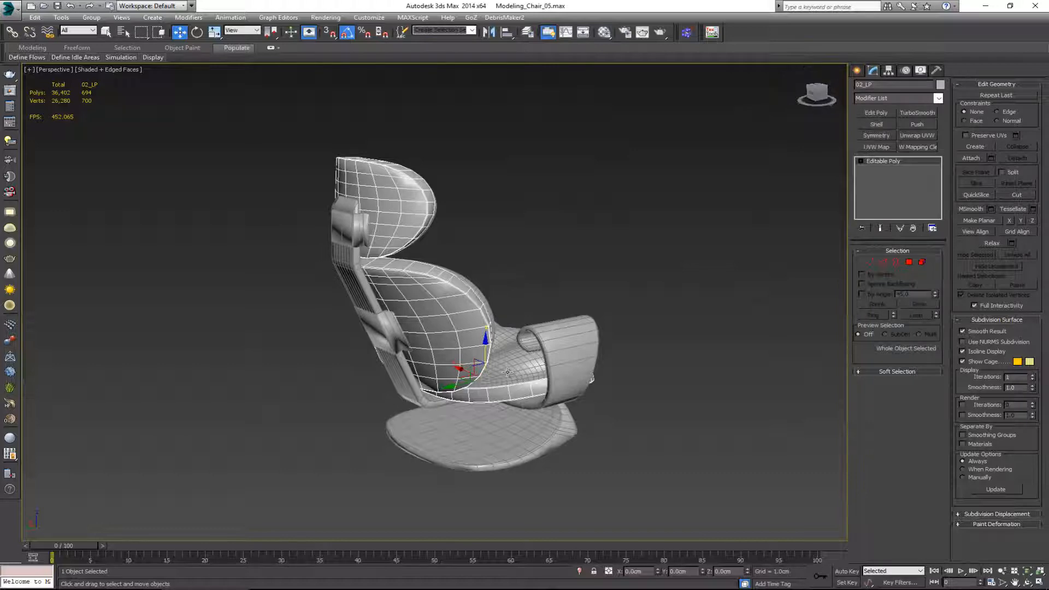
{"action": "left_click", "coordinate": [530, 369]}
Step: Attach the cushions, back brackets and armrests to the chair's base frame so the whole chair is one editable poly
{"action": "left_click", "coordinate": [488, 428]}
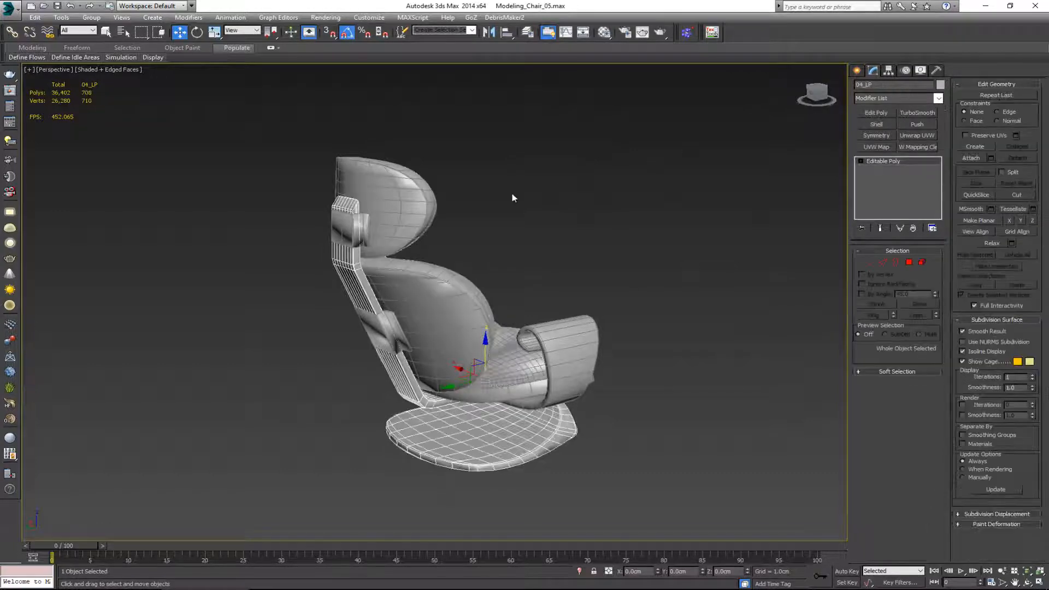
{"action": "middle_click_drag", "start_coordinate": [512, 197], "coordinate": [420, 200], "text": "alt"}
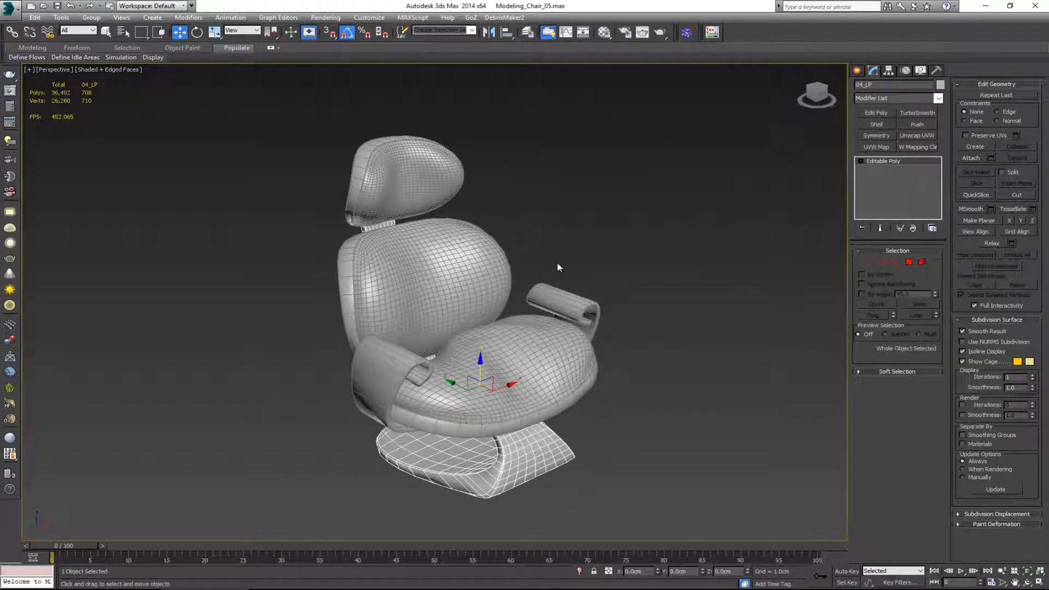
{"action": "middle_click_drag", "start_coordinate": [557, 264], "coordinate": [575, 244], "text": "alt"}
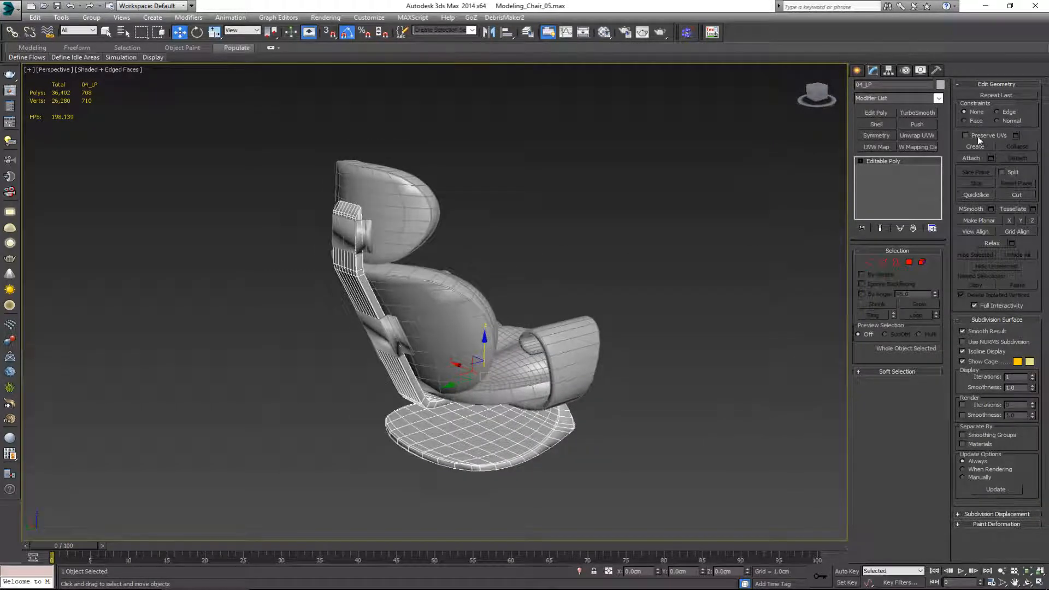
{"action": "left_click", "coordinate": [971, 158]}
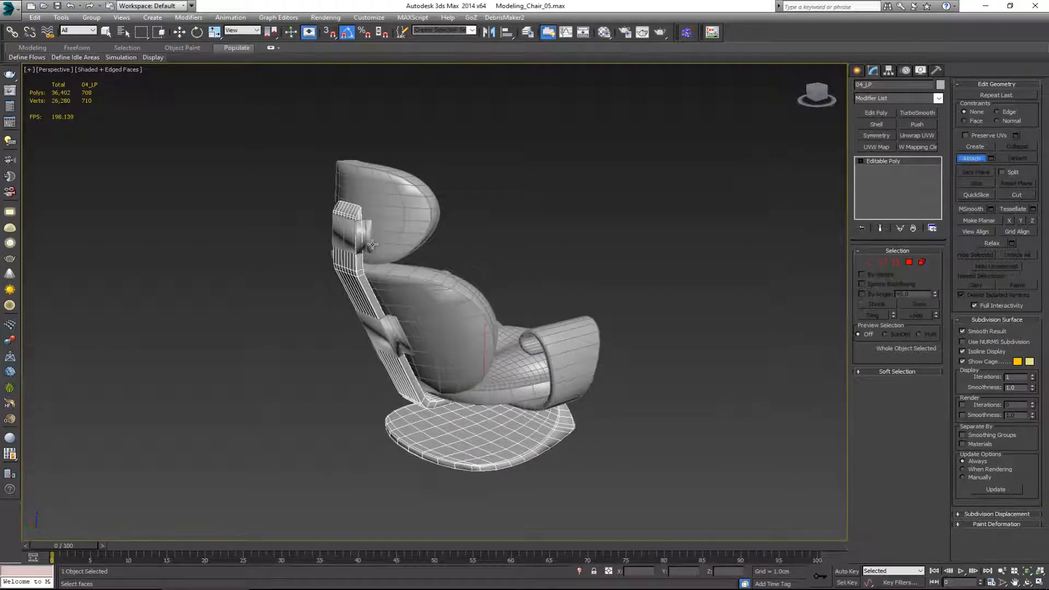
{"action": "middle_click_drag", "start_coordinate": [398, 343], "coordinate": [481, 380], "text": "alt"}
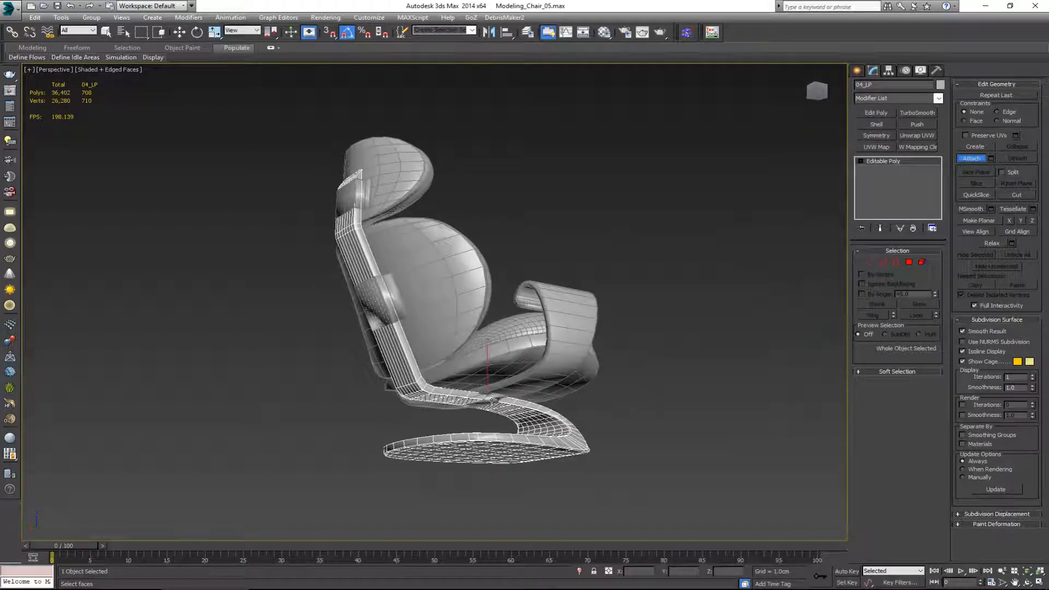
{"action": "left_click", "coordinate": [370, 198]}
{"action": "left_click", "coordinate": [502, 381]}
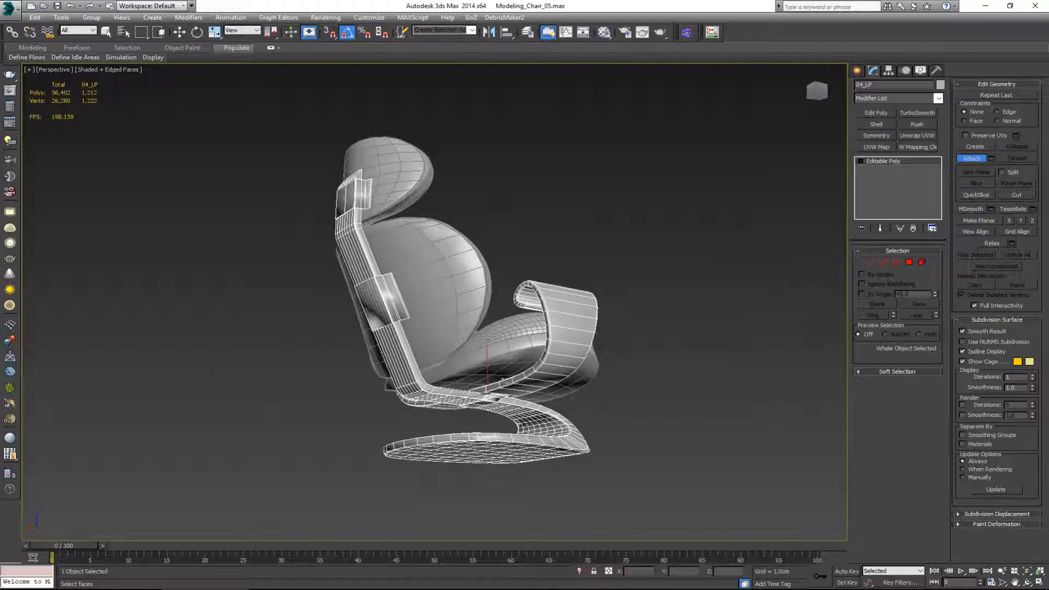
{"action": "left_click", "coordinate": [493, 361]}
{"action": "left_click", "coordinate": [521, 321]}
{"action": "middle_click_drag", "start_coordinate": [524, 288], "coordinate": [412, 331], "text": "alt"}
{"action": "key", "text": "w"}
Step: Check the merged chair's UV layout in the UV Editor using an Unwrap UVW modifier, and remove the modifier again
{"action": "left_click_drag", "start_coordinate": [495, 388], "coordinate": [528, 360]}
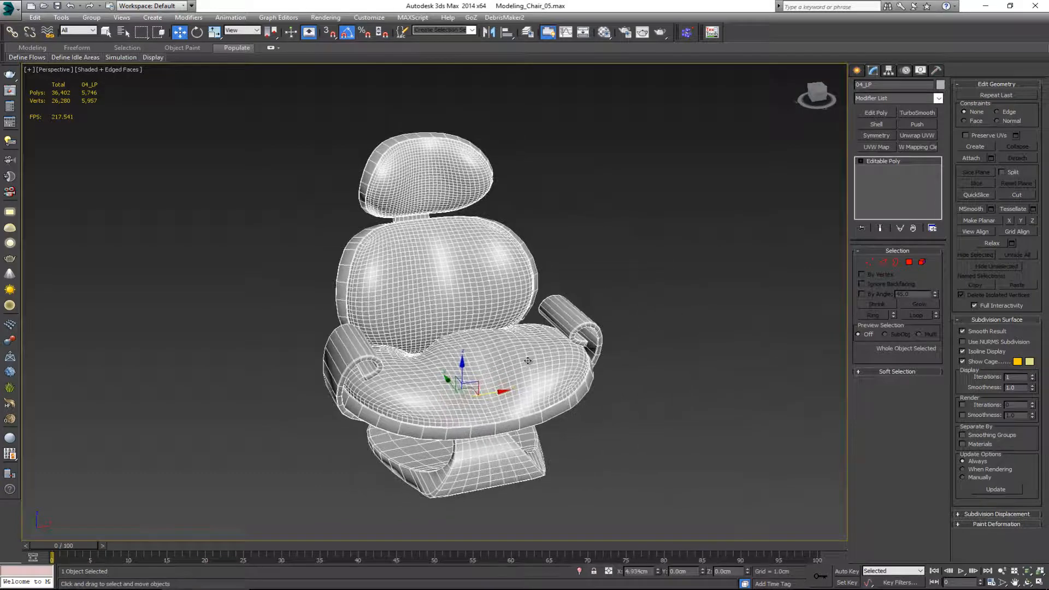
{"action": "middle_click_drag", "start_coordinate": [420, 330], "coordinate": [462, 312], "text": "alt"}
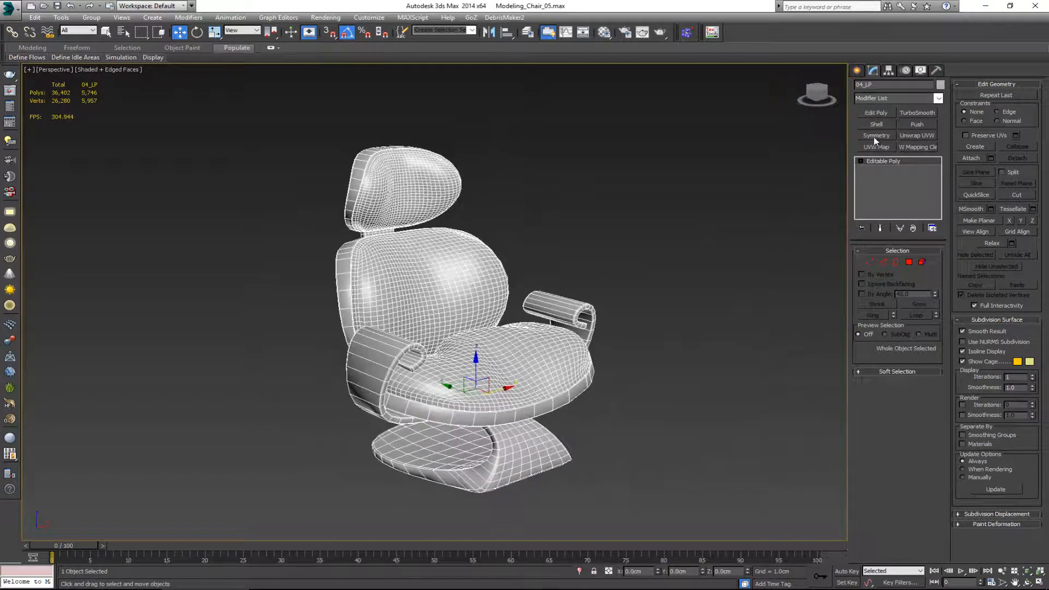
{"action": "left_click", "coordinate": [918, 136]}
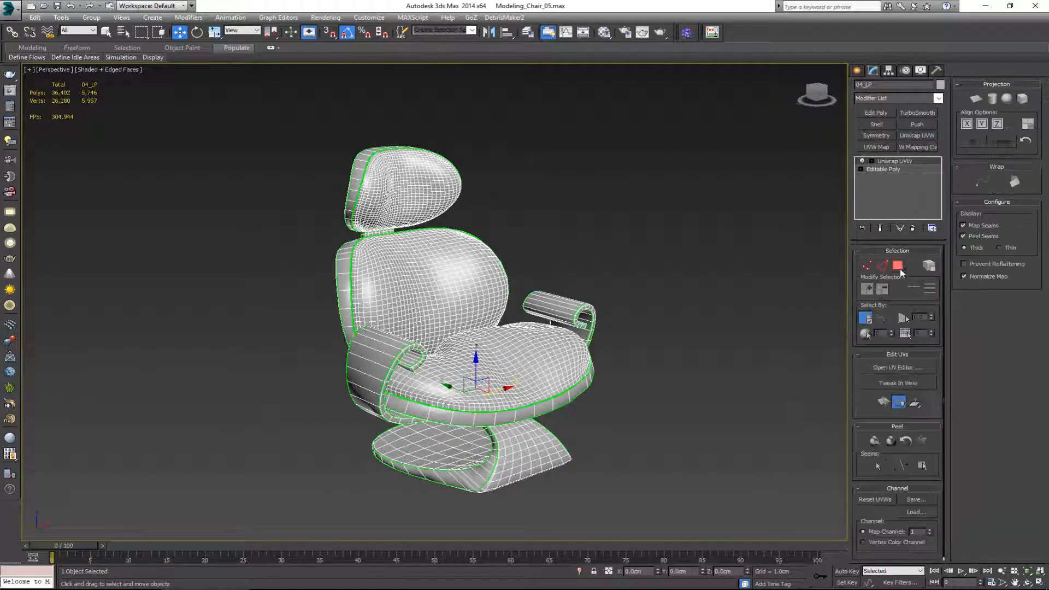
{"action": "left_click", "coordinate": [896, 368]}
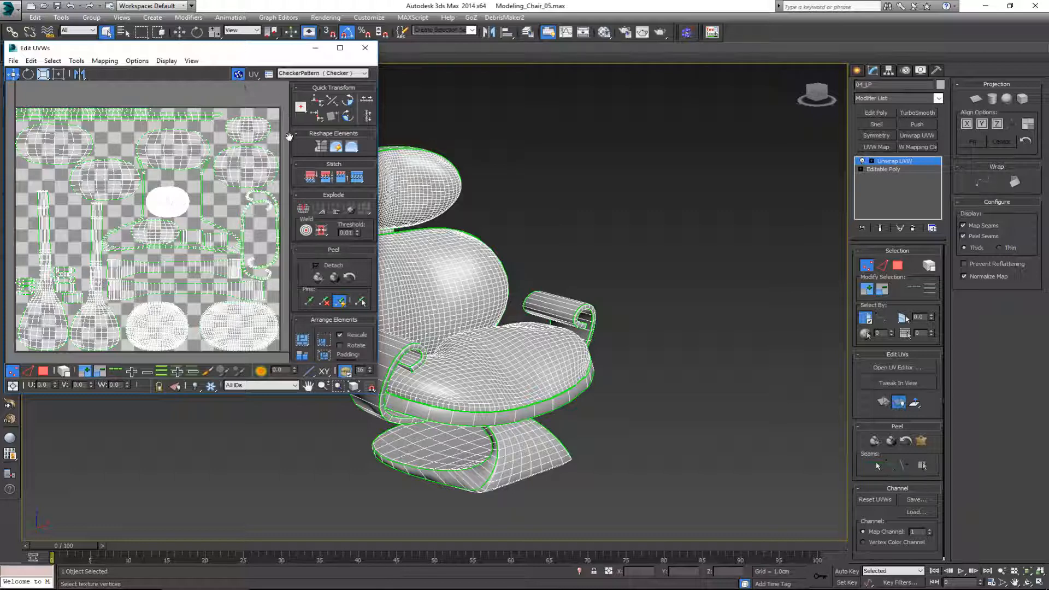
{"action": "left_click", "coordinate": [362, 49]}
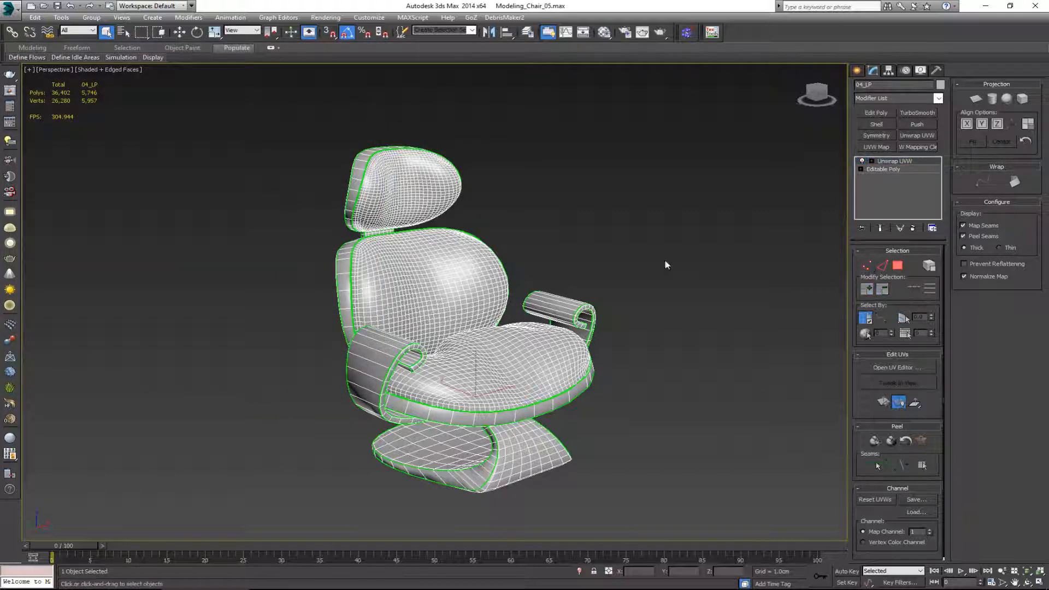
{"action": "left_click", "coordinate": [912, 228]}
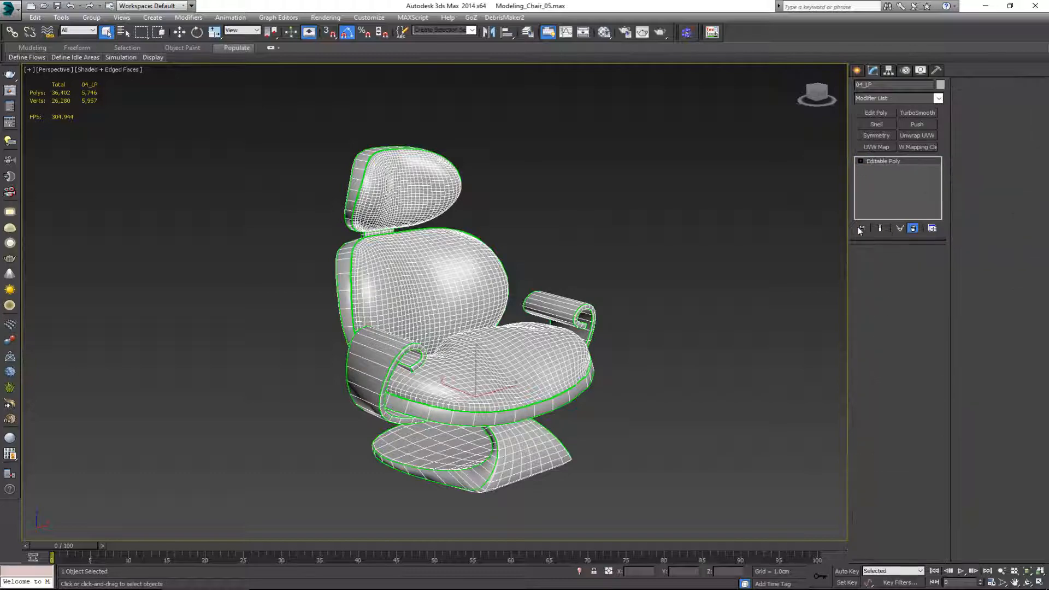
{"action": "middle_click_drag", "start_coordinate": [453, 230], "coordinate": [401, 236], "text": "alt"}
{"action": "middle_click_drag", "start_coordinate": [471, 252], "coordinate": [461, 274], "text": "alt"}
Step: Open the Material Editor and change the second sample material, Material #2, from VRayMtl to Standard
{"action": "left_click", "coordinate": [604, 32]}
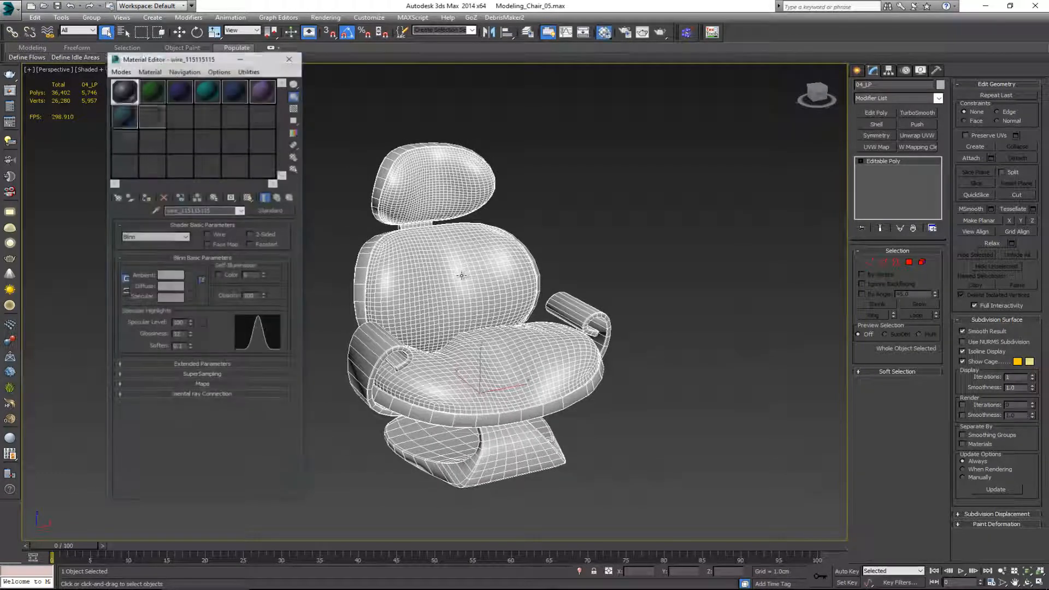
{"action": "left_click_drag", "start_coordinate": [221, 57], "coordinate": [162, 67]}
{"action": "left_click_drag", "start_coordinate": [158, 220], "coordinate": [97, 221]}
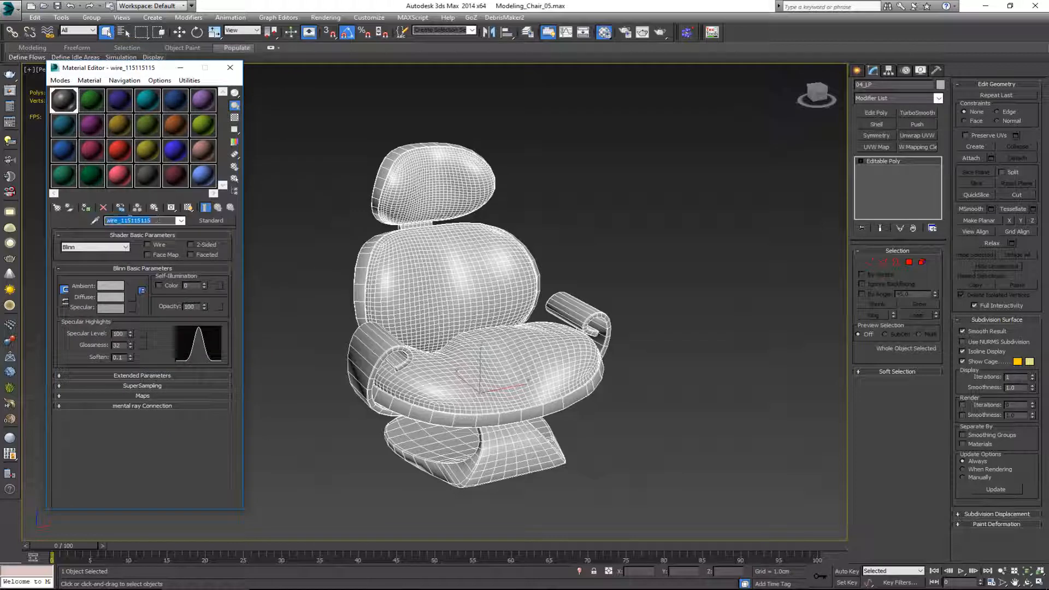
{"action": "left_click", "coordinate": [90, 105]}
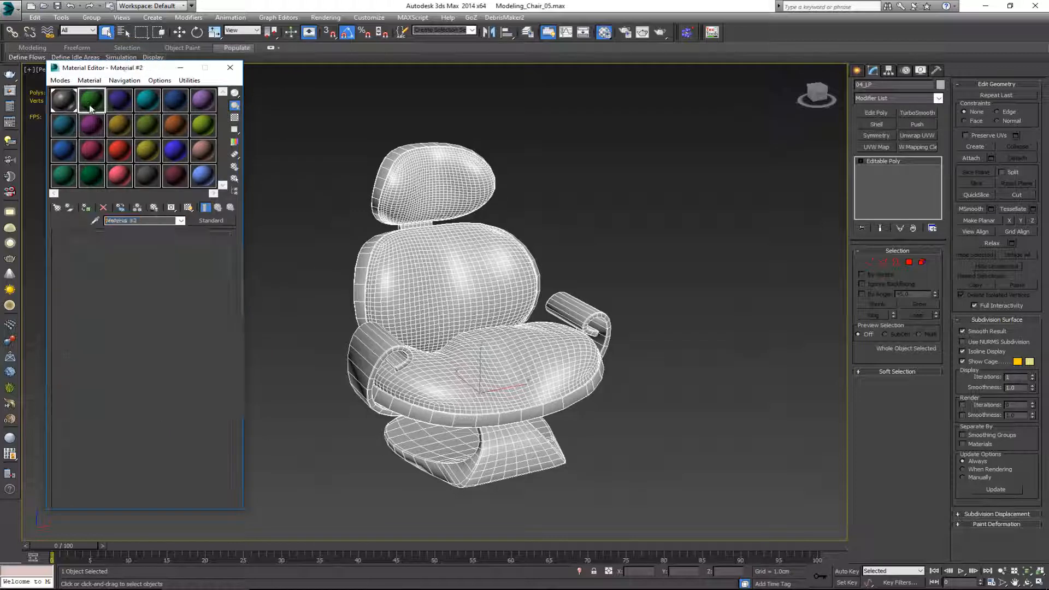
{"action": "left_click", "coordinate": [204, 221]}
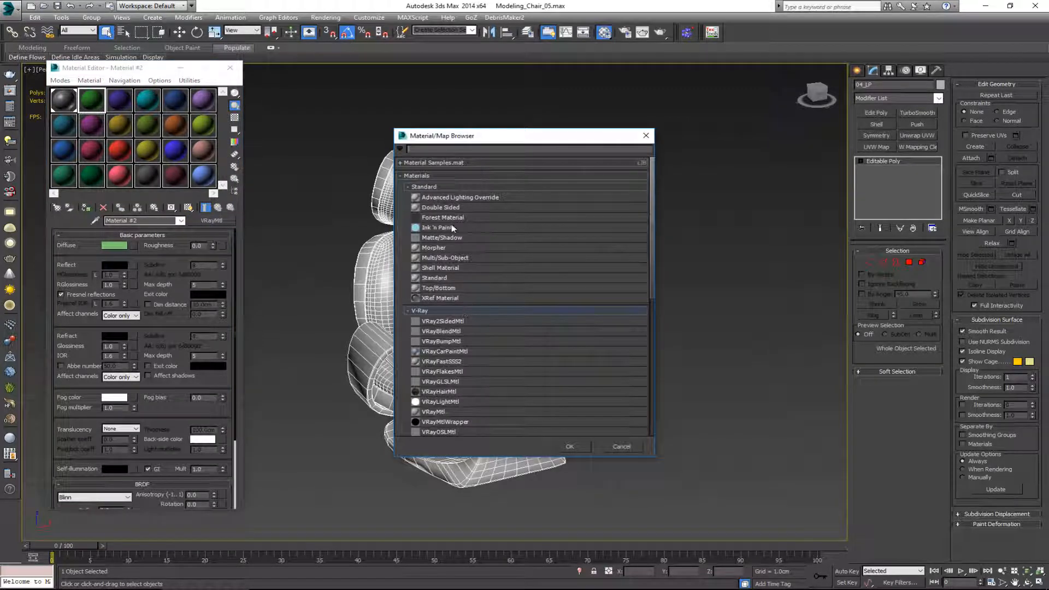
{"action": "double_click", "coordinate": [447, 276]}
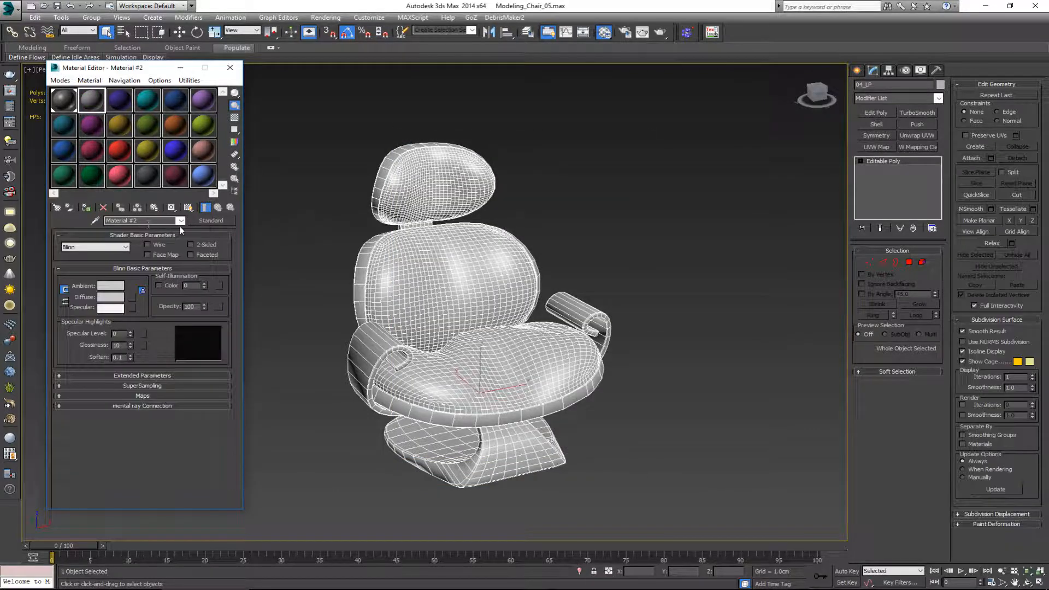
Step: Convert Material #2 to a Multi/Sub-Object material, keeping the old material as a sub-material
{"action": "left_click", "coordinate": [211, 220]}
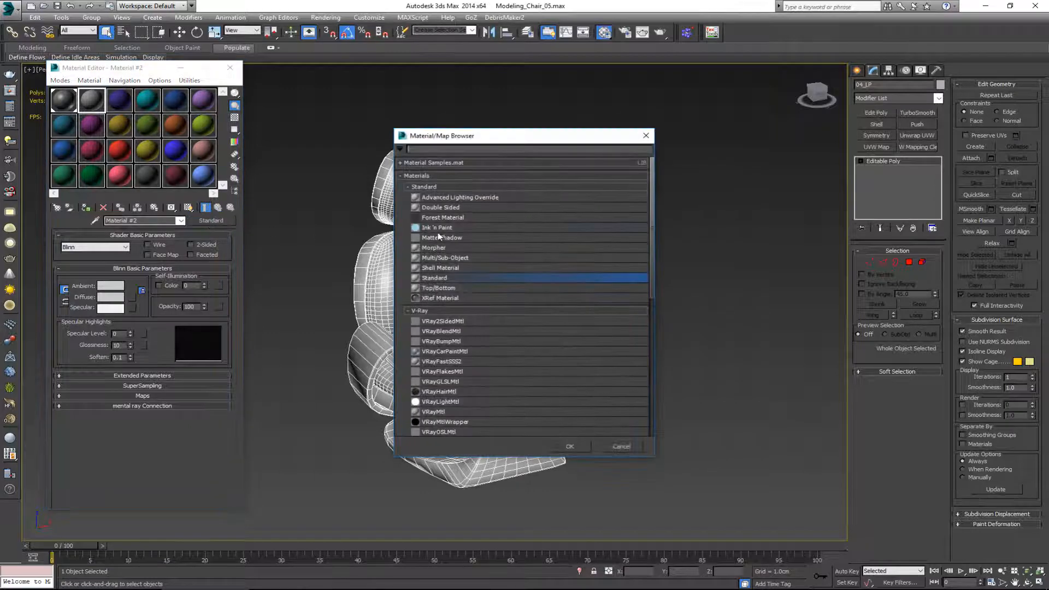
{"action": "double_click", "coordinate": [466, 258]}
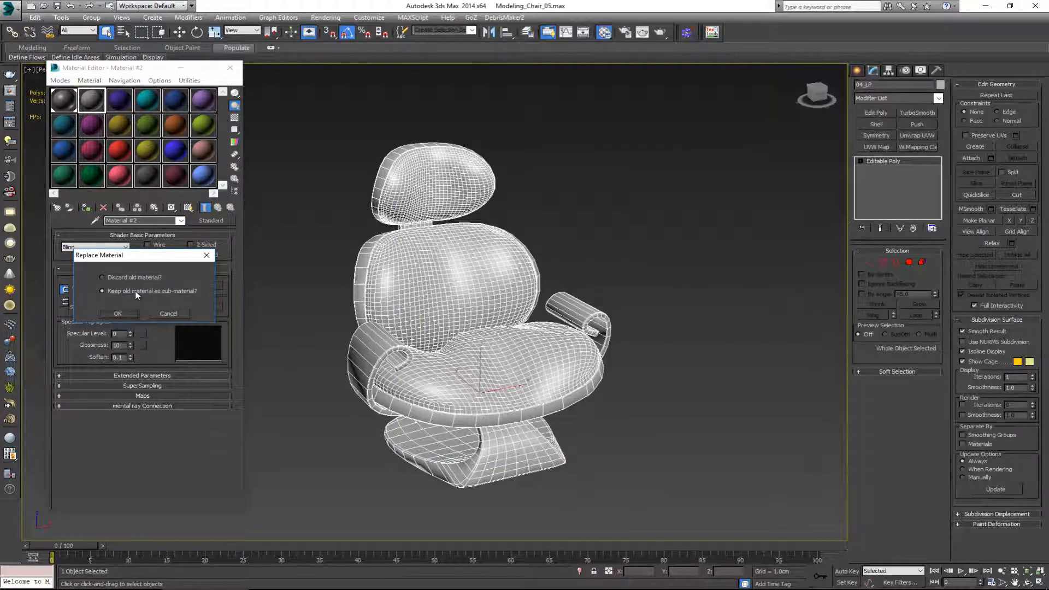
{"action": "left_click", "coordinate": [127, 313]}
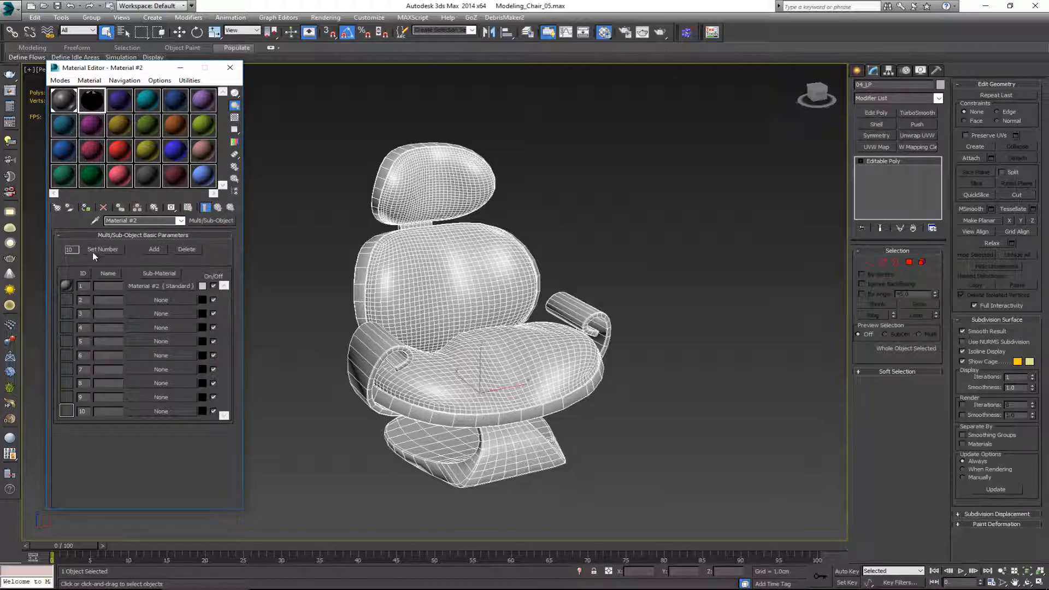
Step: Set the number of sub-materials in the Multi/Sub-Object material to 3
{"action": "left_click", "coordinate": [94, 250]}
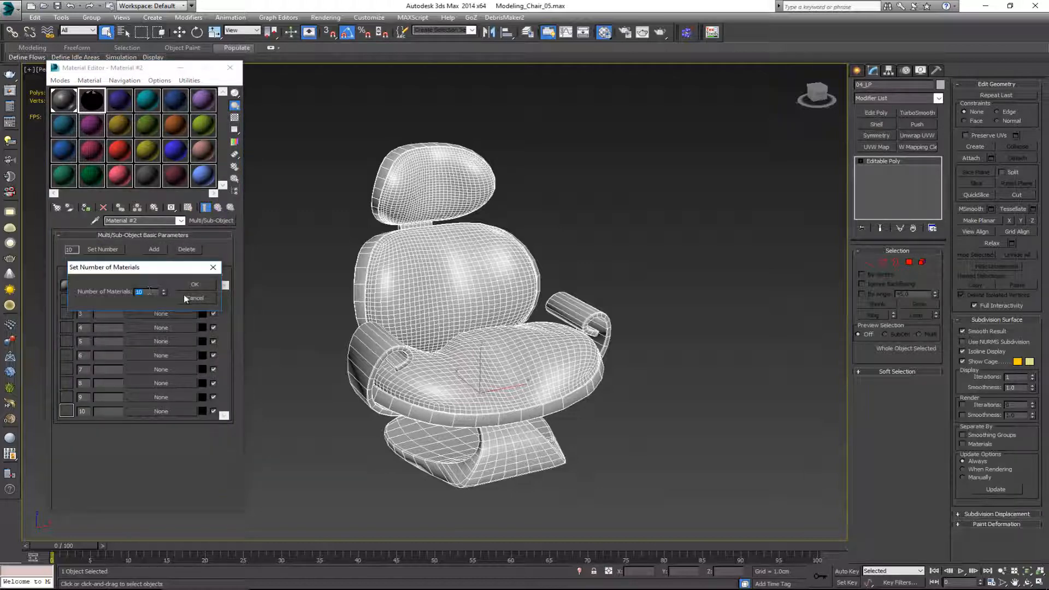
{"action": "left_click", "coordinate": [196, 299]}
{"action": "middle_click_drag", "start_coordinate": [386, 334], "coordinate": [423, 272], "text": "alt"}
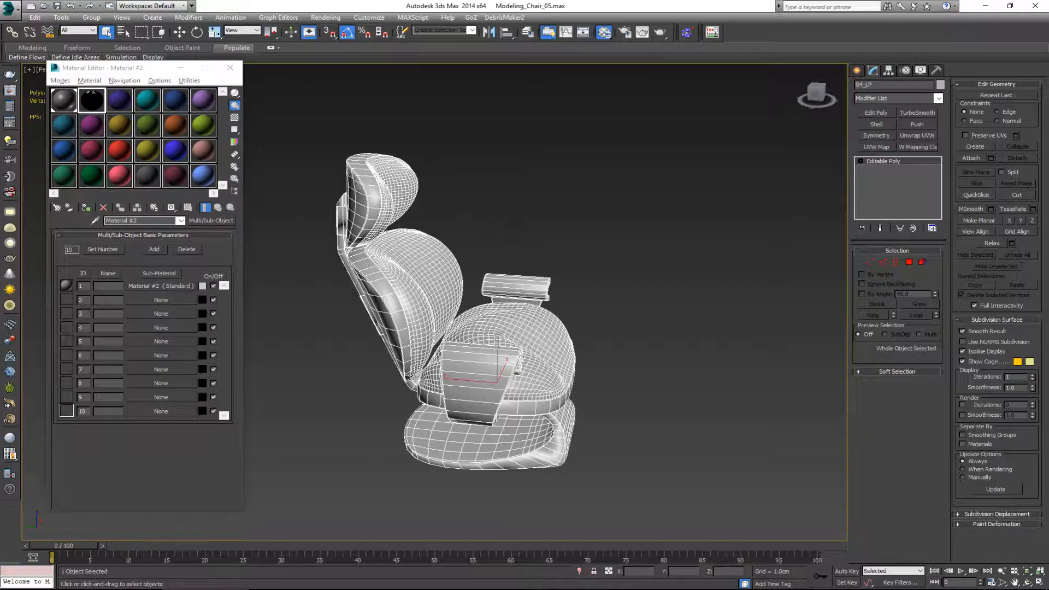
{"action": "middle_click_drag", "start_coordinate": [448, 306], "coordinate": [156, 268], "text": "alt"}
{"action": "left_click", "coordinate": [102, 249]}
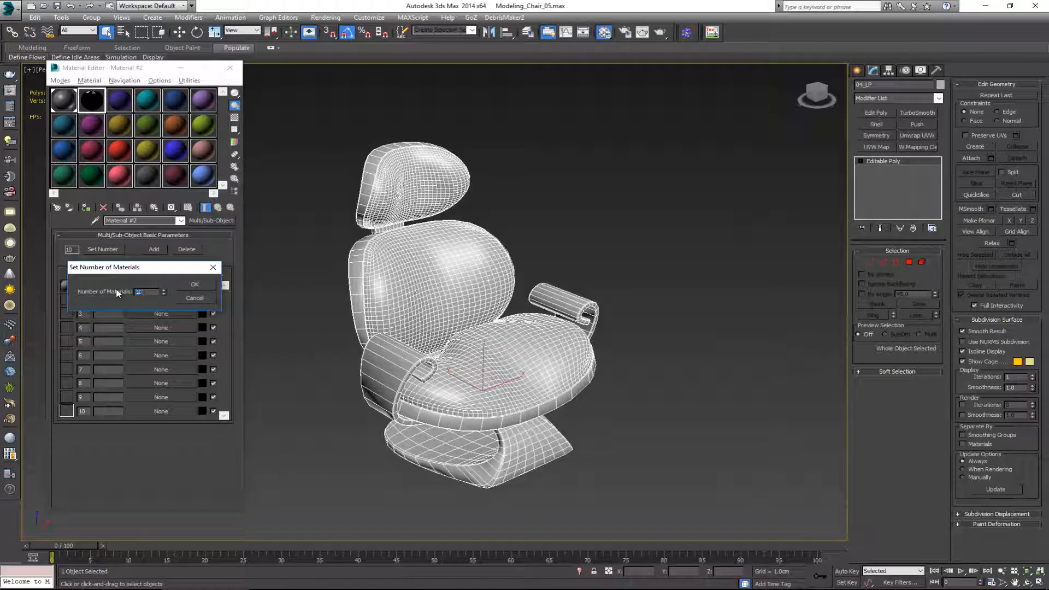
{"action": "type", "text": "3"}
{"action": "left_click", "coordinate": [196, 285]}
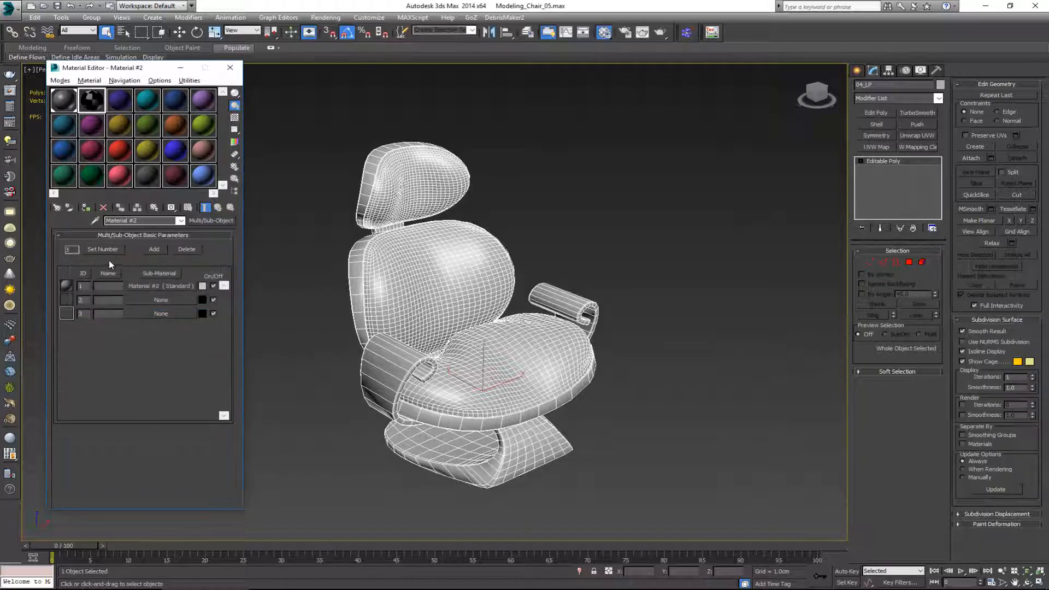
Step: Fill sub-material slots 2 and 3 with copies of the Standard material in slot 1
{"action": "left_click_drag", "start_coordinate": [136, 285], "coordinate": [163, 313]}
{"action": "left_click", "coordinate": [127, 317]}
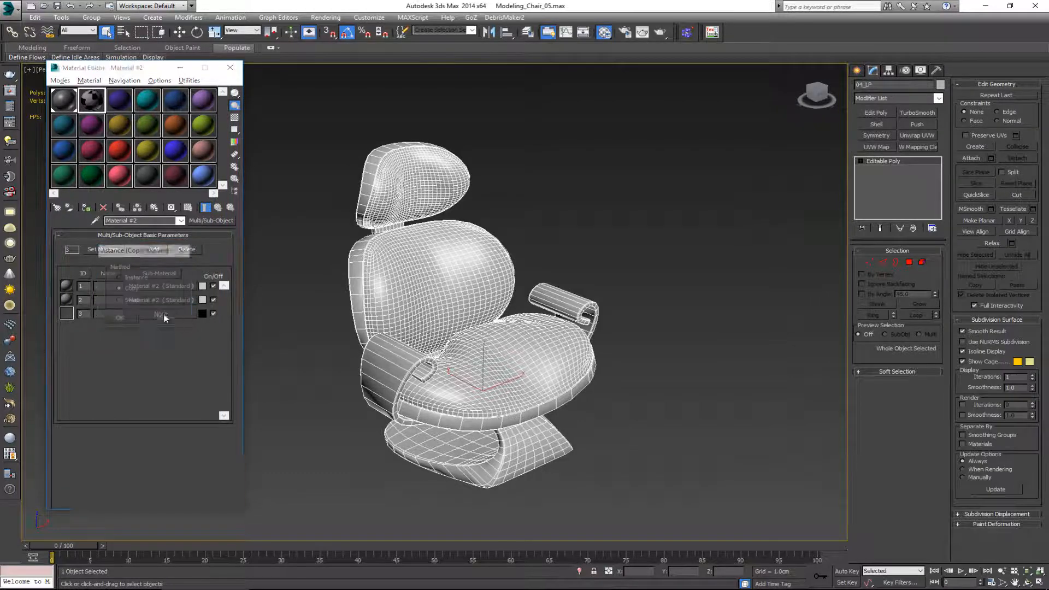
{"action": "left_click", "coordinate": [121, 319]}
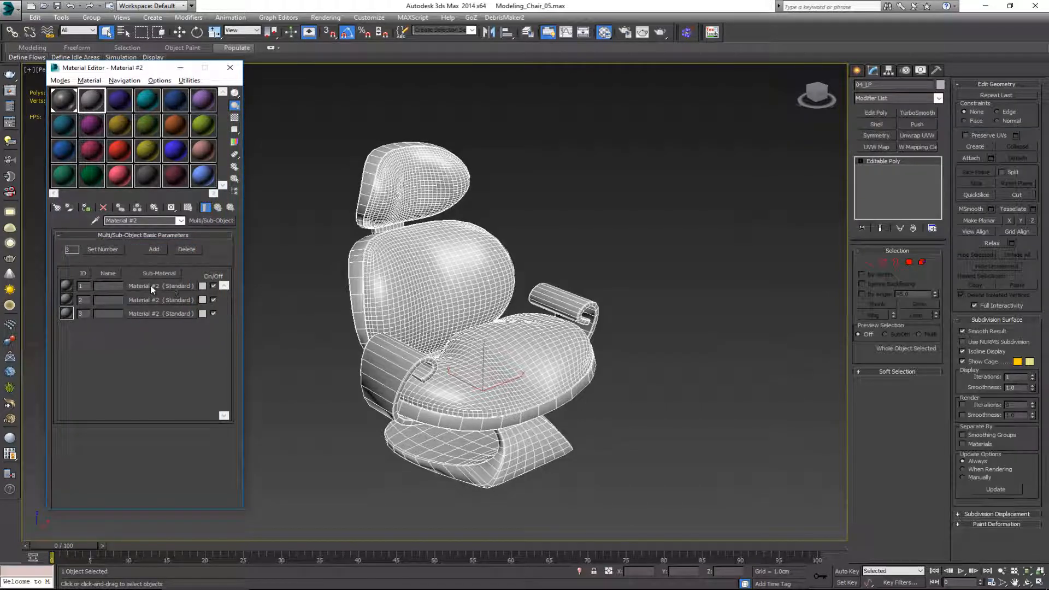
Step: Rename the sub-material in slot 1 as Cushions and return to the parent Multi/Sub-Object material
{"action": "left_click", "coordinate": [165, 289]}
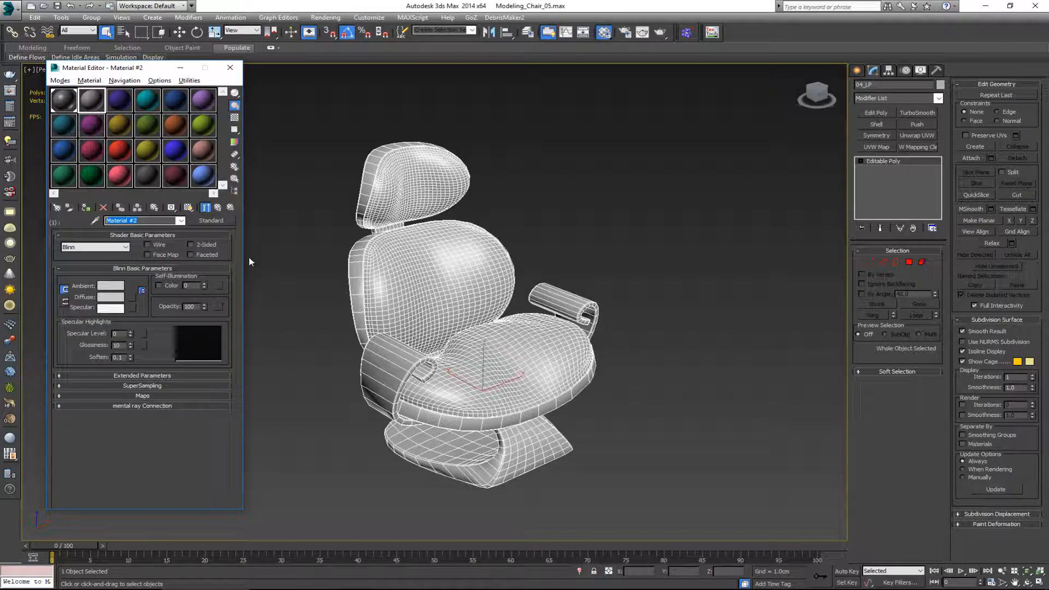
{"action": "type", "text": "Seatsi"}
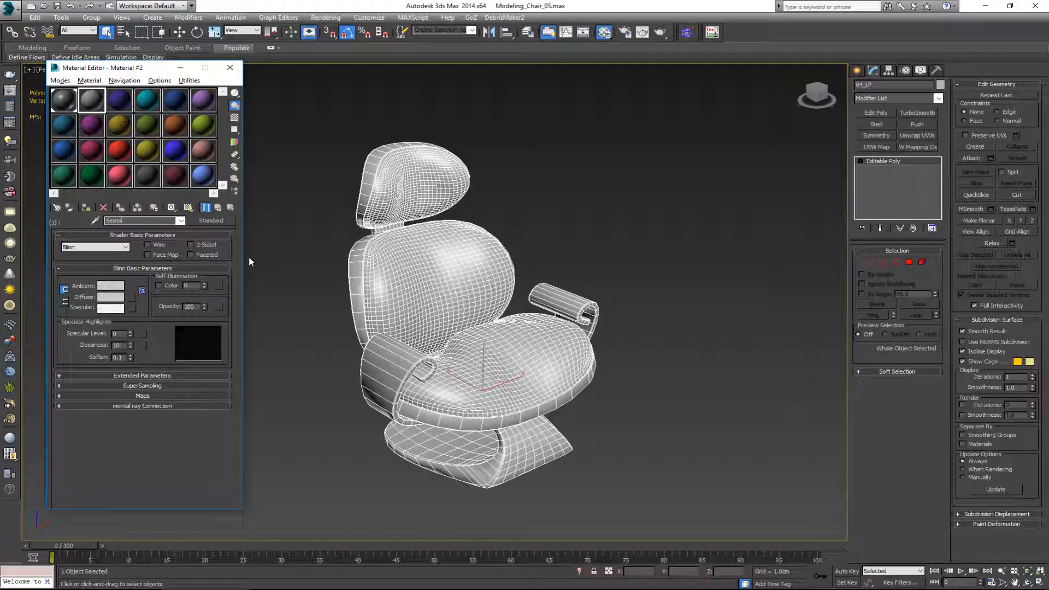
{"action": "key", "text": "BackSpace"}
{"action": "key", "text": "BackSpace"}
{"action": "key", "text": "BackSpace"}
{"action": "key", "text": "BackSpace"}
{"action": "type", "text": "Cushions"}
{"action": "left_click", "coordinate": [217, 207]}
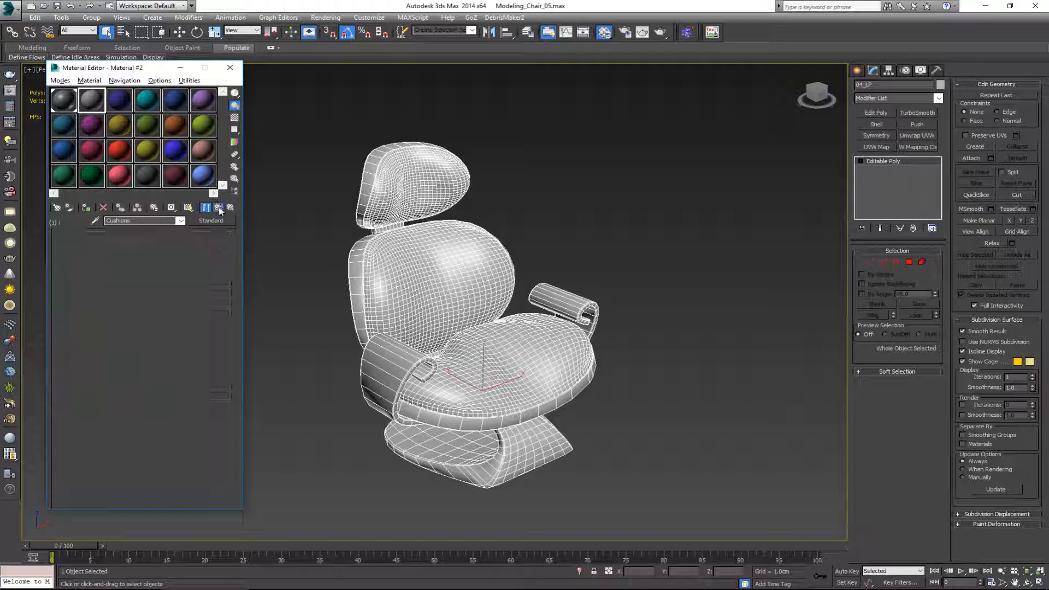
Step: Rename the sub-material in slot 2 as Wood and return to the parent Multi/Sub-Object material
{"action": "left_click", "coordinate": [174, 299]}
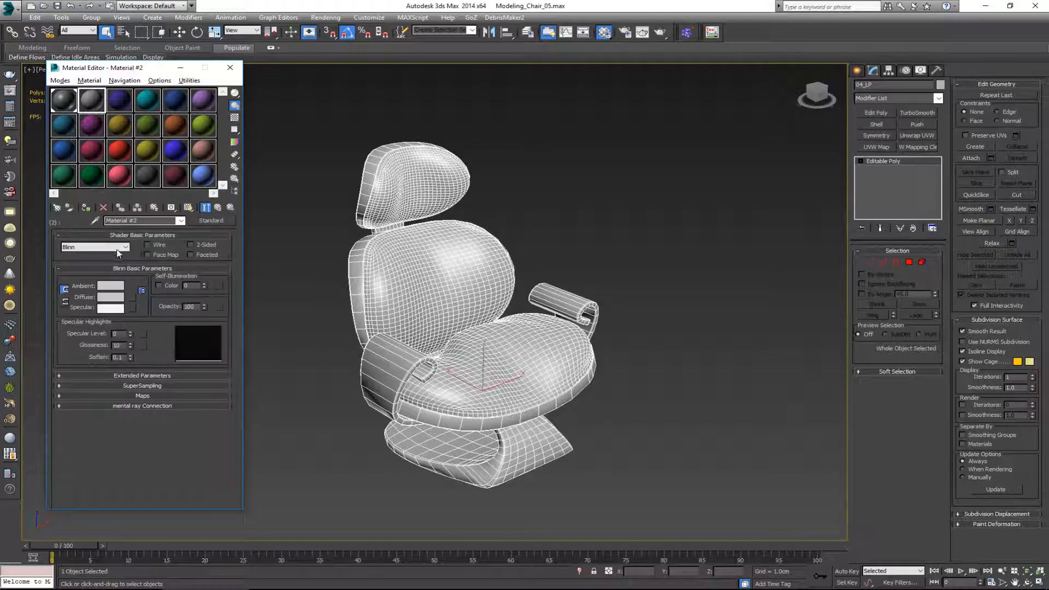
{"action": "left_click_drag", "start_coordinate": [152, 221], "coordinate": [77, 223]}
{"action": "type", "text": "Back_Rest"}
{"action": "left_click_drag", "start_coordinate": [135, 221], "coordinate": [61, 214]}
{"action": "type", "text": "Wood"}
{"action": "left_click", "coordinate": [218, 207]}
Step: Rename the sub-material in slot 3 as Metal and return to the parent Multi/Sub-Object material
{"action": "left_click", "coordinate": [156, 314]}
{"action": "double_click", "coordinate": [125, 219]}
{"action": "type", "text": "Metal"}
{"action": "left_click", "coordinate": [217, 207]}
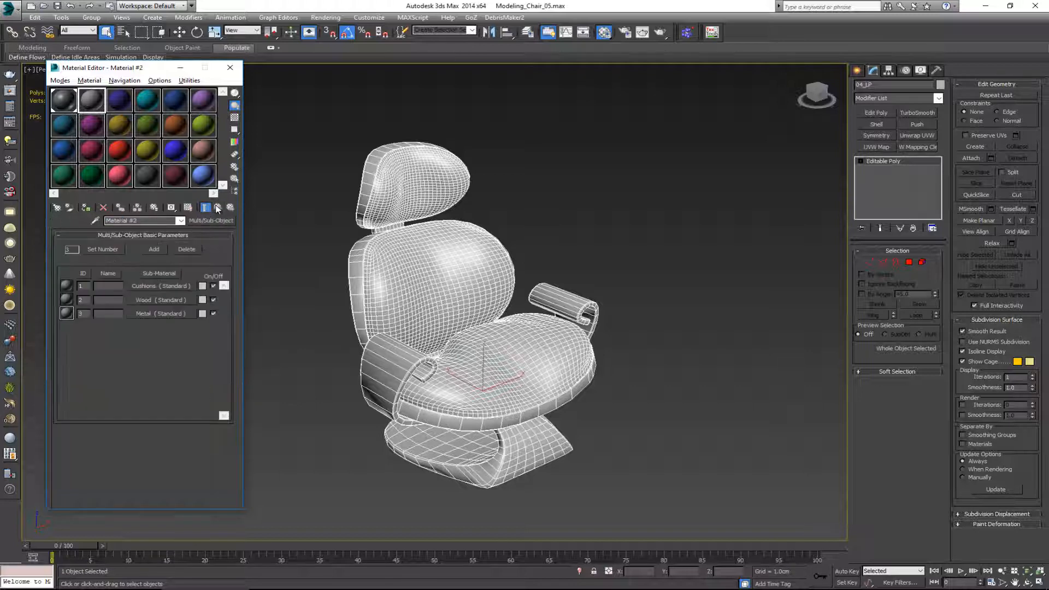
Step: Rename the Multi/Sub-Object material as Chair_Base and the Standard material in the first sample slot as Base
{"action": "left_click_drag", "start_coordinate": [154, 219], "coordinate": [91, 224]}
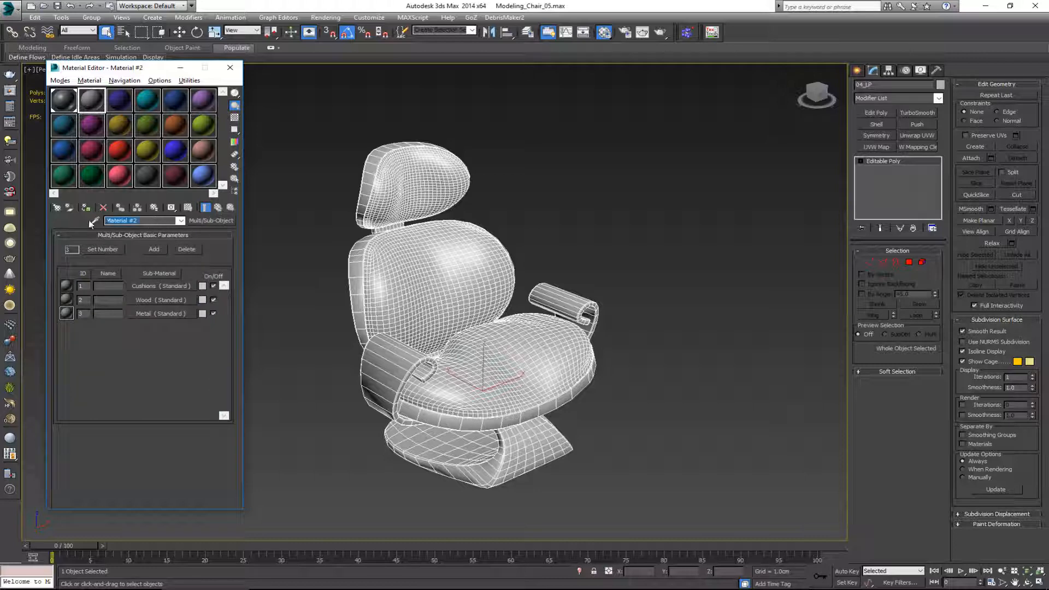
{"action": "type", "text": "Chair_Base"}
{"action": "left_click", "coordinate": [66, 102]}
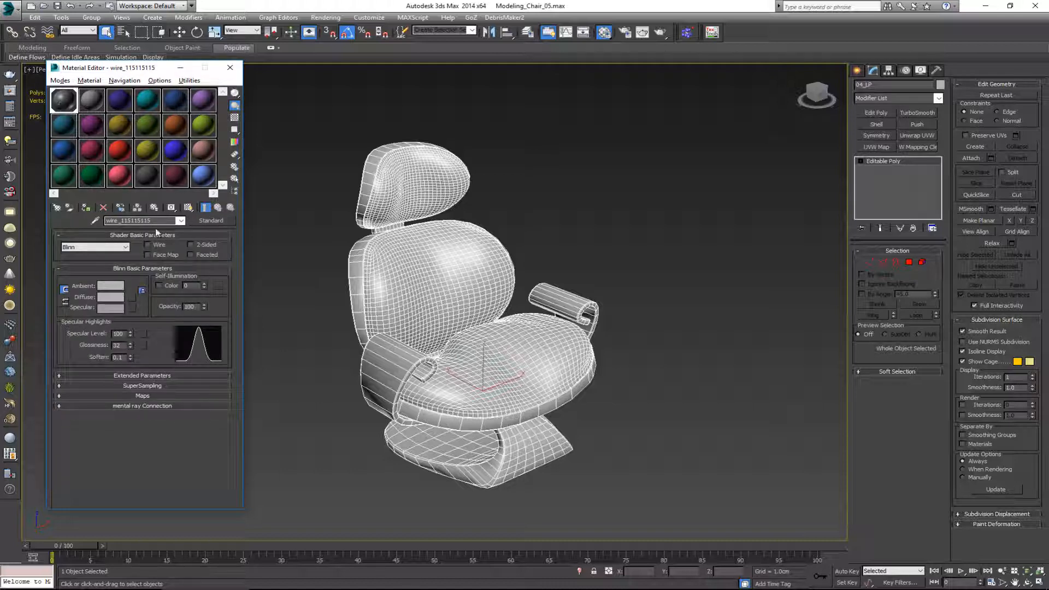
{"action": "left_click_drag", "start_coordinate": [139, 220], "coordinate": [69, 215]}
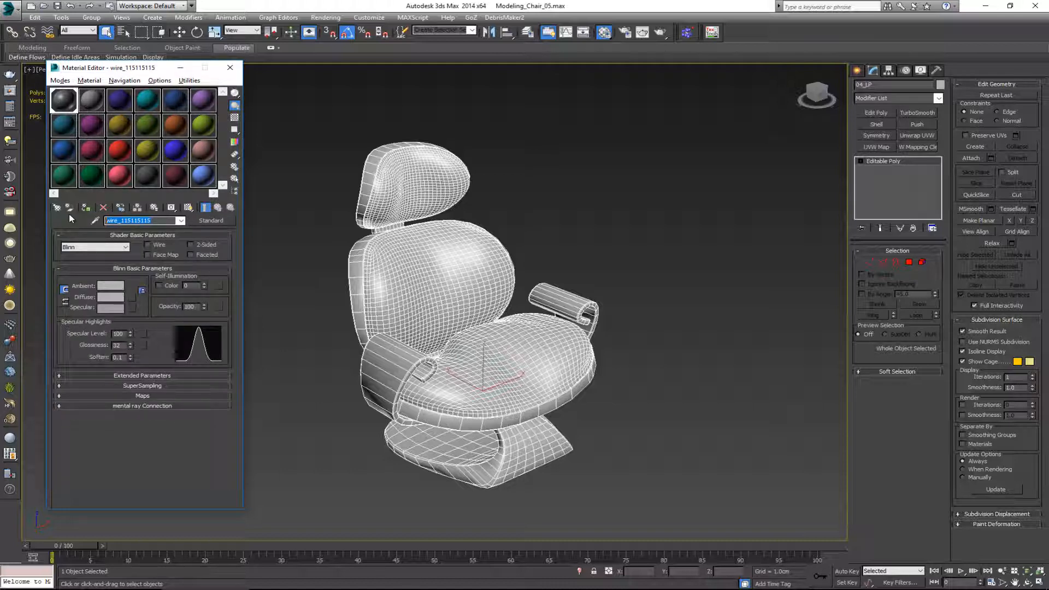
{"action": "type", "text": "Base"}
Step: Assign the Base material to the chair, close the Material Editor and deselect the chair
{"action": "left_click_drag", "start_coordinate": [76, 105], "coordinate": [378, 175]}
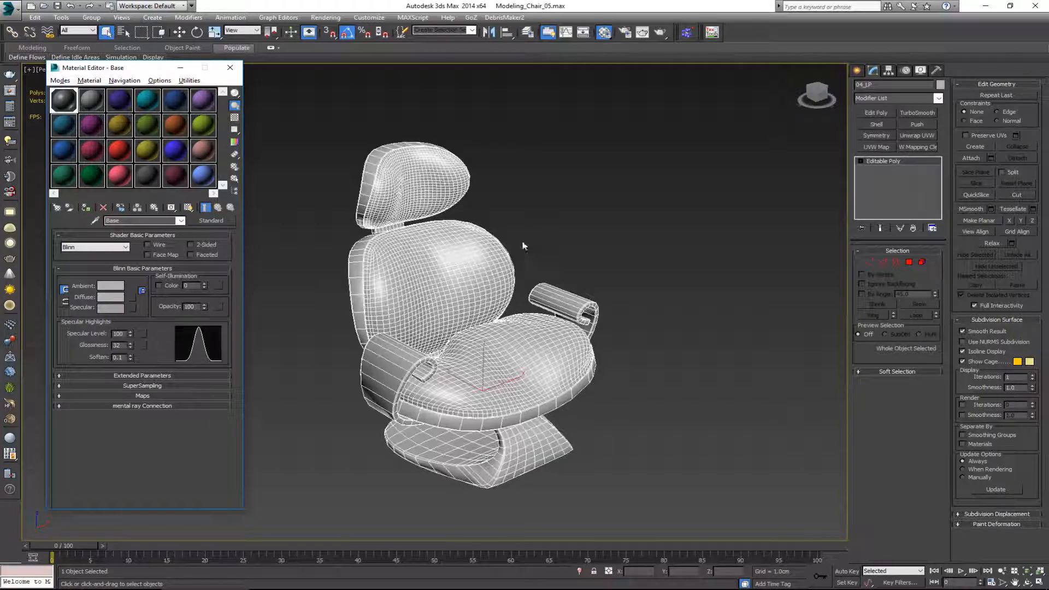
{"action": "middle_click_drag", "start_coordinate": [522, 241], "coordinate": [461, 240], "text": "alt"}
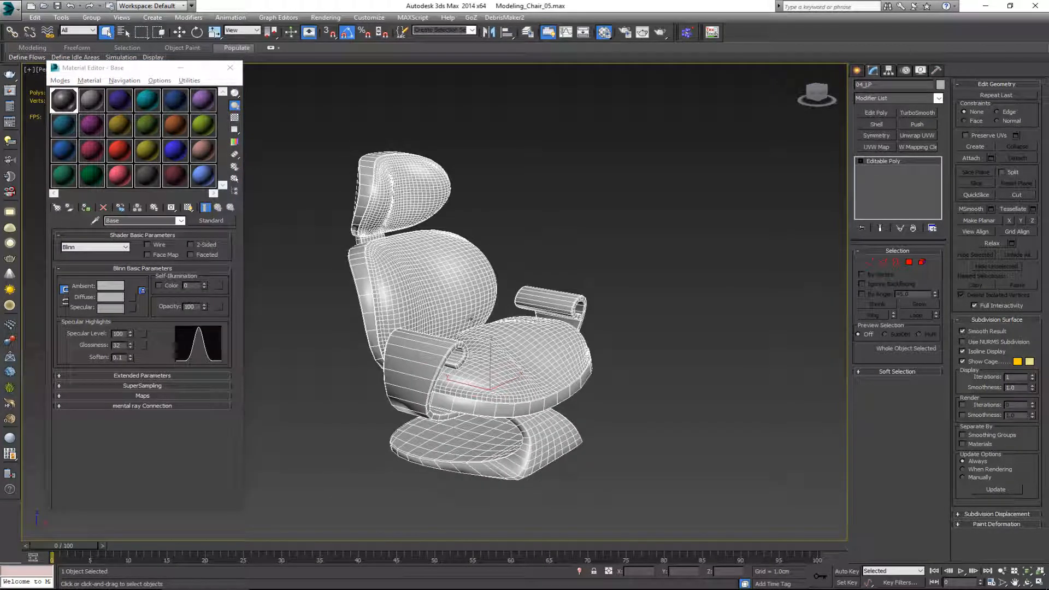
{"action": "middle_click_drag", "start_coordinate": [470, 319], "coordinate": [454, 297], "text": "alt"}
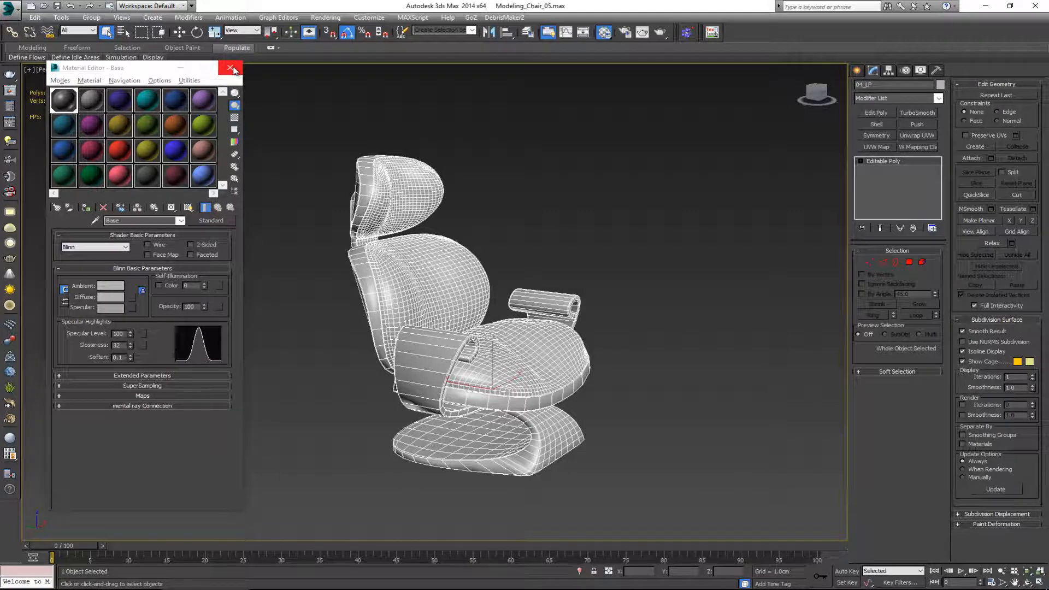
{"action": "left_click", "coordinate": [230, 68]}
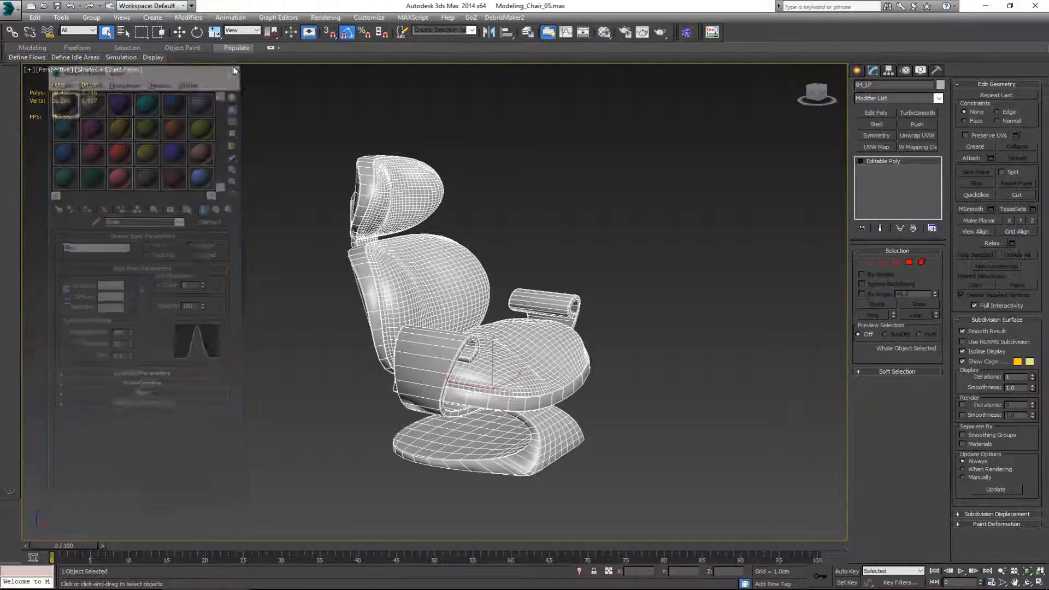
{"action": "middle_click_drag", "start_coordinate": [399, 238], "coordinate": [433, 243], "text": "alt"}
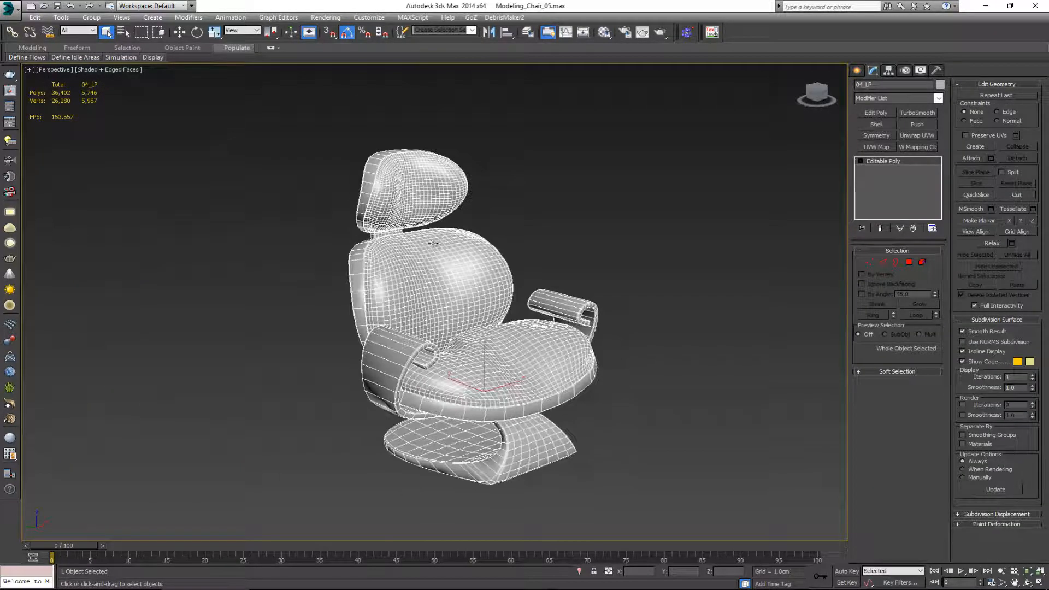
{"action": "left_click", "coordinate": [562, 219]}
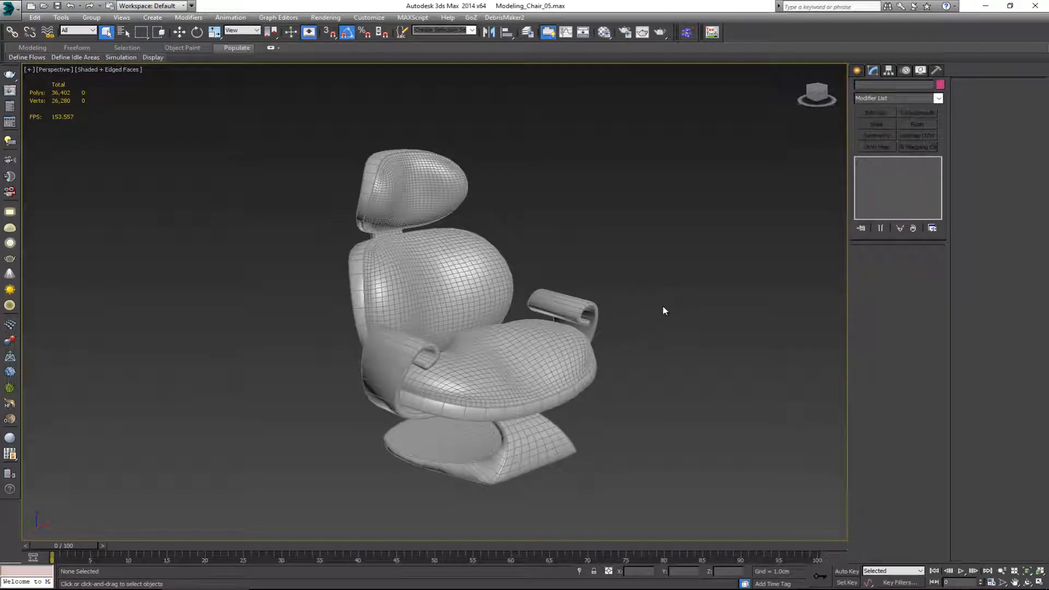
Step: Create a box about 16 cm long, 17 cm wide and 10 cm high on the ground beside the chair
{"action": "left_click", "coordinate": [858, 70]}
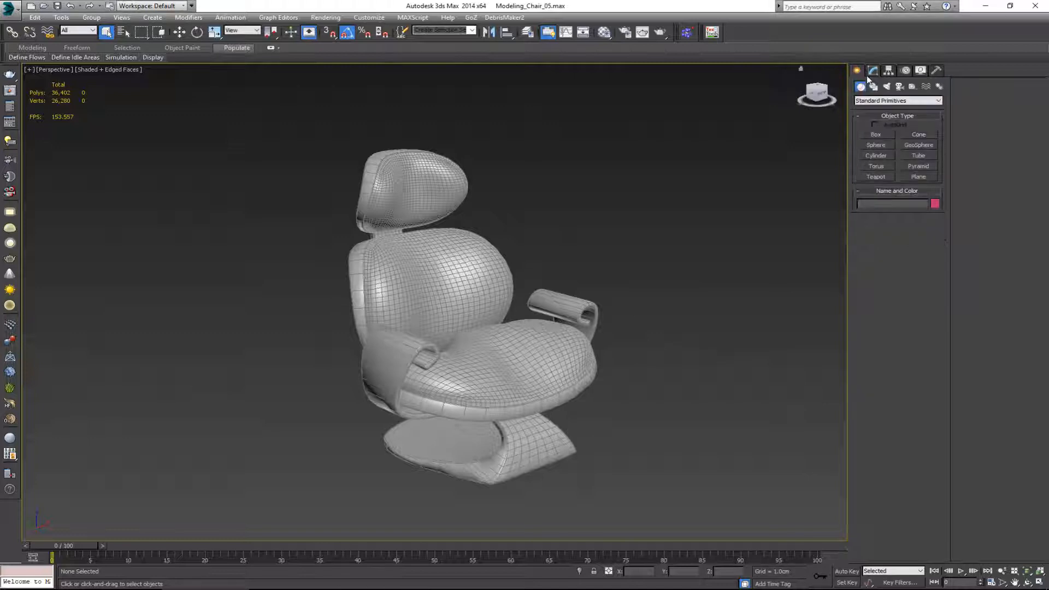
{"action": "left_click", "coordinate": [885, 137]}
{"action": "middle_click_drag", "start_coordinate": [714, 368], "coordinate": [618, 393], "text": "alt"}
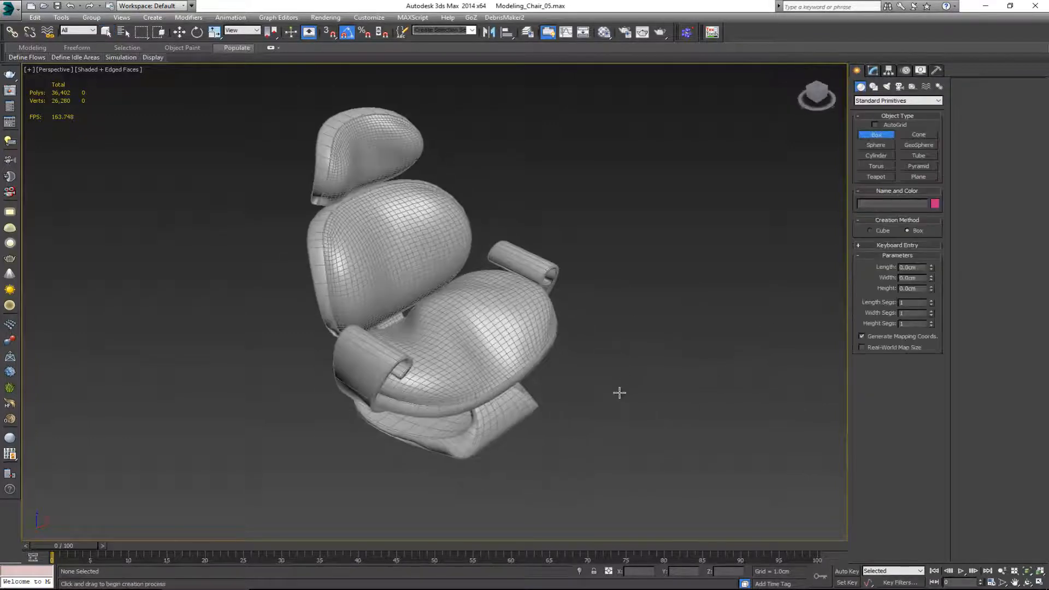
{"action": "left_click_drag", "start_coordinate": [642, 370], "coordinate": [667, 485]}
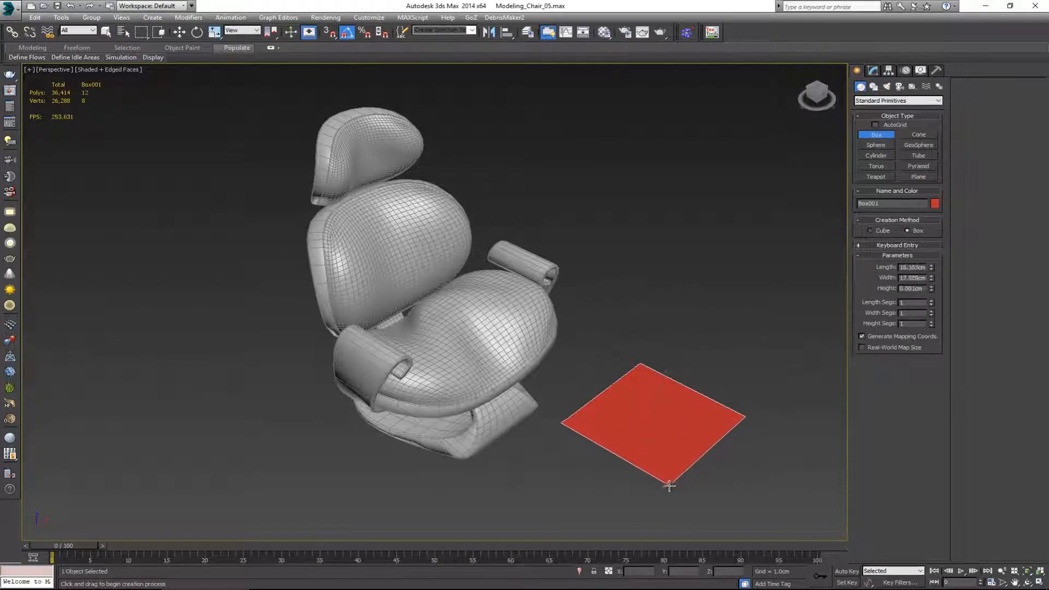
{"action": "left_click", "coordinate": [667, 417]}
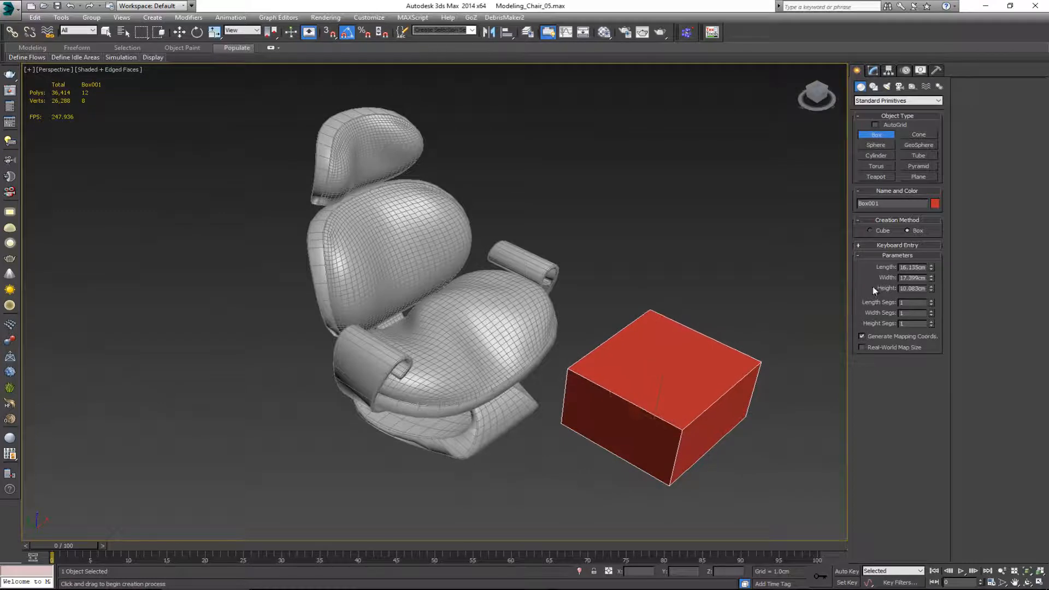
Step: Set the box's length, width and height to 50 cm each
{"action": "double_click", "coordinate": [902, 267]}
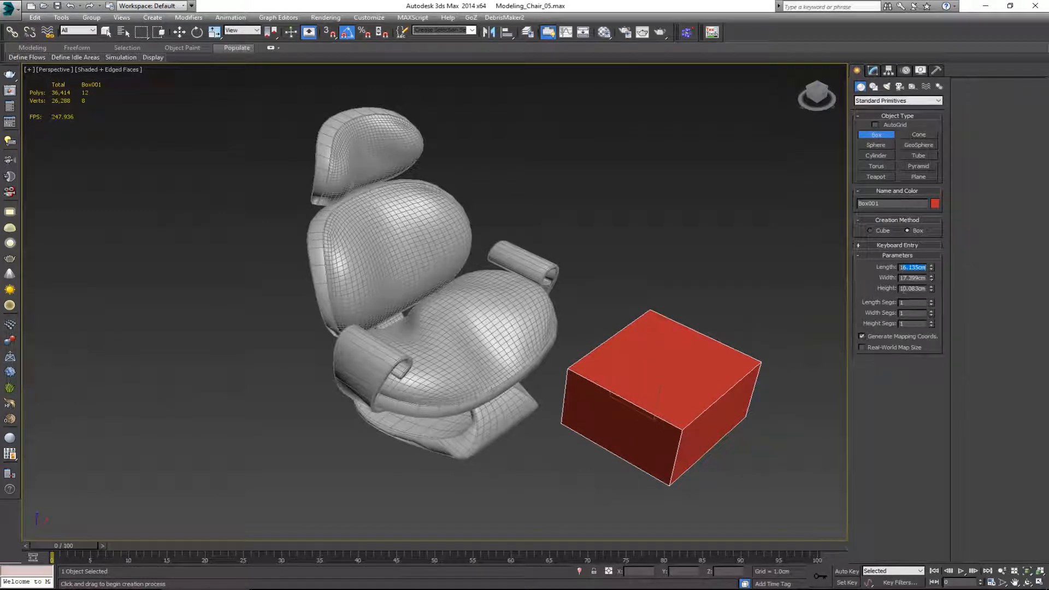
{"action": "type", "text": "15."}
{"action": "type", "text": "50.0cm"}
{"action": "key", "text": "Tab"}
{"action": "type", "text": "50"}
{"action": "key", "text": "Tab"}
{"action": "type", "text": "50"}
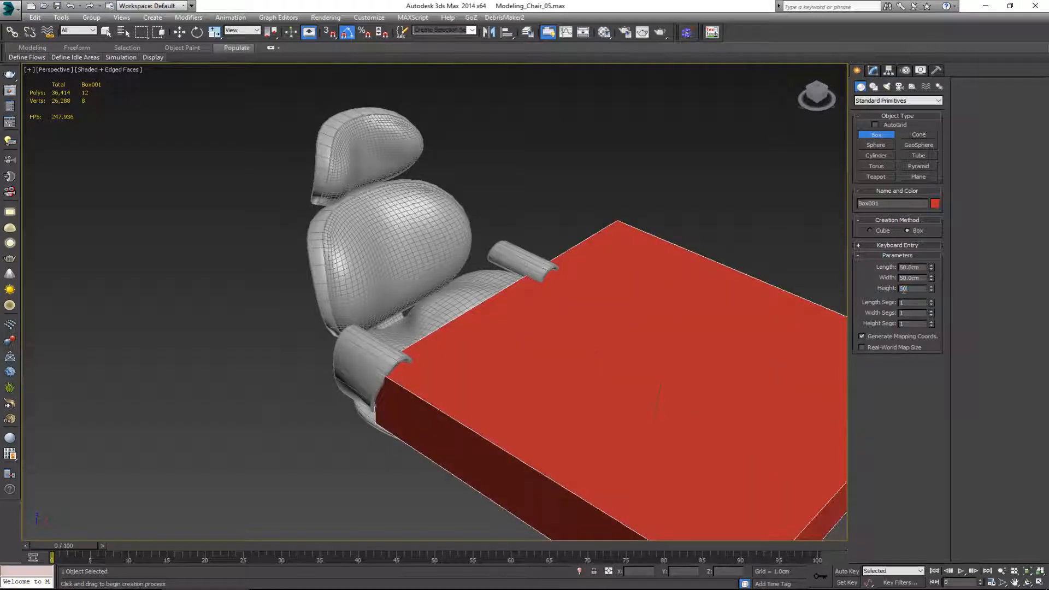
{"action": "key", "text": "Return"}
Step: Move the box along the Y axis away from the chair so the two no longer overlap
{"action": "scroll", "coordinate": [467, 243], "scroll_direction": "down", "scroll_amount": 4}
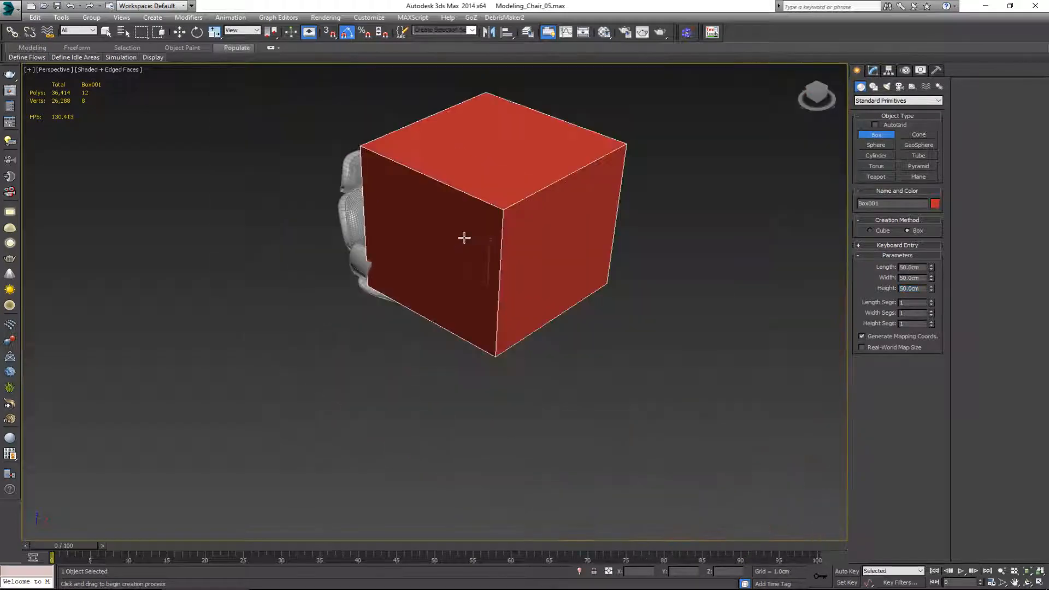
{"action": "middle_click_drag", "start_coordinate": [463, 238], "coordinate": [516, 221], "text": "alt"}
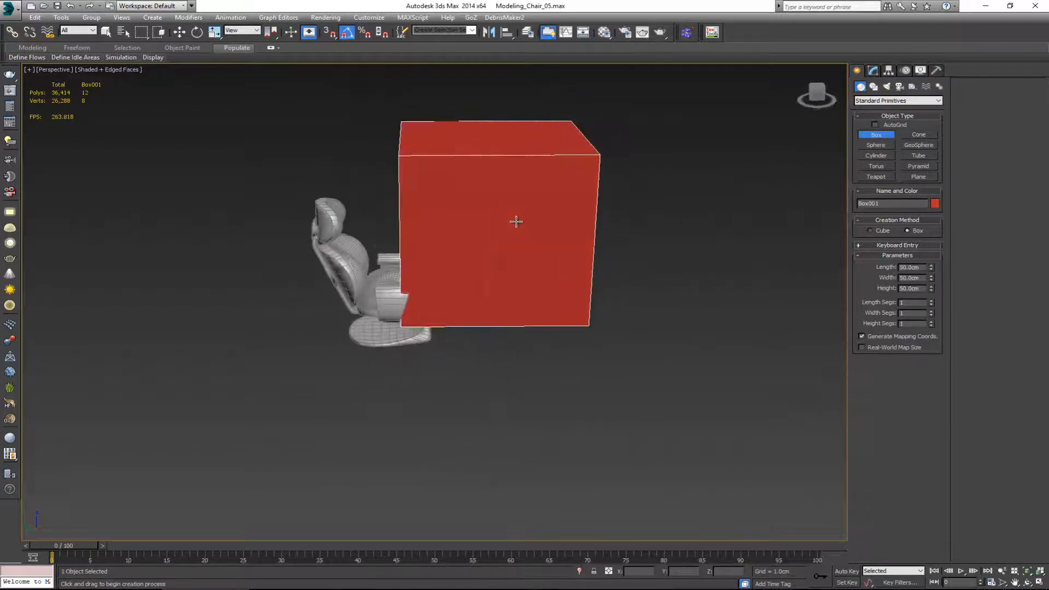
{"action": "key", "text": "w"}
{"action": "left_click_drag", "start_coordinate": [462, 294], "coordinate": [522, 293]}
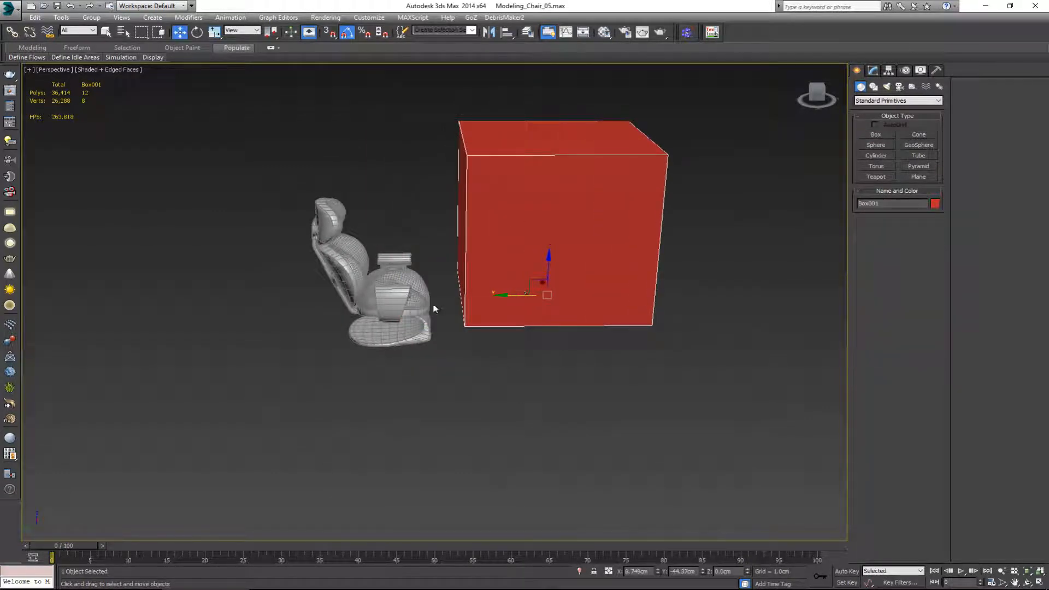
Step: Measure the chair's overall dimensions with the Measure utility
{"action": "left_click_drag", "start_coordinate": [274, 164], "coordinate": [437, 363]}
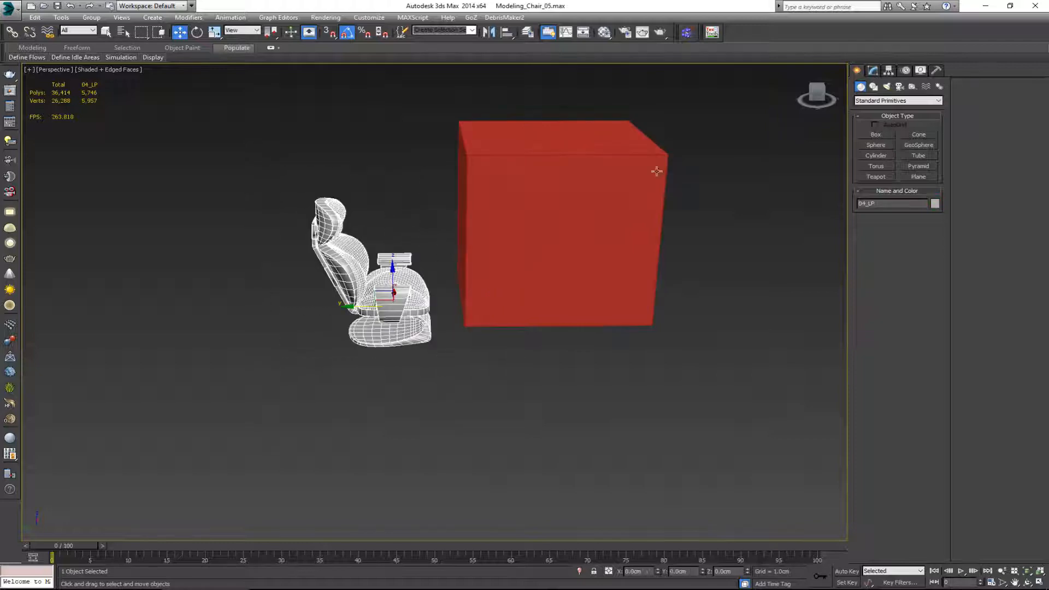
{"action": "left_click", "coordinate": [935, 71]}
{"action": "left_click", "coordinate": [896, 171]}
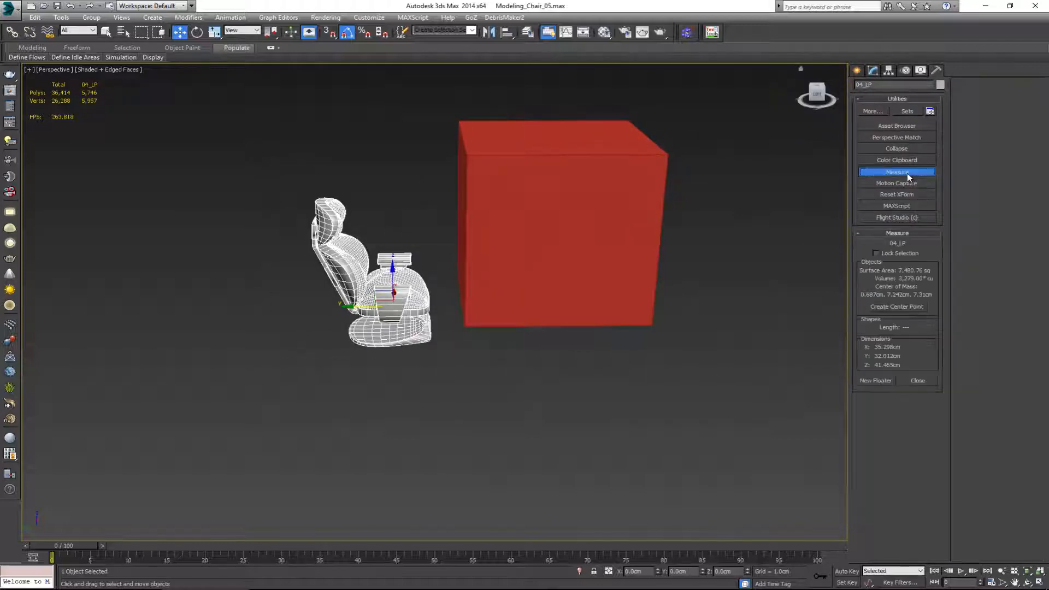
{"action": "key", "text": "z"}
{"action": "middle_click_drag", "start_coordinate": [533, 264], "coordinate": [528, 263], "text": "alt"}
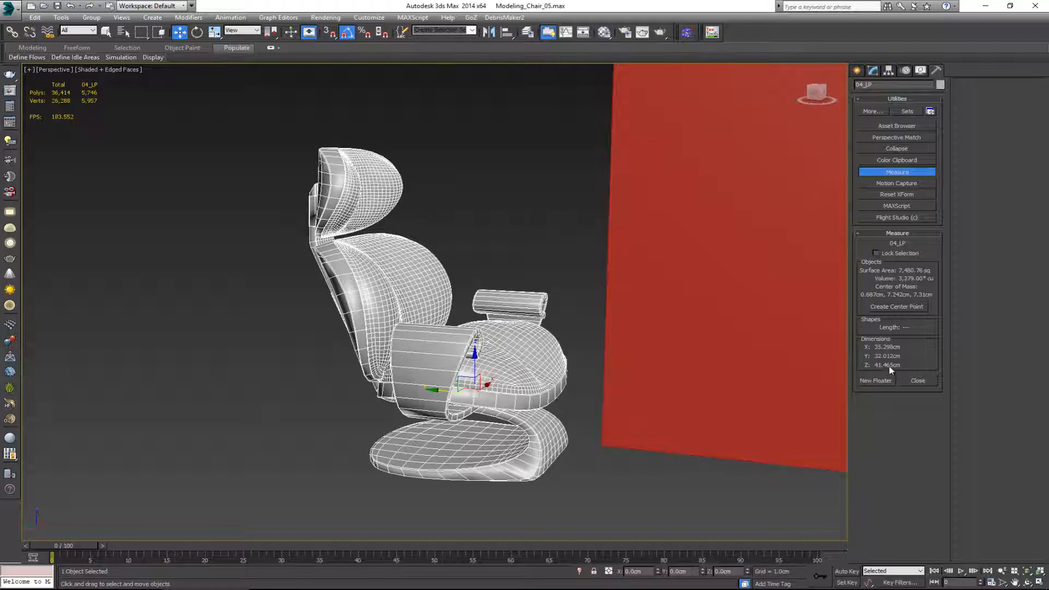
{"action": "middle_click_drag", "start_coordinate": [459, 221], "coordinate": [438, 257], "text": "alt"}
{"action": "scroll", "coordinate": [391, 250], "scroll_direction": "down", "scroll_amount": 3}
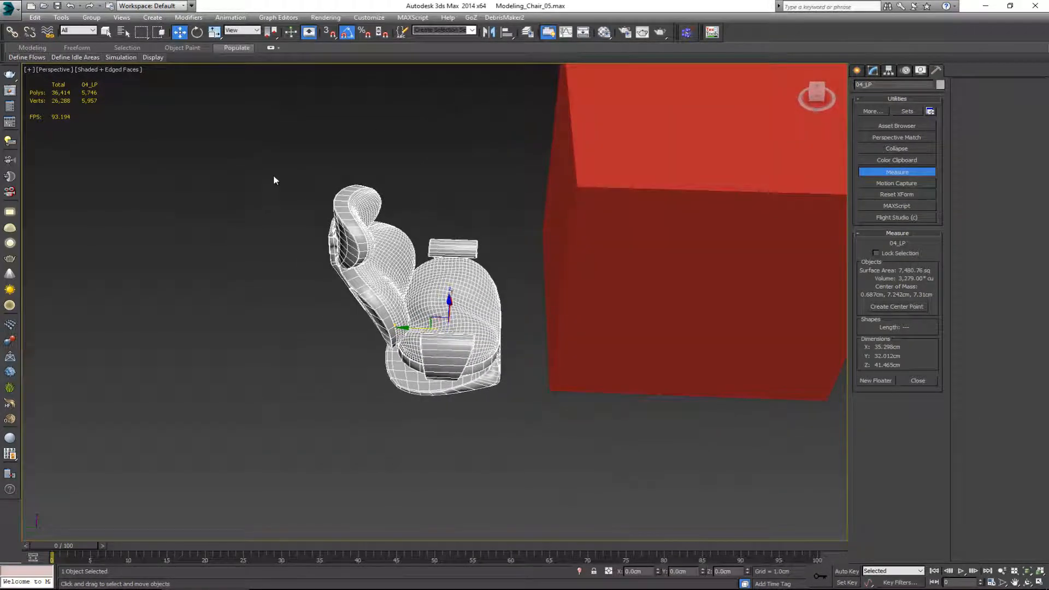
{"action": "left_click", "coordinate": [294, 150]}
{"action": "middle_click_drag", "start_coordinate": [405, 221], "coordinate": [402, 204], "text": "alt"}
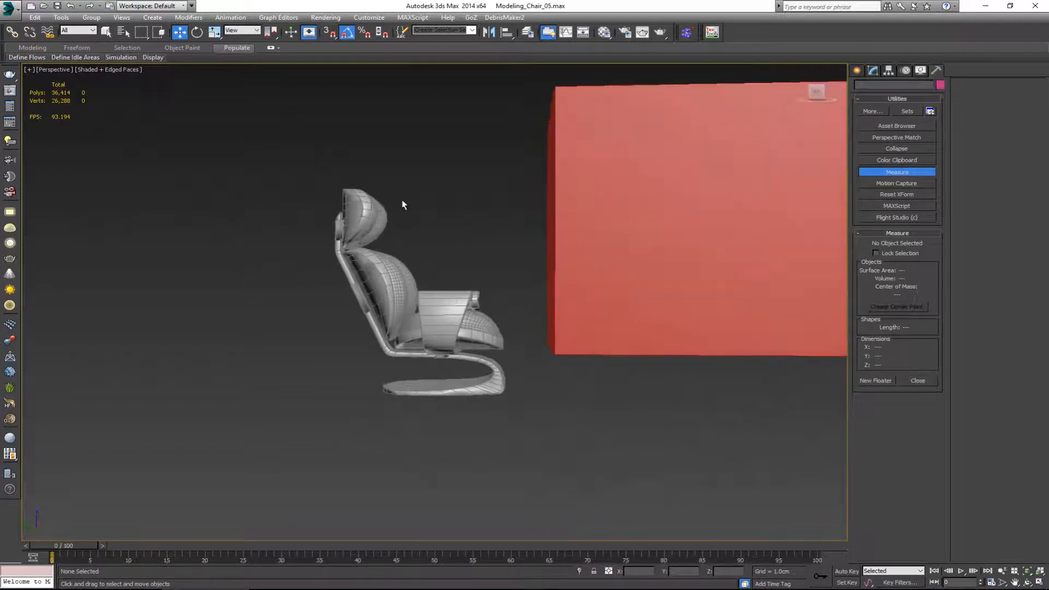
{"action": "middle_click_drag", "start_coordinate": [464, 227], "coordinate": [445, 238], "text": "alt"}
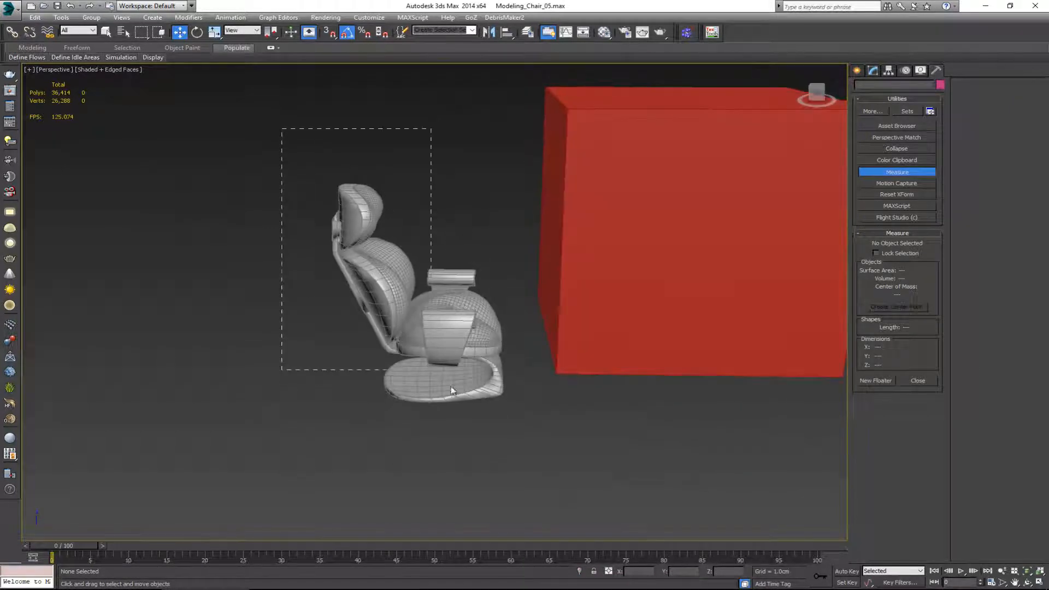
{"action": "left_click_drag", "start_coordinate": [451, 389], "coordinate": [508, 425]}
Step: Reset the red box's X and Y position to 0 cm so it sits around the chair
{"action": "left_click", "coordinate": [633, 326]}
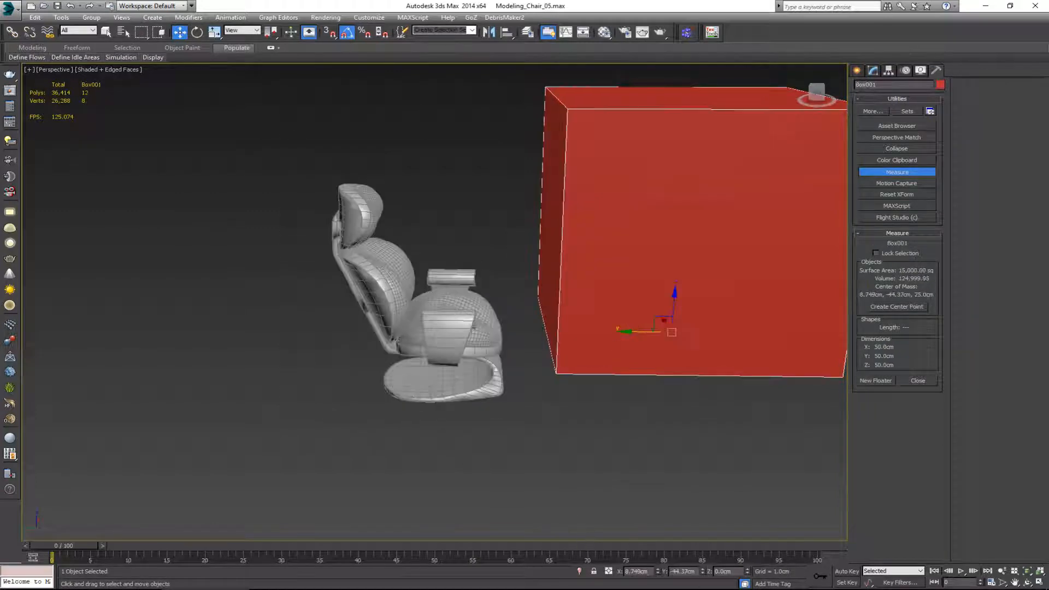
{"action": "right_click", "coordinate": [657, 573]}
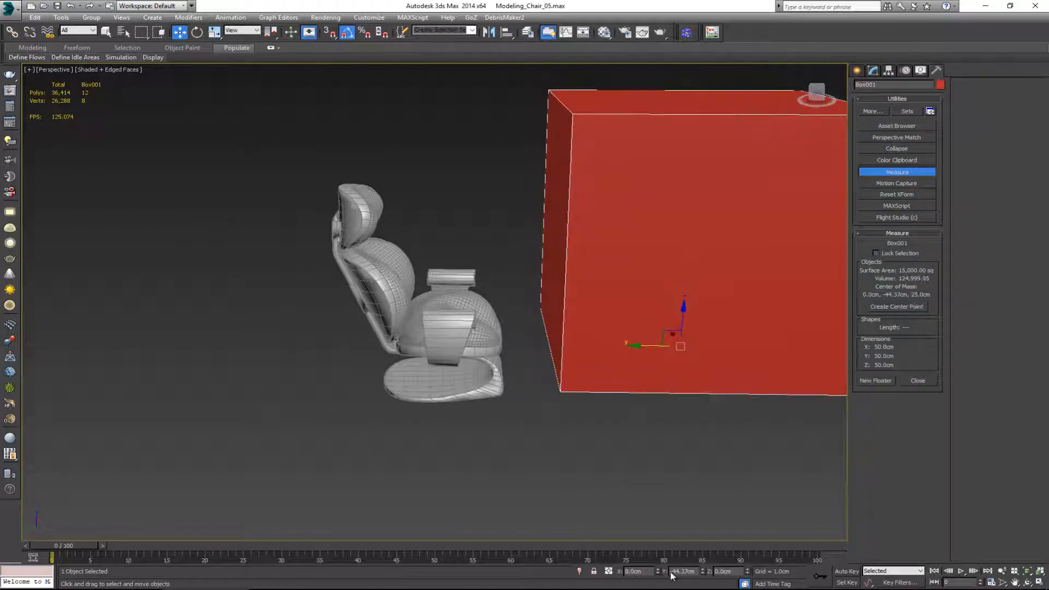
{"action": "right_click", "coordinate": [702, 572]}
Step: Turn on see-through display for the box to compare its size with the chair inside it
{"action": "key", "text": "F3"}
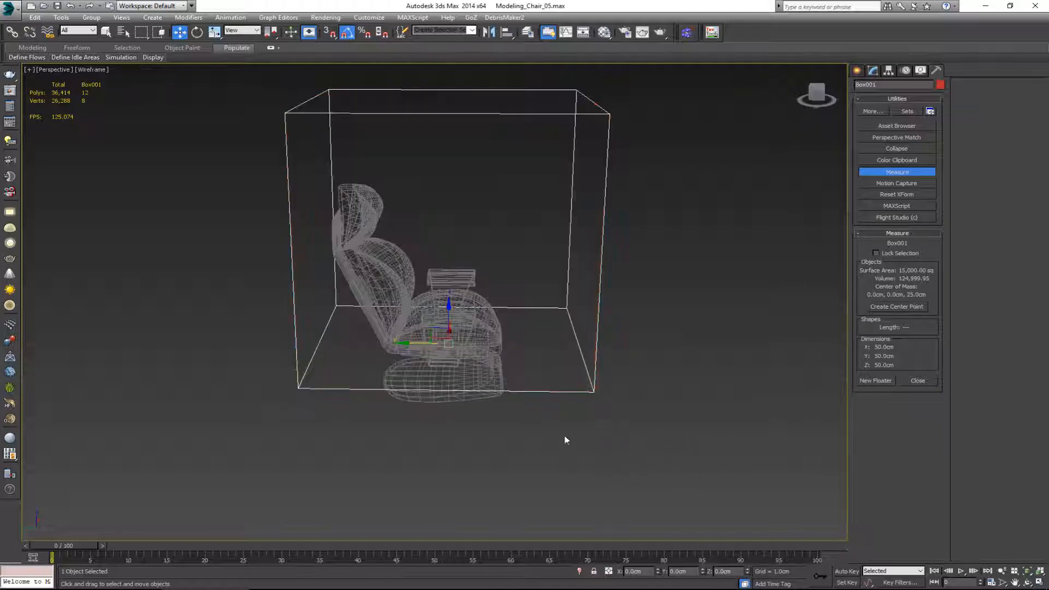
{"action": "left_click_drag", "start_coordinate": [645, 444], "coordinate": [230, 129]}
{"action": "key", "text": "F3"}
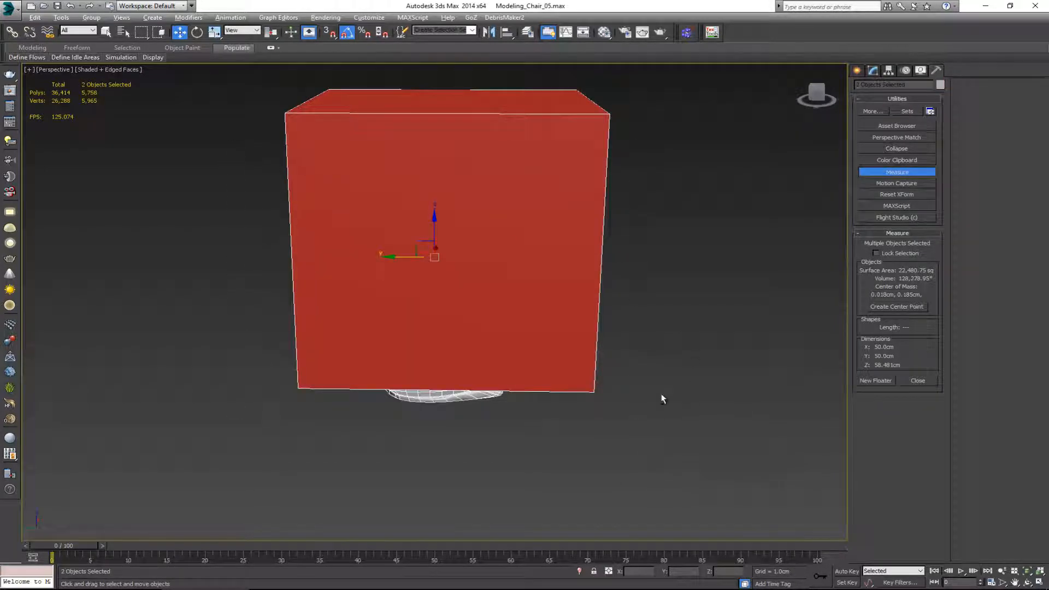
{"action": "left_click_drag", "start_coordinate": [578, 334], "coordinate": [574, 361]}
{"action": "key", "text": "alt+x"}
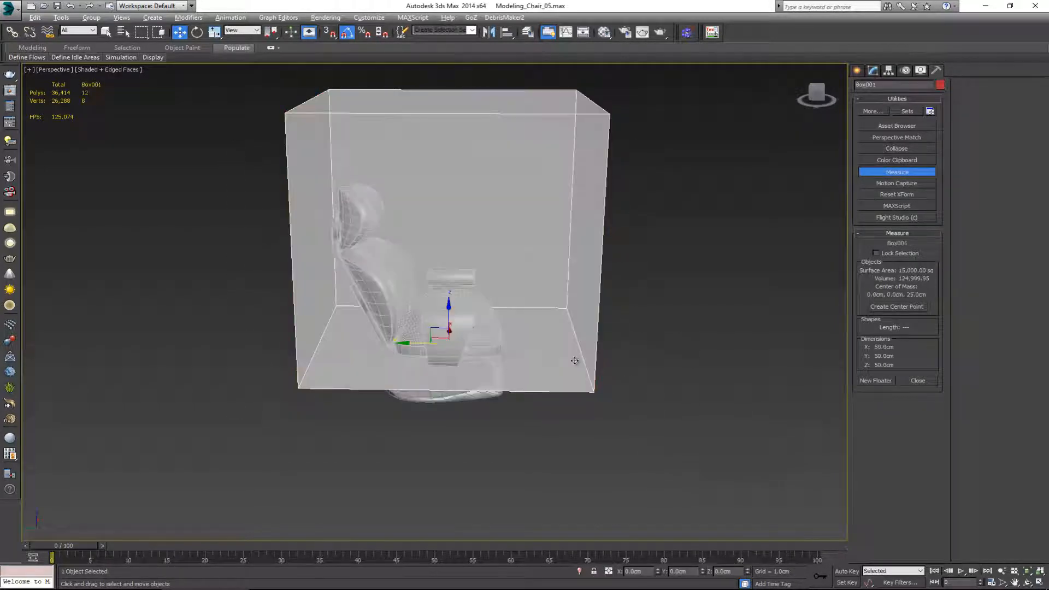
{"action": "middle_click_drag", "start_coordinate": [533, 325], "coordinate": [512, 337], "text": "alt"}
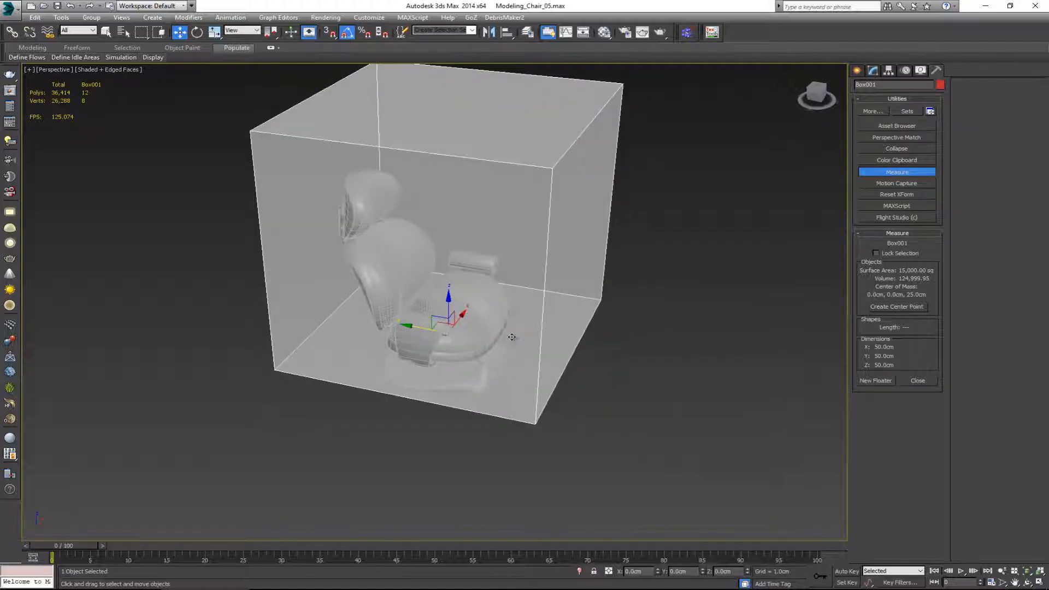
{"action": "middle_click_drag", "start_coordinate": [475, 455], "coordinate": [523, 431], "text": "alt"}
Step: Select only the chair and scale it up uniformly to about 257 percent
{"action": "left_click_drag", "start_coordinate": [258, 149], "coordinate": [560, 245]}
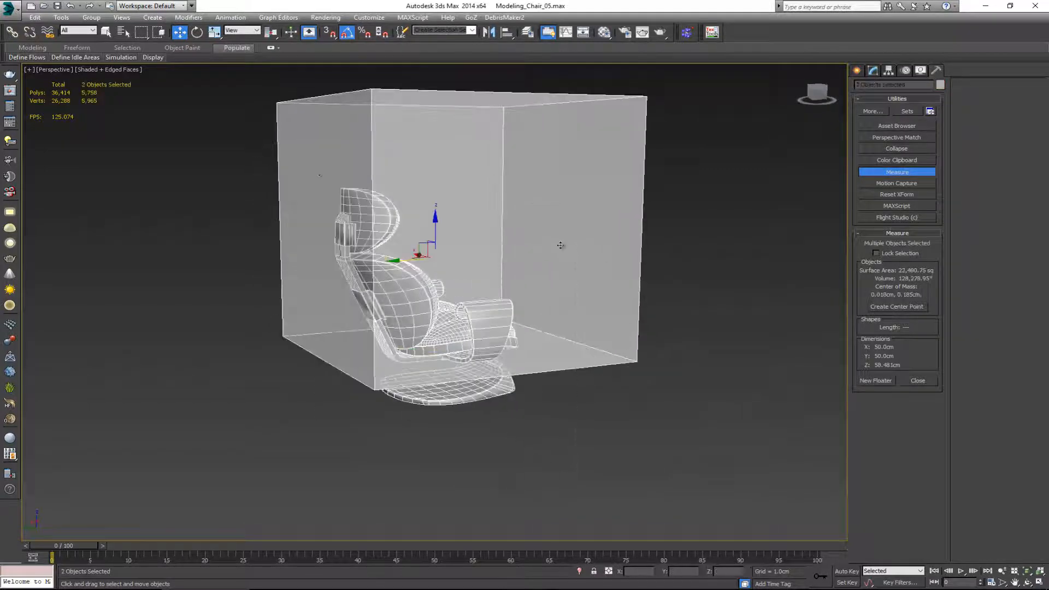
{"action": "left_click_drag", "start_coordinate": [633, 344], "coordinate": [592, 292], "text": "alt"}
{"action": "middle_click_drag", "start_coordinate": [592, 292], "coordinate": [528, 311], "text": "alt"}
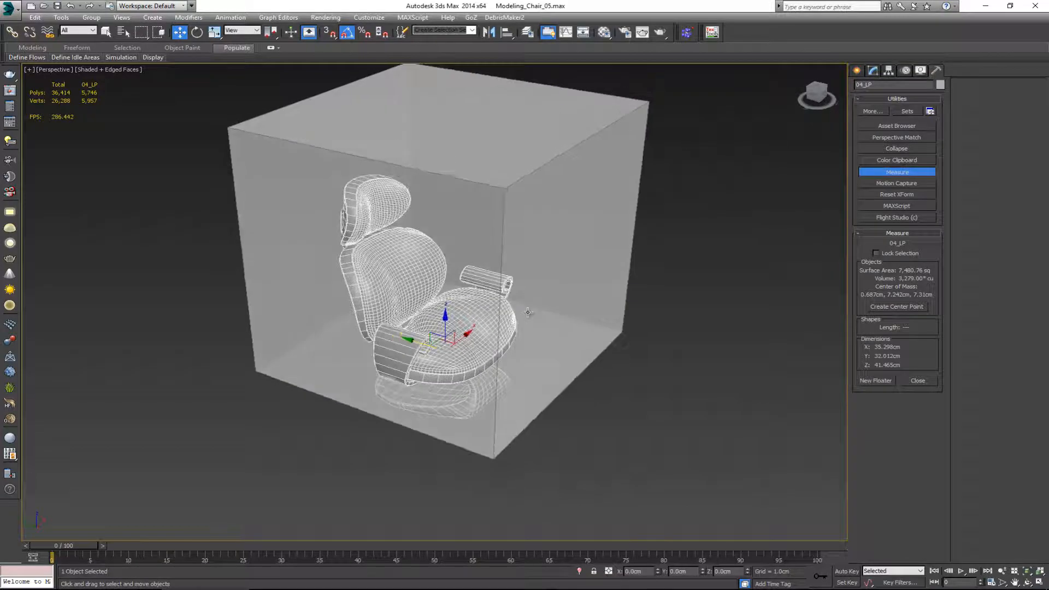
{"action": "key", "text": "r"}
{"action": "left_click_drag", "start_coordinate": [444, 340], "coordinate": [443, 272]}
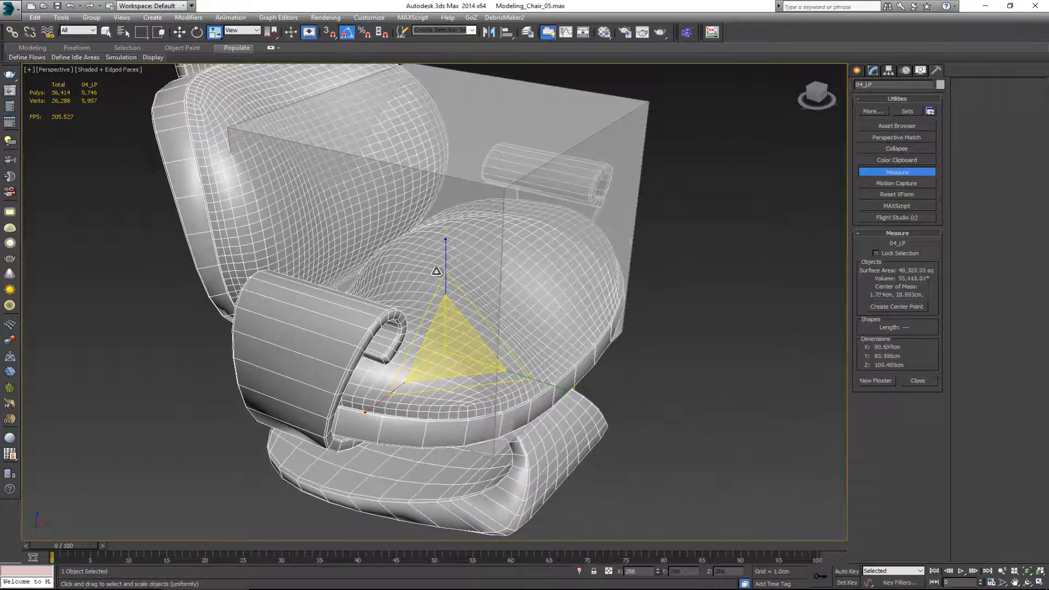
Step: In the Left view, raise the chair to a Z position of about 22.2 cm so its base meets the box's bottom
{"action": "key", "text": "alt+w"}
{"action": "right_click", "coordinate": [293, 408]}
{"action": "key", "text": "alt+w"}
{"action": "scroll", "coordinate": [350, 367], "scroll_direction": "down", "scroll_amount": 2}
{"action": "middle_click_drag", "start_coordinate": [350, 367], "coordinate": [331, 400]}
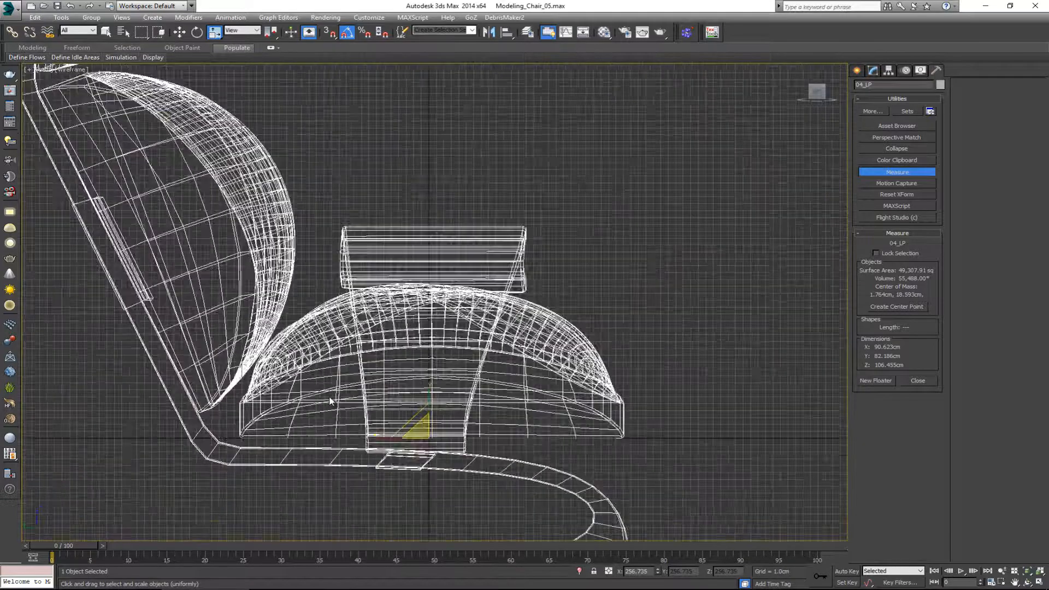
{"action": "scroll", "coordinate": [337, 399], "scroll_direction": "down", "scroll_amount": 5}
{"action": "key", "text": "w"}
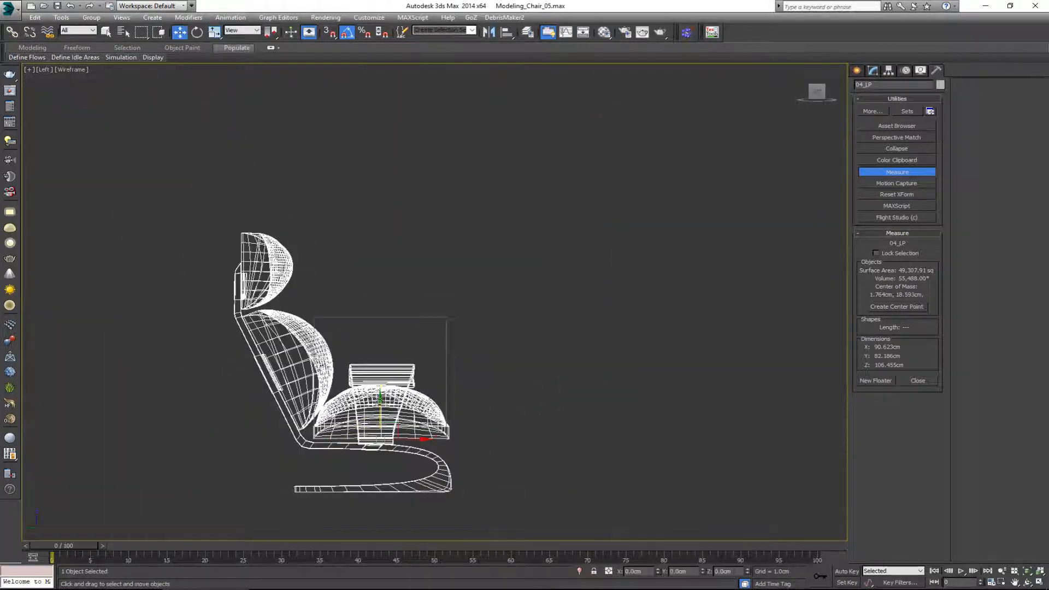
{"action": "left_click_drag", "start_coordinate": [373, 324], "coordinate": [374, 347]}
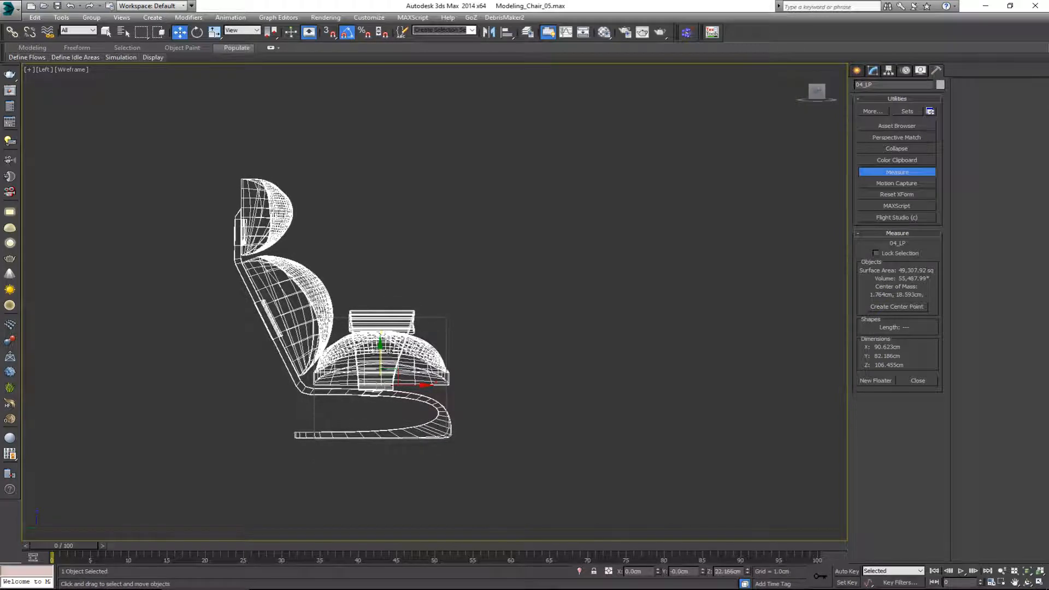
Step: Scale the chair up uniformly to about 287 percent, judging its size against the see-through box in the Perspective view
{"action": "key", "text": "r"}
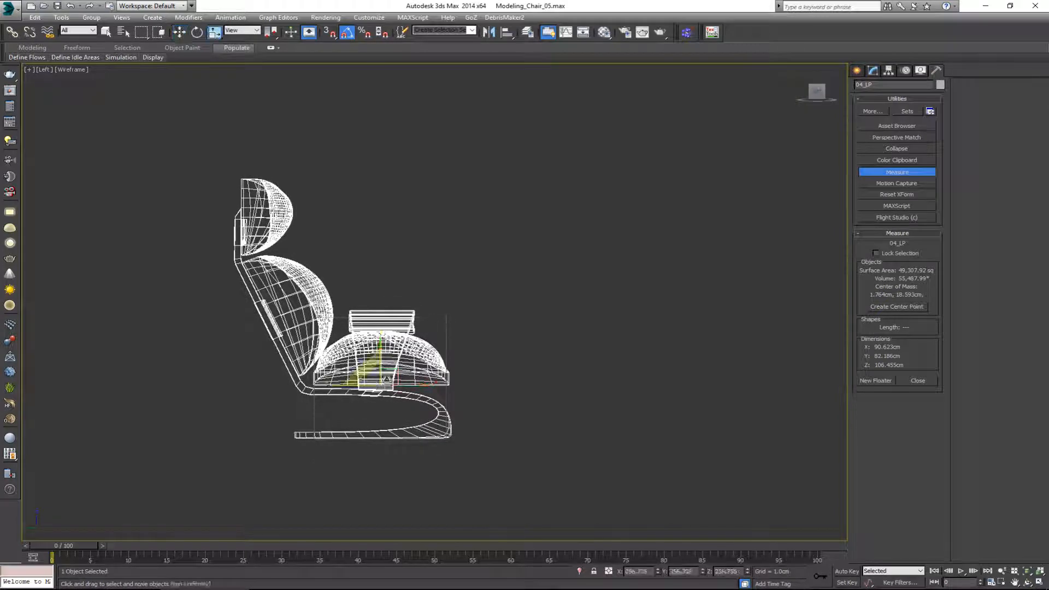
{"action": "key", "text": "alt+w"}
Step: In the Left view, raise the enlarged chair to a Z position of about 24.5 cm to realign its base with the box
{"action": "key", "text": "alt+w"}
{"action": "middle_click_drag", "start_coordinate": [680, 448], "coordinate": [557, 386], "text": "alt"}
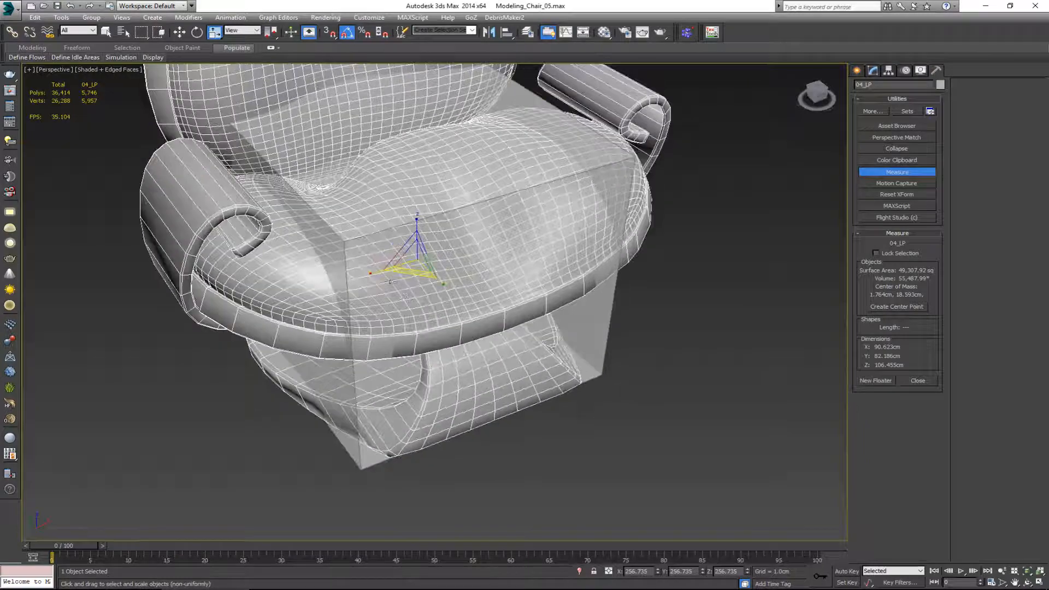
{"action": "left_click_drag", "start_coordinate": [411, 263], "coordinate": [412, 251]}
{"action": "key", "text": "alt+w"}
{"action": "right_click", "coordinate": [272, 421]}
{"action": "key", "text": "alt+w"}
{"action": "scroll", "coordinate": [355, 431], "scroll_direction": "up", "scroll_amount": 4}
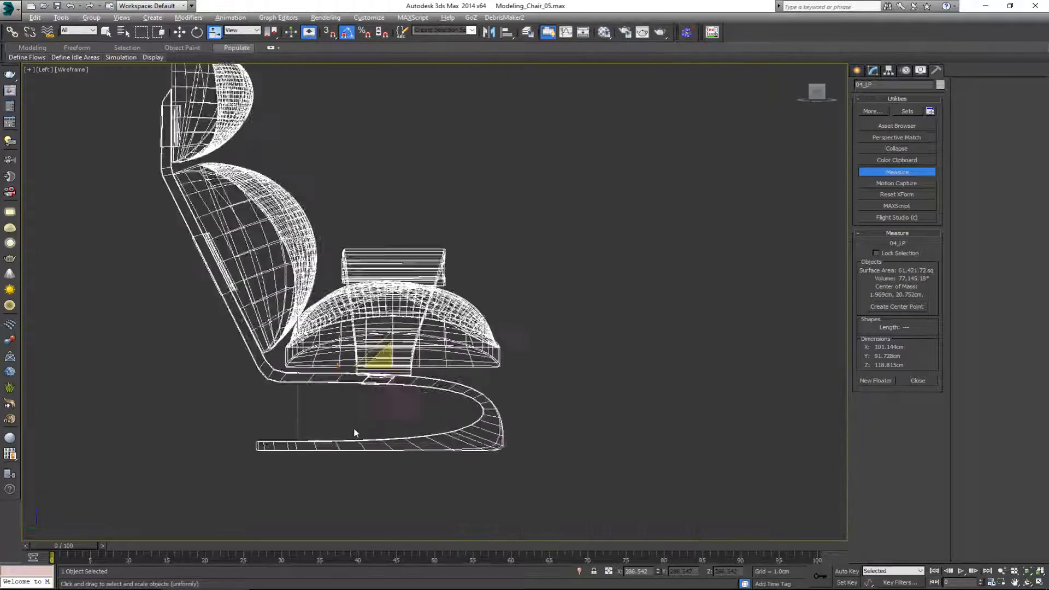
{"action": "key", "text": "w"}
{"action": "left_click_drag", "start_coordinate": [404, 311], "coordinate": [405, 301]}
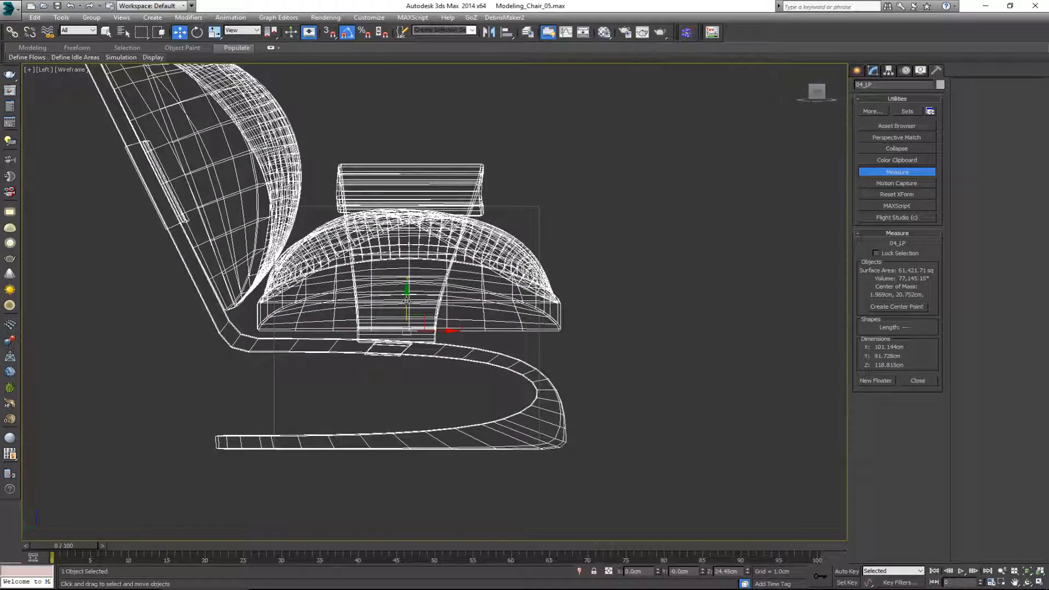
Step: Delete the see-through reference box from the Perspective view
{"action": "key", "text": "alt+w"}
{"action": "right_click", "coordinate": [680, 383]}
{"action": "key", "text": "alt+w"}
{"action": "middle_click_drag", "start_coordinate": [628, 389], "coordinate": [513, 457], "text": "alt"}
{"action": "left_click", "coordinate": [330, 387]}
{"action": "key", "text": "Delete"}
{"action": "scroll", "coordinate": [340, 383], "scroll_direction": "down", "scroll_amount": 5}
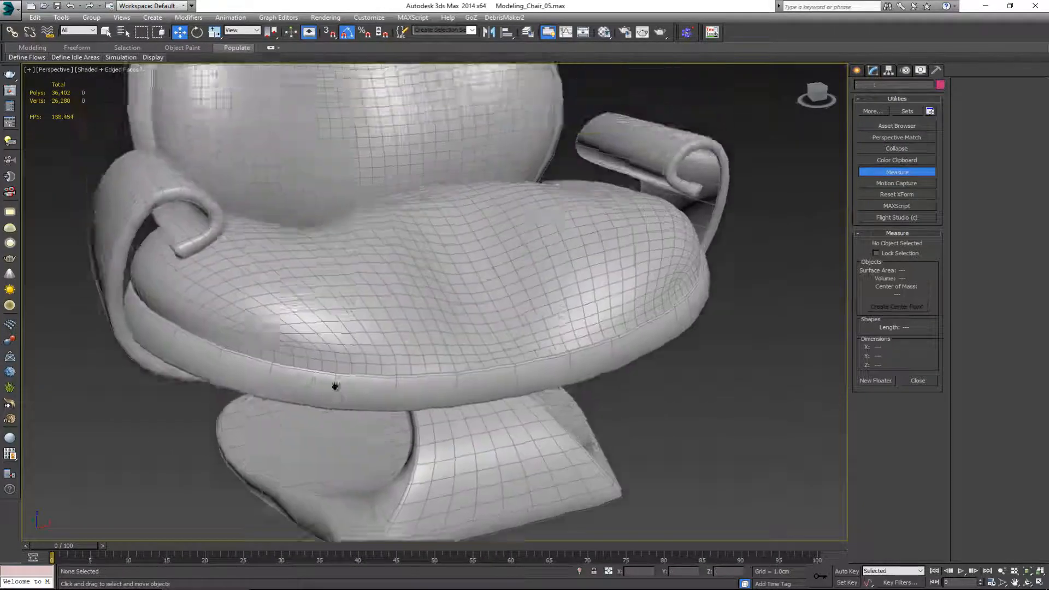
Step: Select the chair and check its local scale values in the Scale Transform Type-In
{"action": "middle_click_drag", "start_coordinate": [339, 383], "coordinate": [371, 378], "text": "alt"}
{"action": "left_click", "coordinate": [341, 282]}
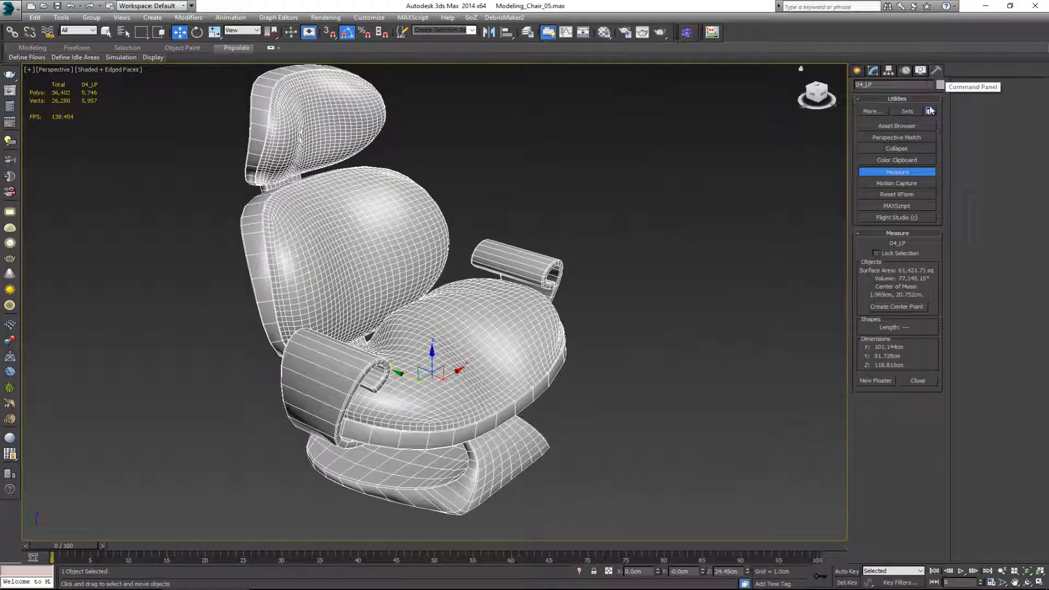
{"action": "middle_click_drag", "start_coordinate": [638, 208], "coordinate": [804, 109], "text": "alt"}
{"action": "key", "text": "r"}
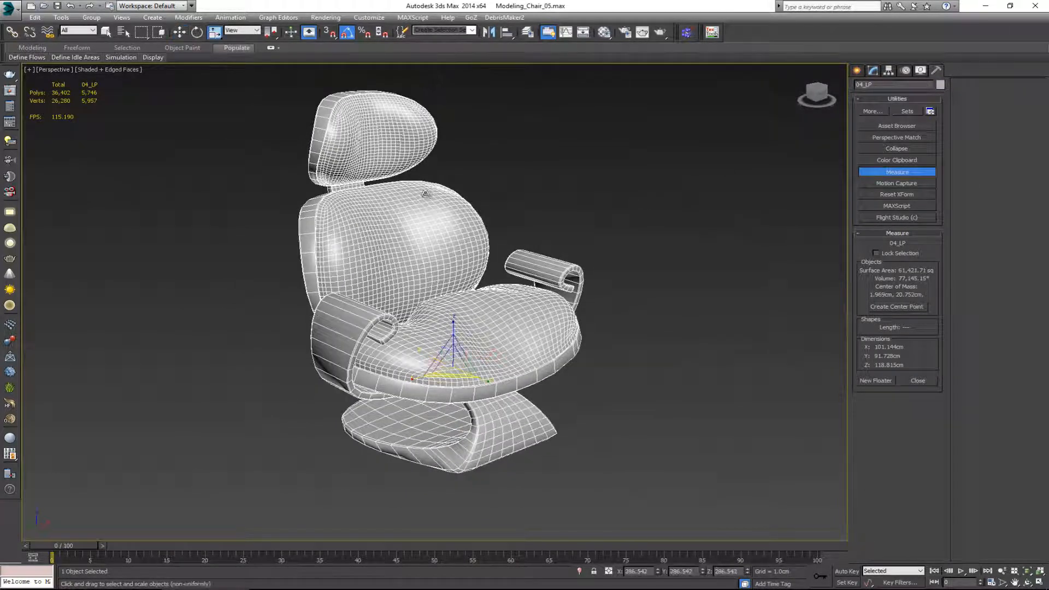
{"action": "right_click", "coordinate": [213, 34]}
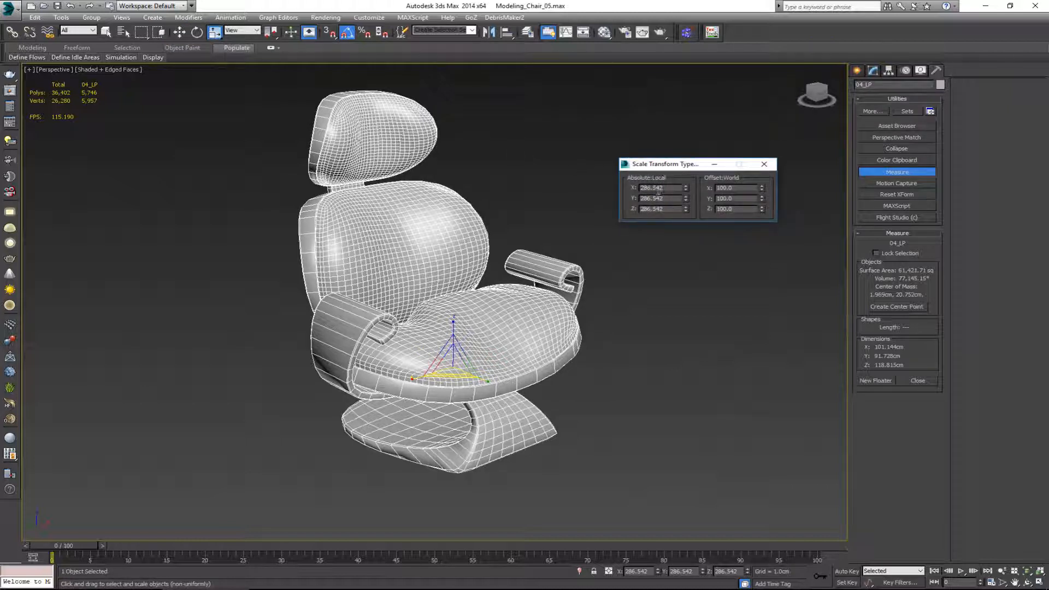
{"action": "left_click", "coordinate": [763, 164]}
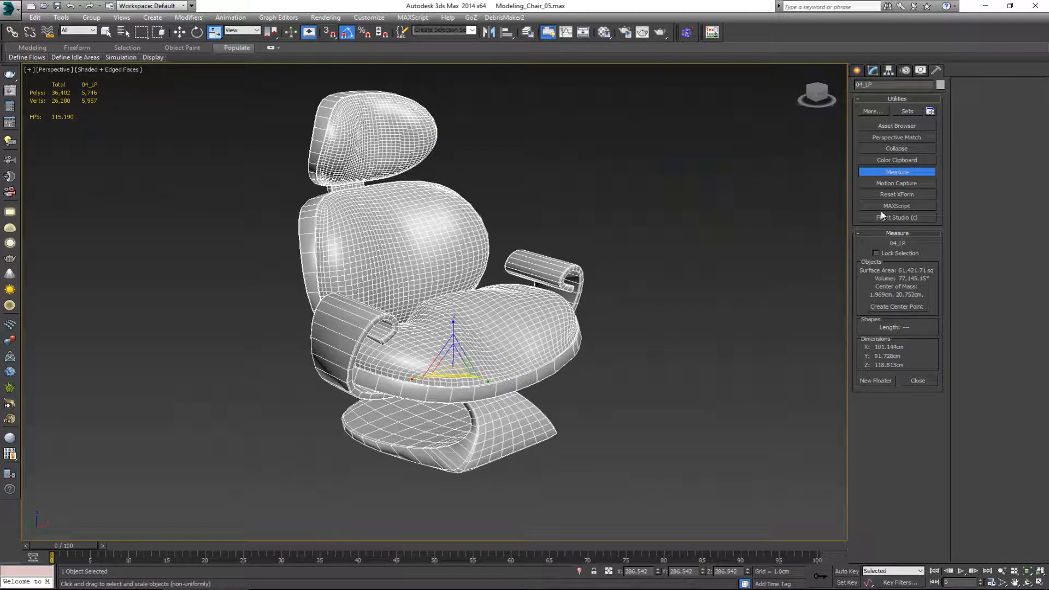
Step: Apply Reset XForm to the chair and convert it to Editable Poly
{"action": "left_click", "coordinate": [902, 194]}
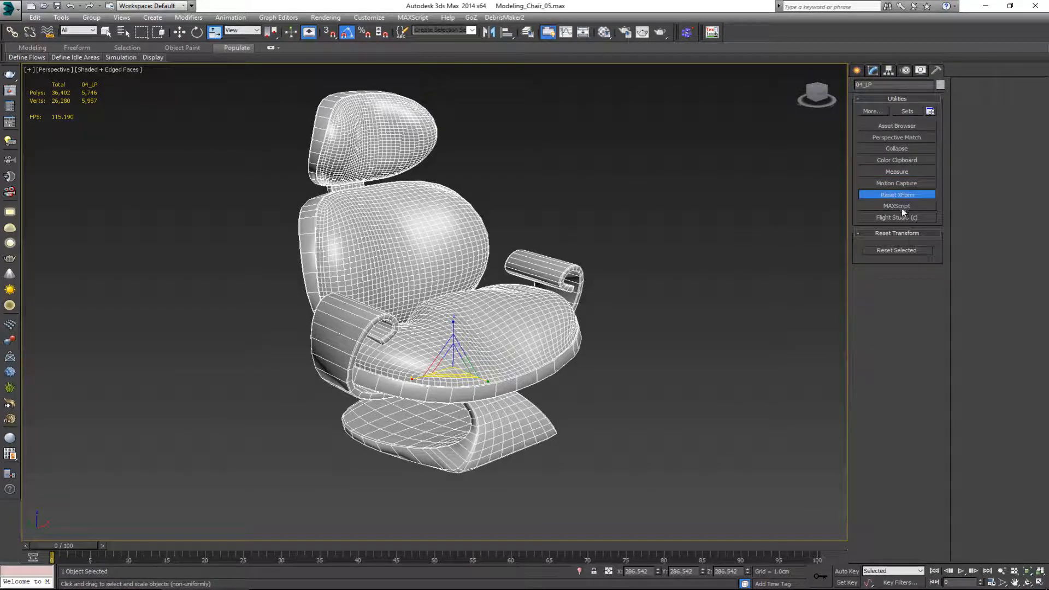
{"action": "left_click", "coordinate": [908, 248]}
{"action": "left_click", "coordinate": [876, 71]}
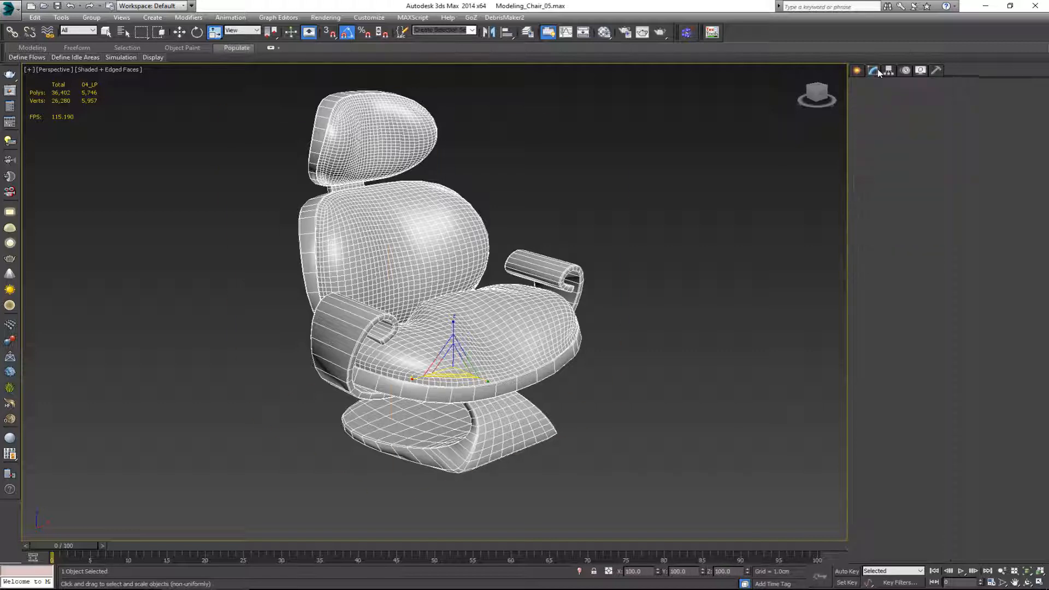
{"action": "right_click", "coordinate": [527, 285]}
{"action": "mouse_move", "coordinate": [579, 379]}
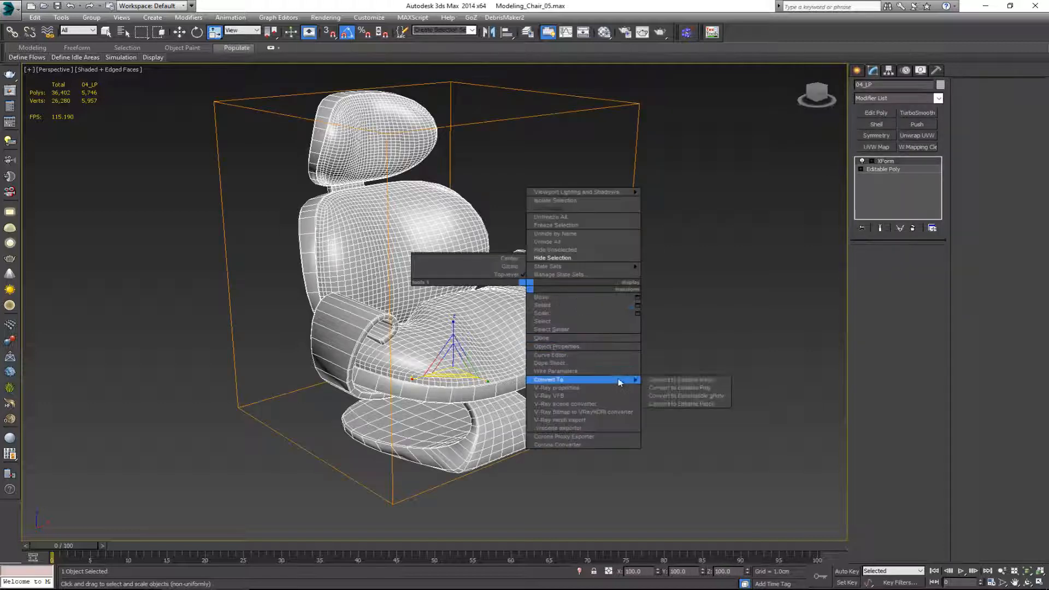
{"action": "left_click", "coordinate": [690, 388]}
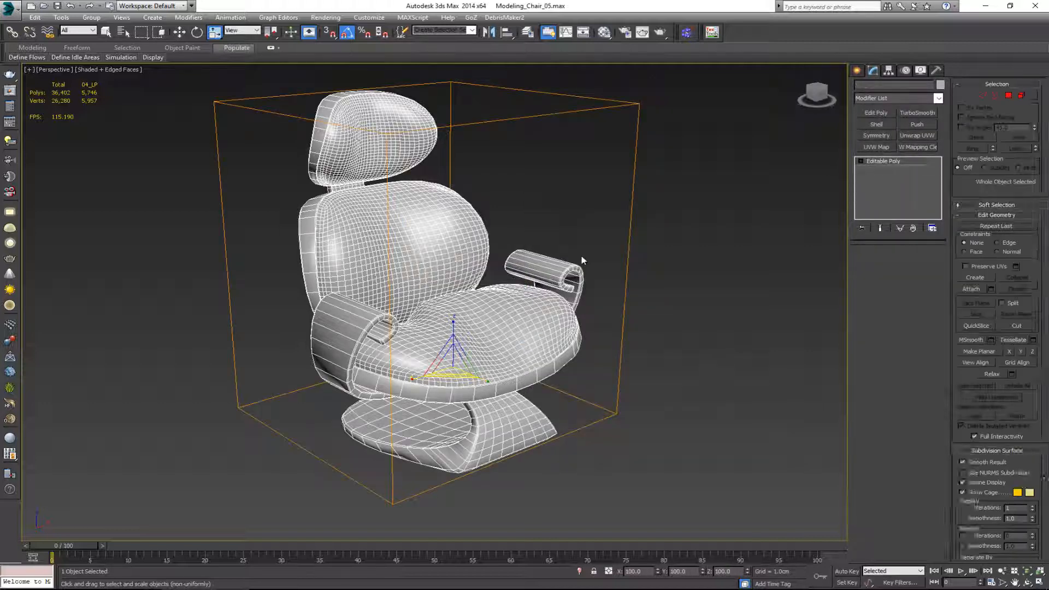
Step: Center the chair's pivot on the object and lower the pivot to a Z position of about 14.9 cm
{"action": "key", "text": "w"}
{"action": "middle_click_drag", "start_coordinate": [499, 291], "coordinate": [427, 282], "text": "alt"}
{"action": "left_click", "coordinate": [888, 72]}
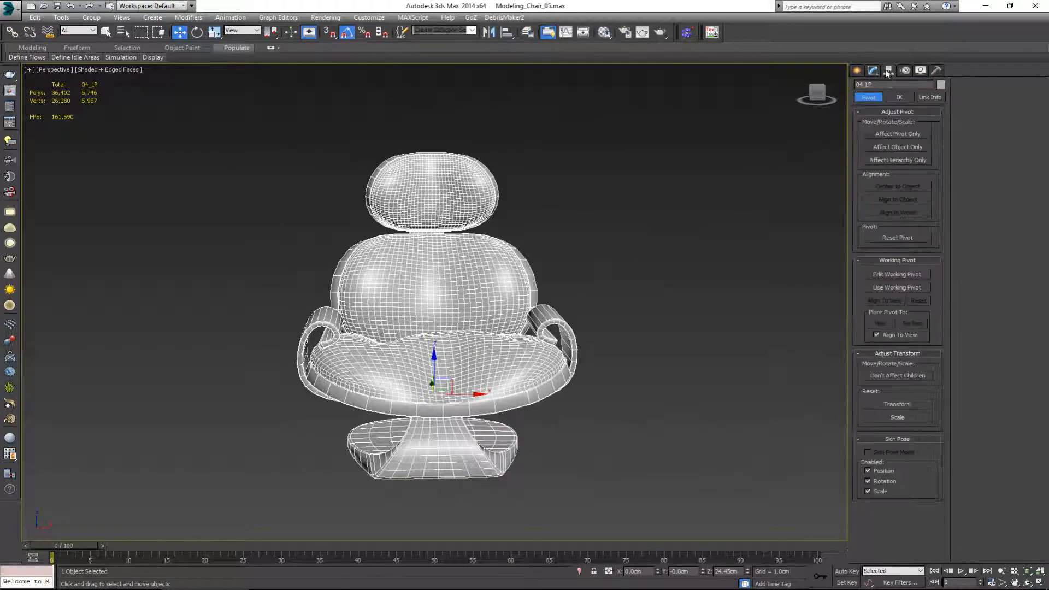
{"action": "left_click", "coordinate": [893, 136]}
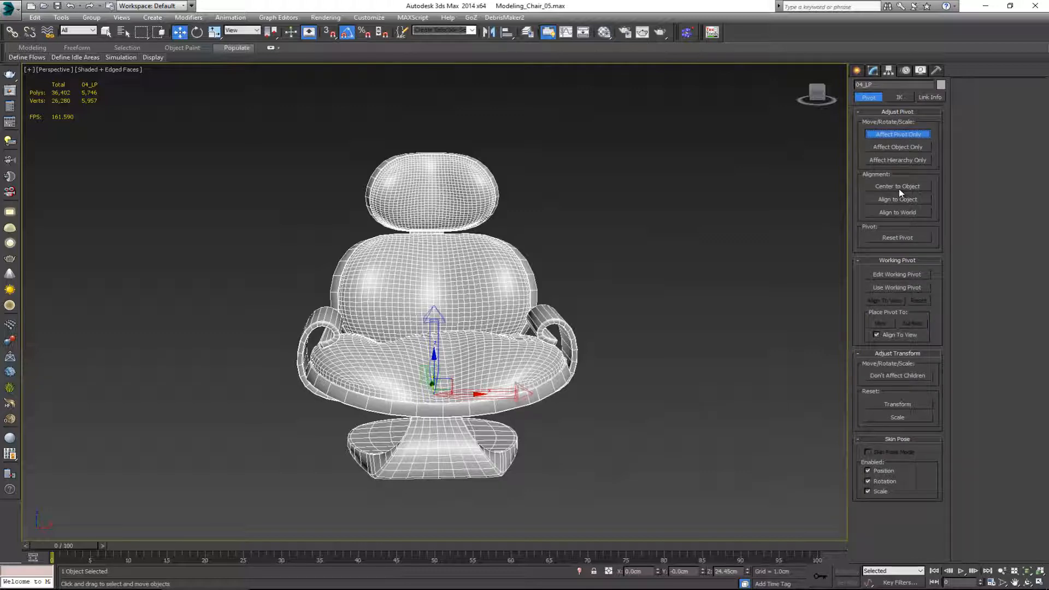
{"action": "left_click", "coordinate": [898, 189]}
{"action": "middle_click_drag", "start_coordinate": [460, 240], "coordinate": [461, 267], "text": "alt"}
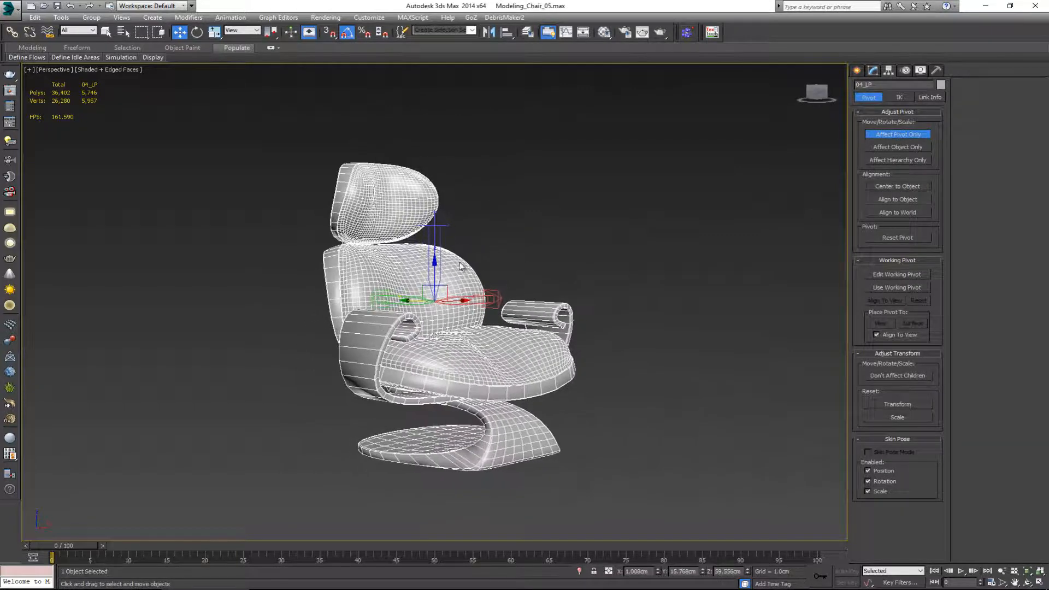
{"action": "left_click_drag", "start_coordinate": [436, 273], "coordinate": [433, 373]}
Step: Snap the pivot's height to a vertex on the underside of the chair's base and finish editing the pivot
{"action": "middle_click_drag", "start_coordinate": [434, 374], "coordinate": [485, 371], "text": "alt"}
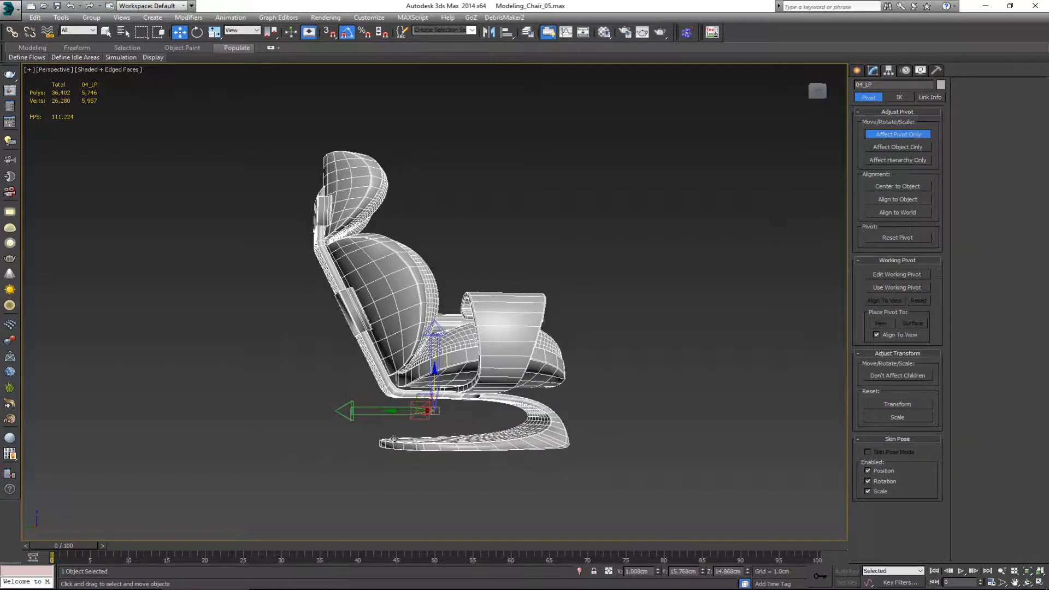
{"action": "scroll", "coordinate": [394, 439], "scroll_direction": "up", "scroll_amount": 5}
{"action": "key", "text": "s"}
{"action": "left_click_drag", "start_coordinate": [490, 339], "coordinate": [366, 453]}
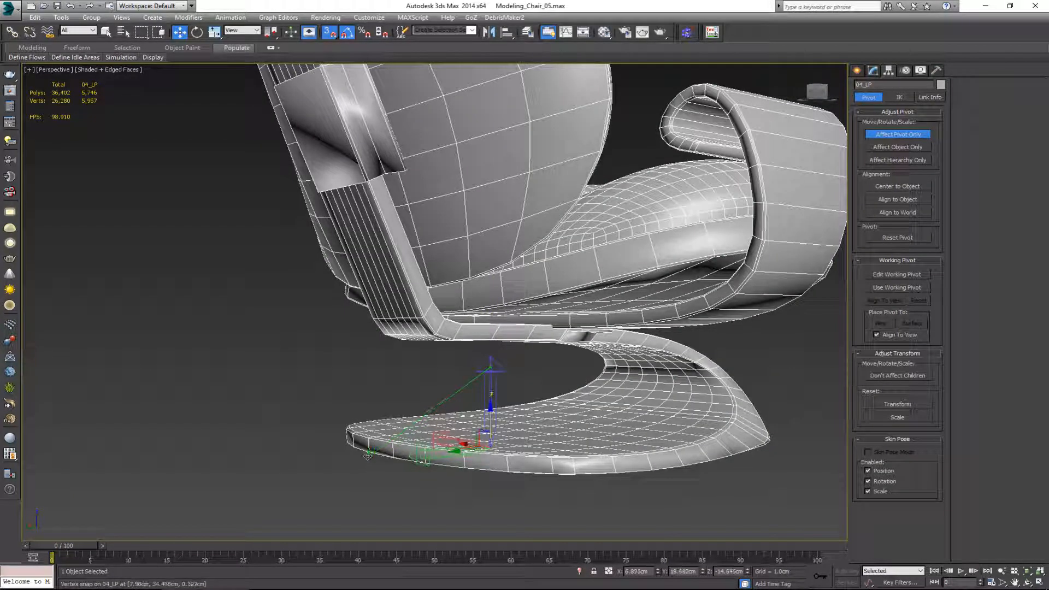
{"action": "key", "text": "s"}
{"action": "middle_click_drag", "start_coordinate": [367, 455], "coordinate": [497, 427], "text": "alt"}
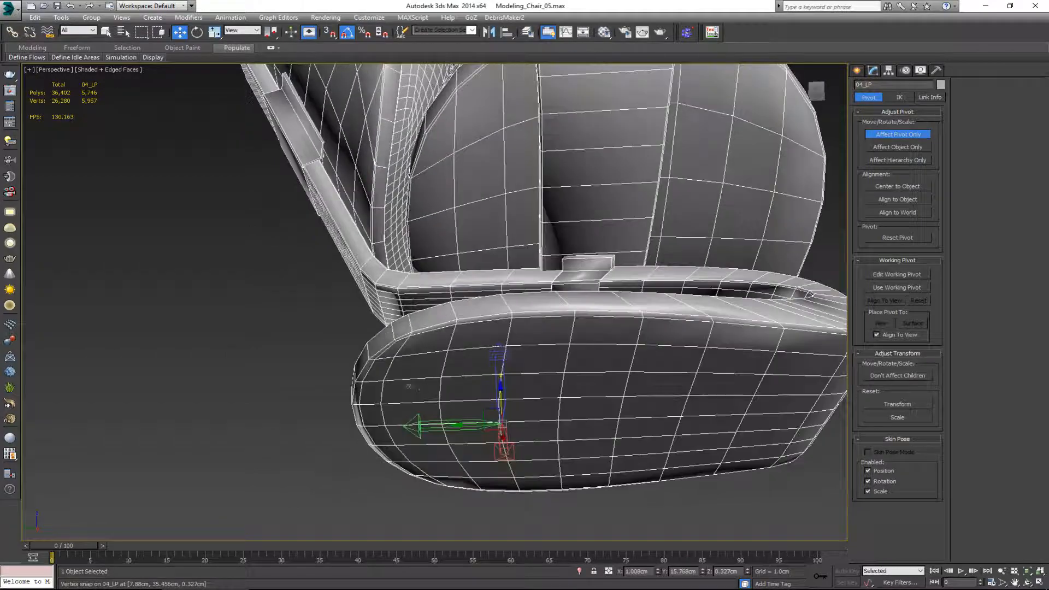
{"action": "left_click", "coordinate": [915, 136]}
Step: Reset the chair's X, Y and Z position to 0 cm so it stands at the world origin
{"action": "middle_click_drag", "start_coordinate": [459, 440], "coordinate": [486, 421], "text": "alt"}
{"action": "scroll", "coordinate": [494, 411], "scroll_direction": "down", "scroll_amount": 4}
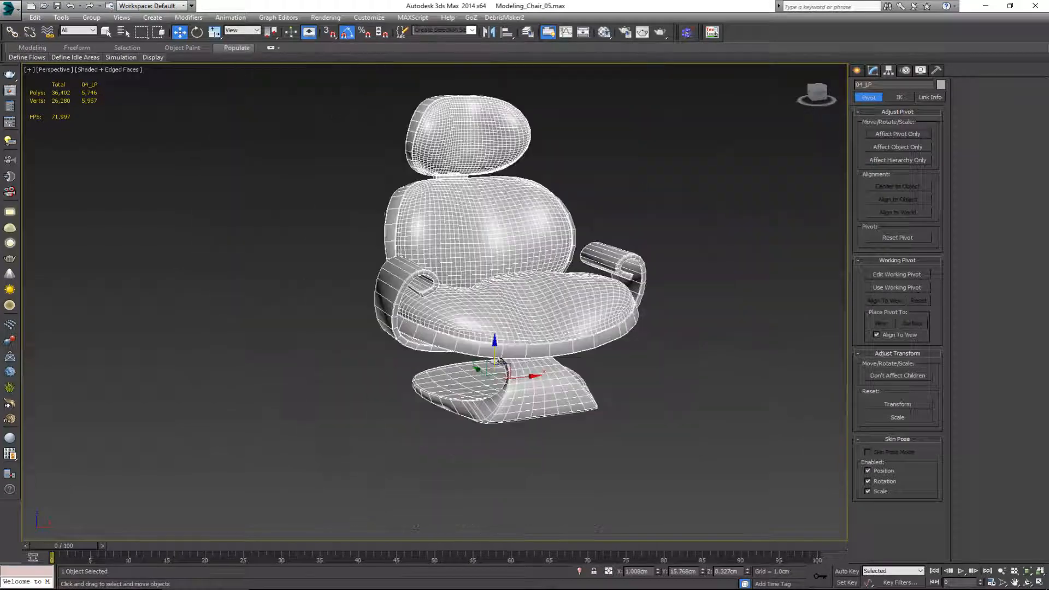
{"action": "middle_click_drag", "start_coordinate": [585, 293], "coordinate": [655, 518]}
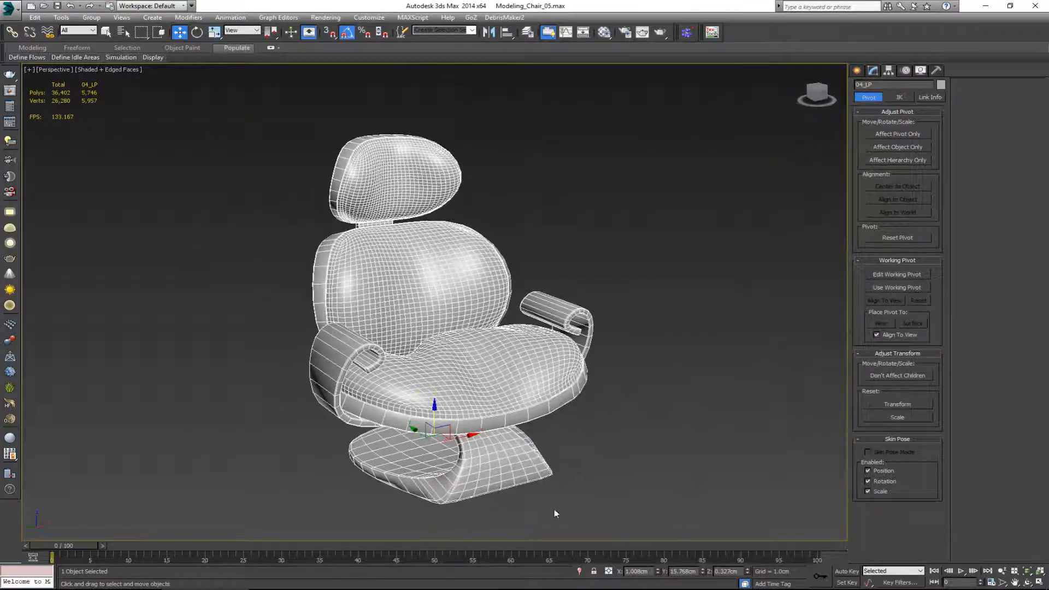
{"action": "right_click", "coordinate": [658, 572]}
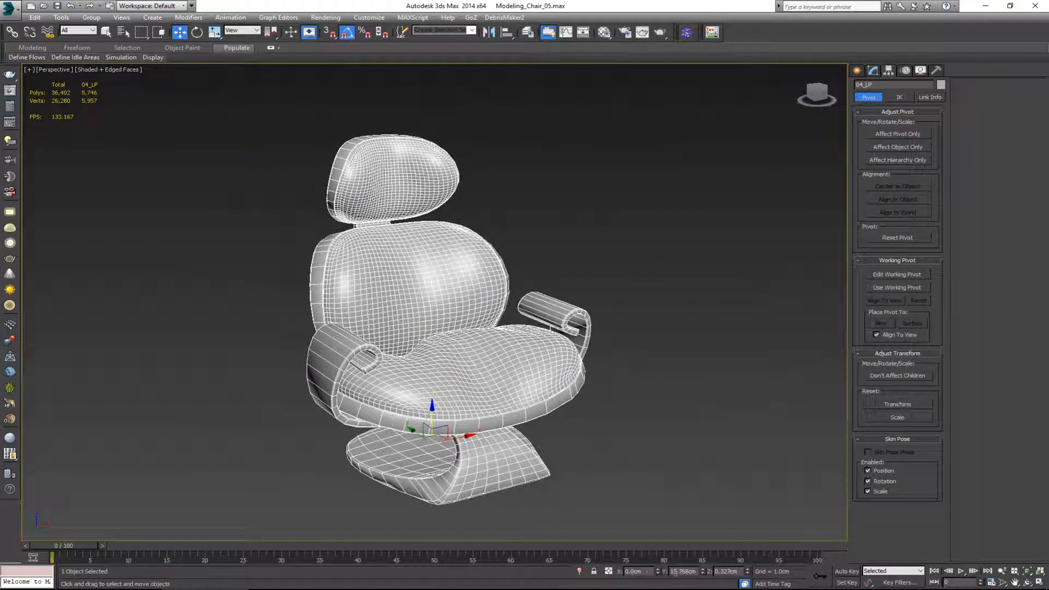
{"action": "right_click", "coordinate": [703, 574]}
{"action": "right_click", "coordinate": [748, 572]}
{"action": "middle_click_drag", "start_coordinate": [551, 423], "coordinate": [474, 375], "text": "alt"}
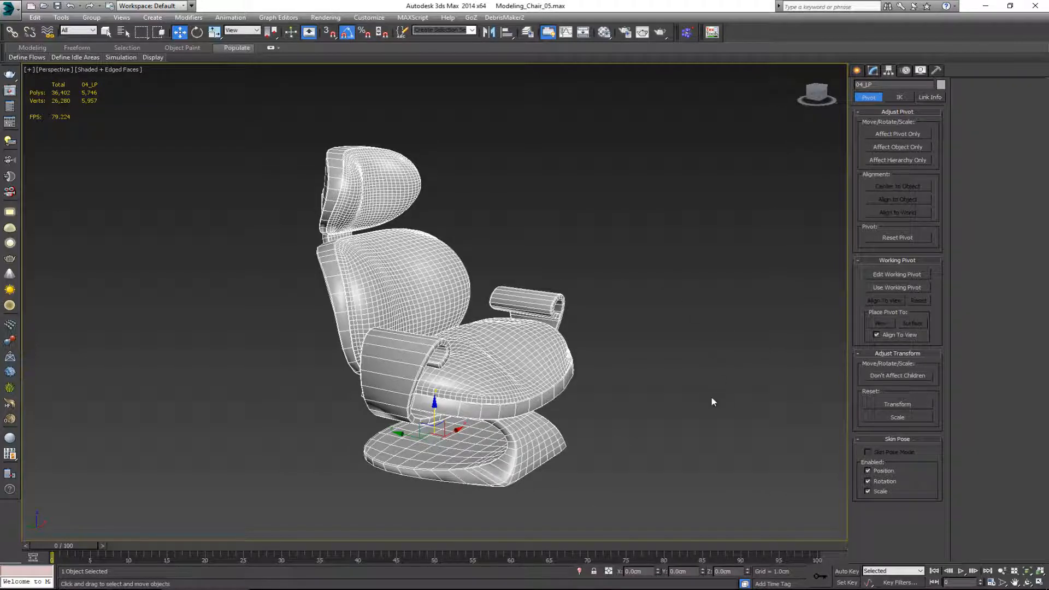
{"action": "middle_click_drag", "start_coordinate": [642, 397], "coordinate": [615, 409], "text": "alt"}
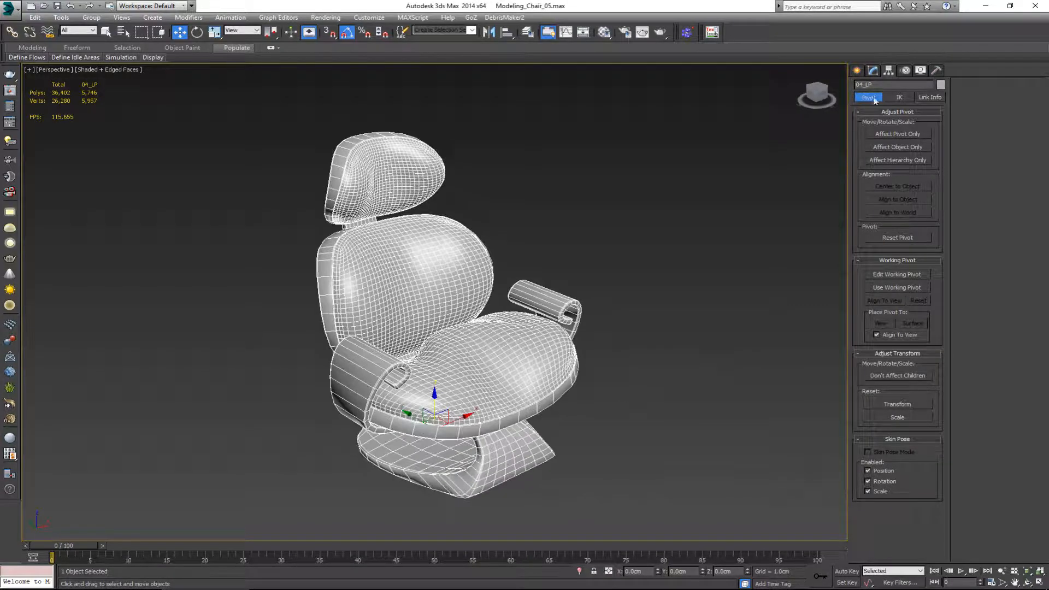
Step: Rename the chair object as Chair and deselect it
{"action": "left_click", "coordinate": [872, 71]}
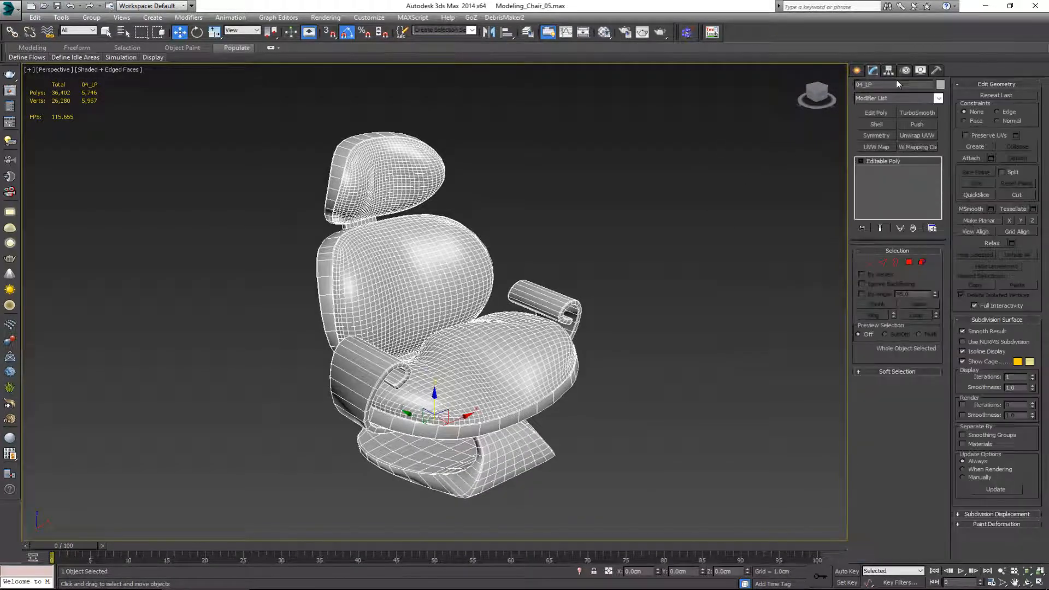
{"action": "double_click", "coordinate": [895, 84]}
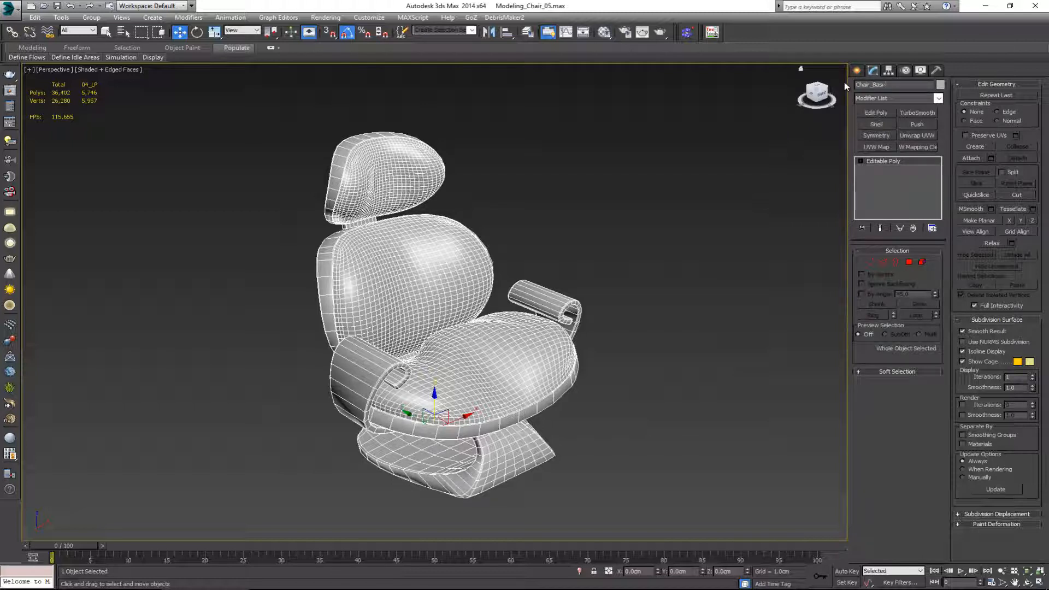
{"action": "key", "text": "BackSpace"}
{"action": "key", "text": "BackSpace"}
{"action": "key", "text": "BackSpace"}
{"action": "left_click", "coordinate": [528, 259]}
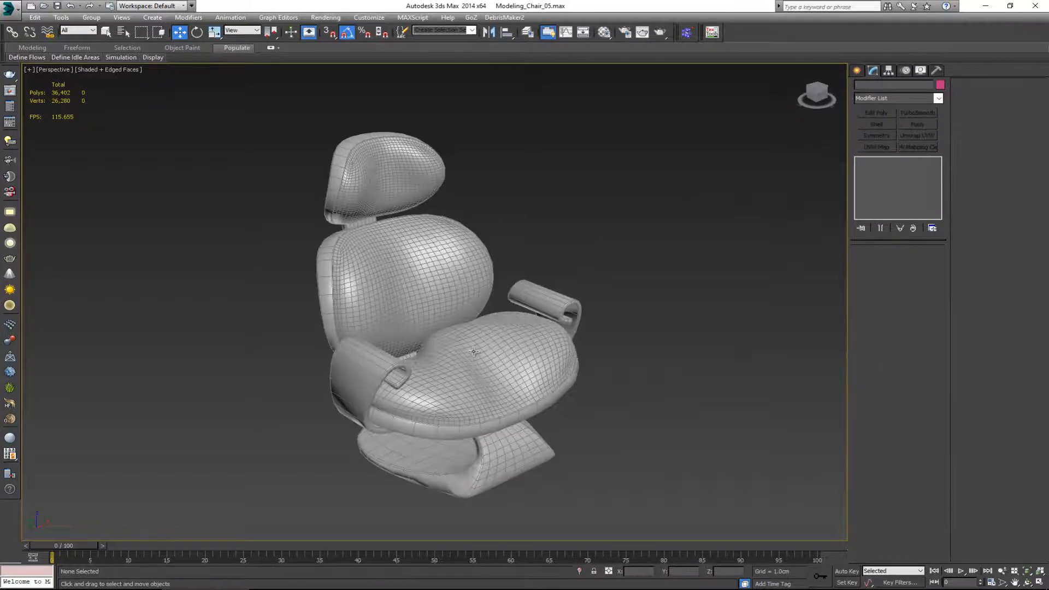
Step: Examine the chair's current polygon selection from the front and back, then return to whole-object selection
{"action": "left_click", "coordinate": [473, 353]}
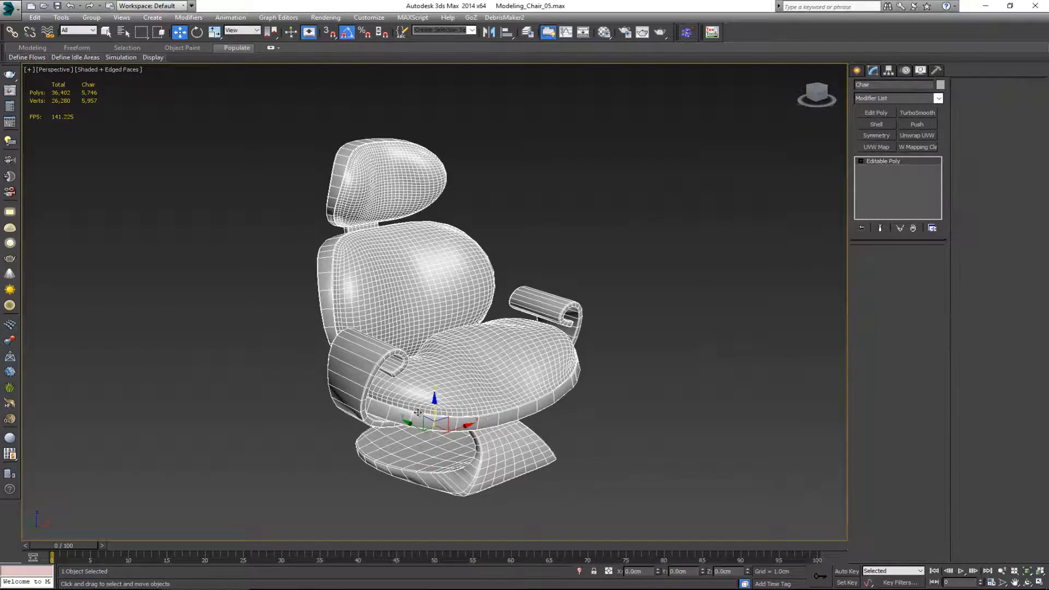
{"action": "scroll", "coordinate": [396, 404], "scroll_direction": "up", "scroll_amount": 5}
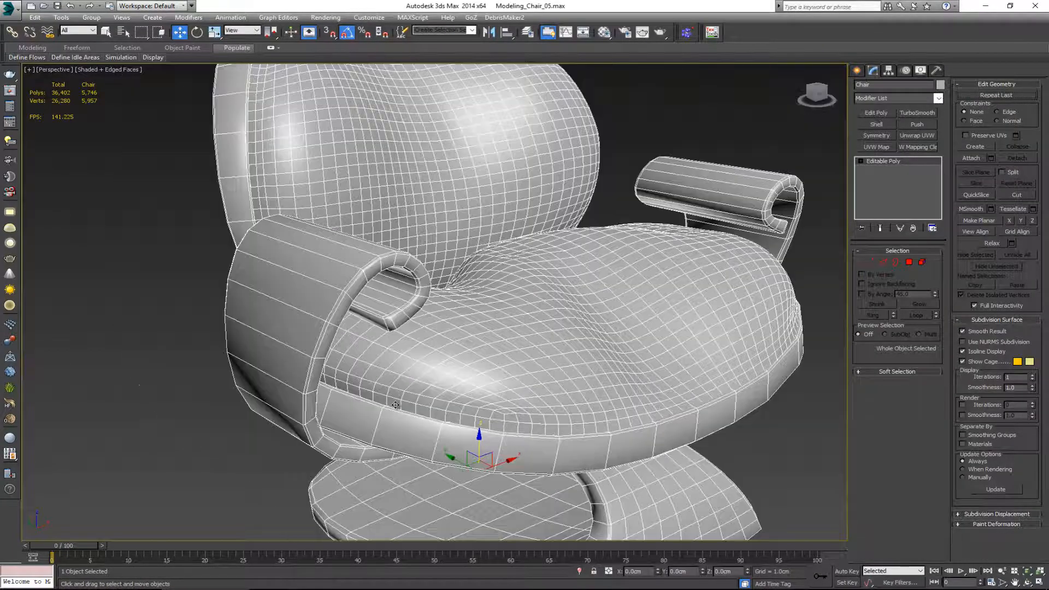
{"action": "key", "text": "4"}
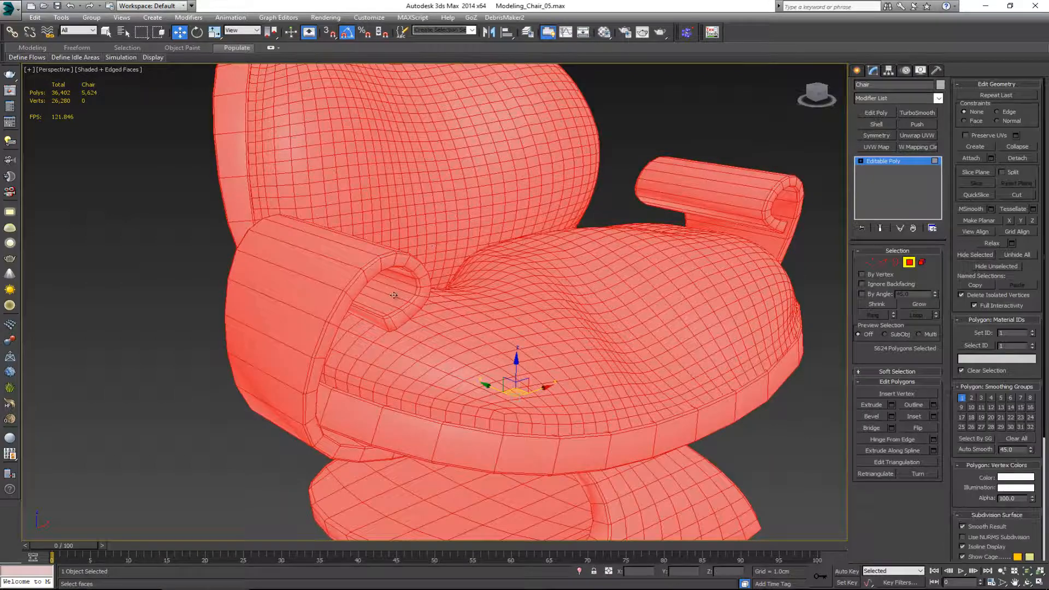
{"action": "middle_click_drag", "start_coordinate": [361, 235], "coordinate": [547, 351]}
{"action": "scroll", "coordinate": [394, 337], "scroll_direction": "down", "scroll_amount": 3}
{"action": "left_click", "coordinate": [907, 262]}
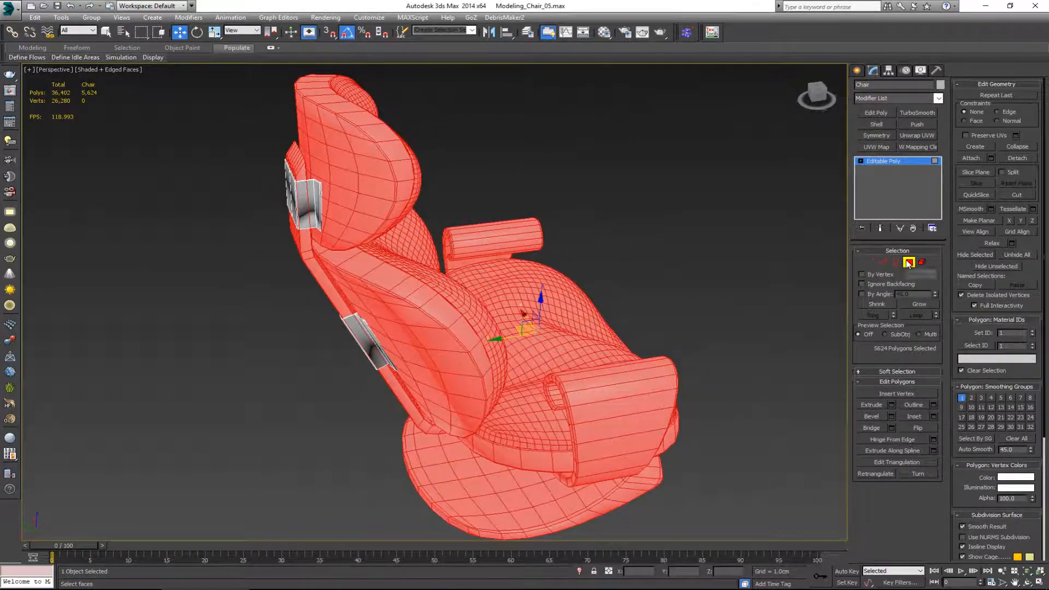
{"action": "left_click", "coordinate": [650, 191]}
{"action": "left_click", "coordinate": [305, 189]}
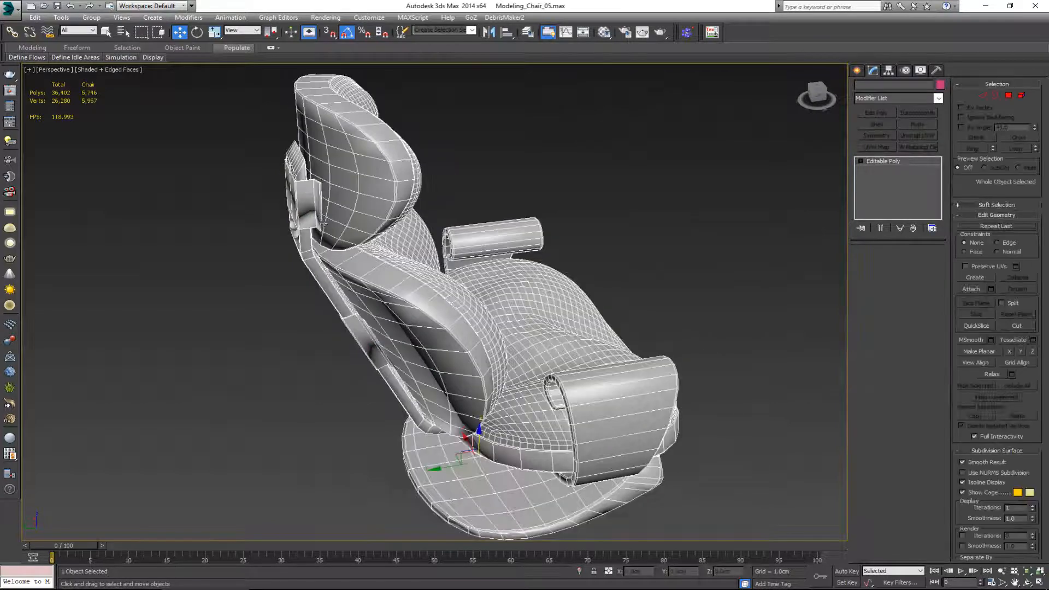
Step: Select all of the chair's polygons, clear their smoothing groups and auto-smooth them with a threshold of 10
{"action": "middle_click_drag", "start_coordinate": [304, 189], "coordinate": [352, 220], "text": "alt"}
{"action": "key", "text": "4"}
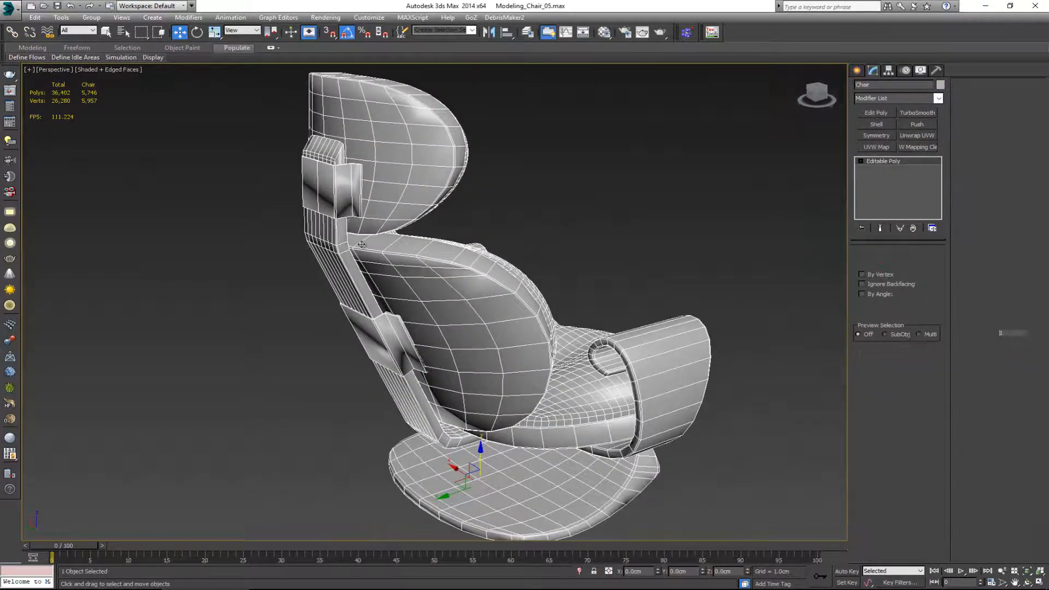
{"action": "middle_click_drag", "start_coordinate": [411, 348], "coordinate": [413, 291], "text": "alt"}
{"action": "middle_click_drag", "start_coordinate": [453, 259], "coordinate": [521, 297], "text": "alt"}
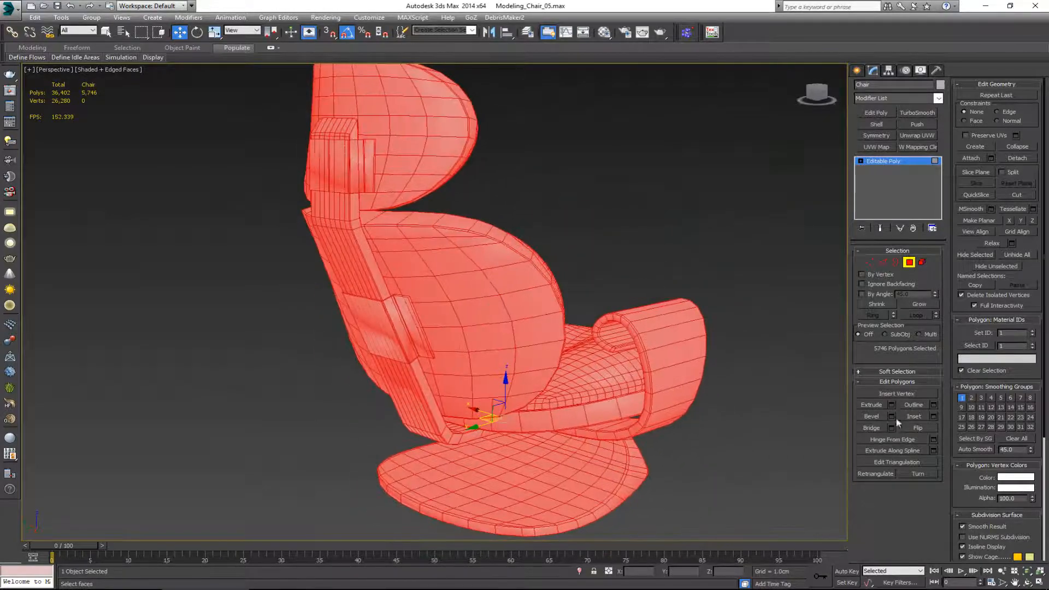
{"action": "left_click", "coordinate": [1010, 438]}
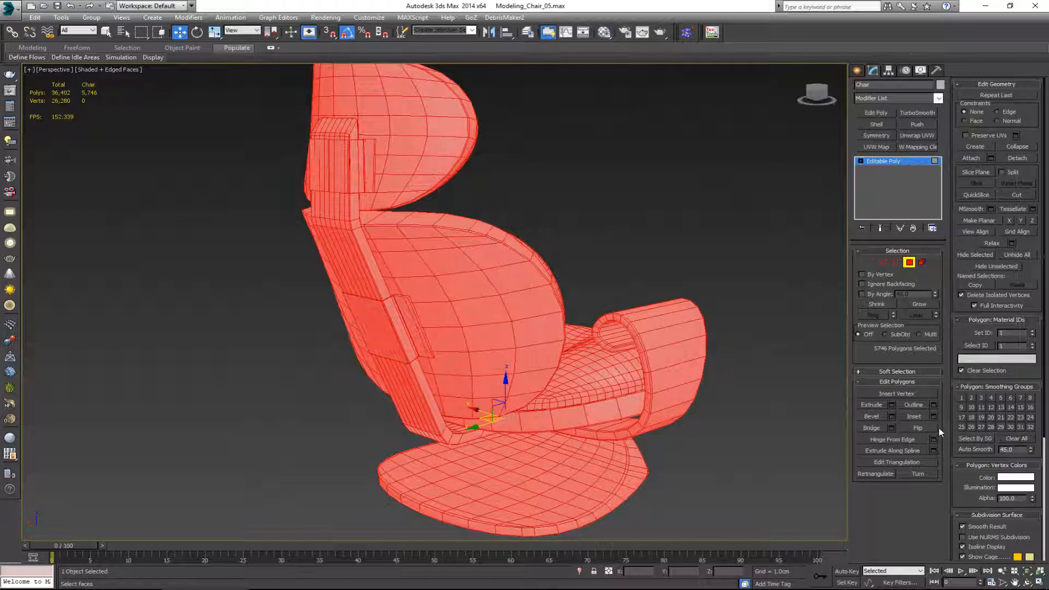
{"action": "left_click", "coordinate": [982, 448]}
Step: Turn off the edged-faces display and deselect the chair to inspect its plain shading
{"action": "left_click", "coordinate": [666, 227]}
{"action": "middle_click_drag", "start_coordinate": [667, 227], "coordinate": [568, 255], "text": "alt"}
{"action": "key", "text": "F4"}
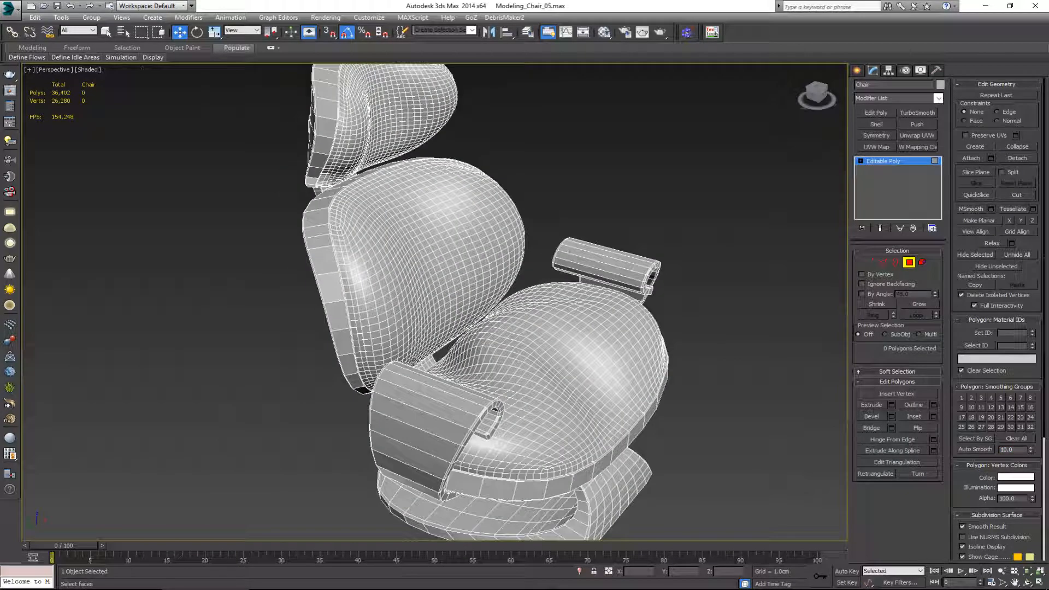
{"action": "key", "text": "4"}
{"action": "left_click", "coordinate": [639, 178]}
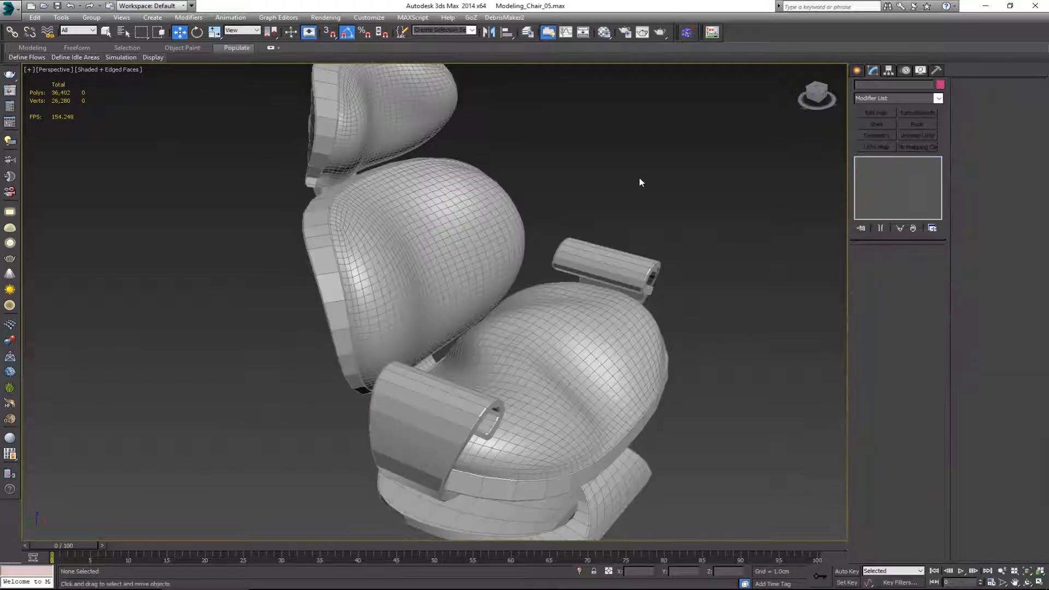
{"action": "middle_click_drag", "start_coordinate": [531, 310], "coordinate": [533, 370], "text": "alt"}
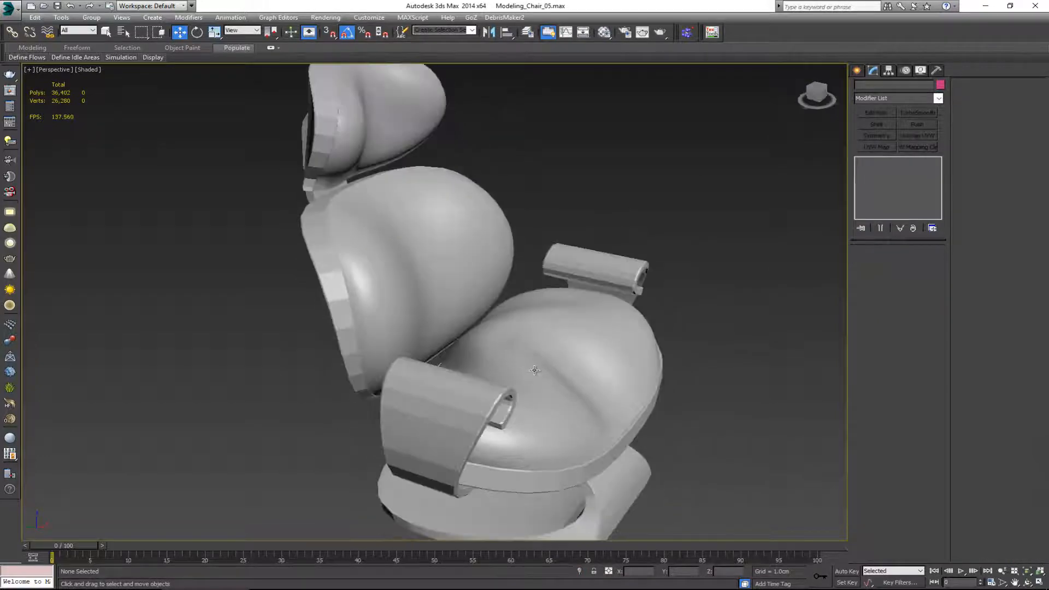
Step: Reselect all of the chair's polygons, auto-smooth them with a threshold of 20 and deselect the chair
{"action": "left_click", "coordinate": [534, 371]}
{"action": "key", "text": "4"}
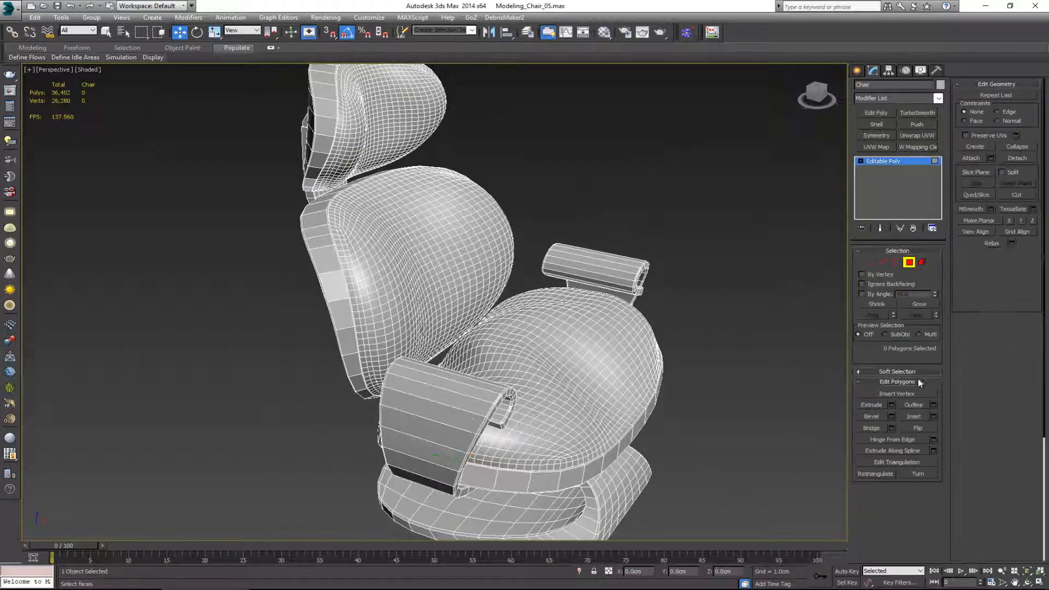
{"action": "key", "text": "ctrl+a"}
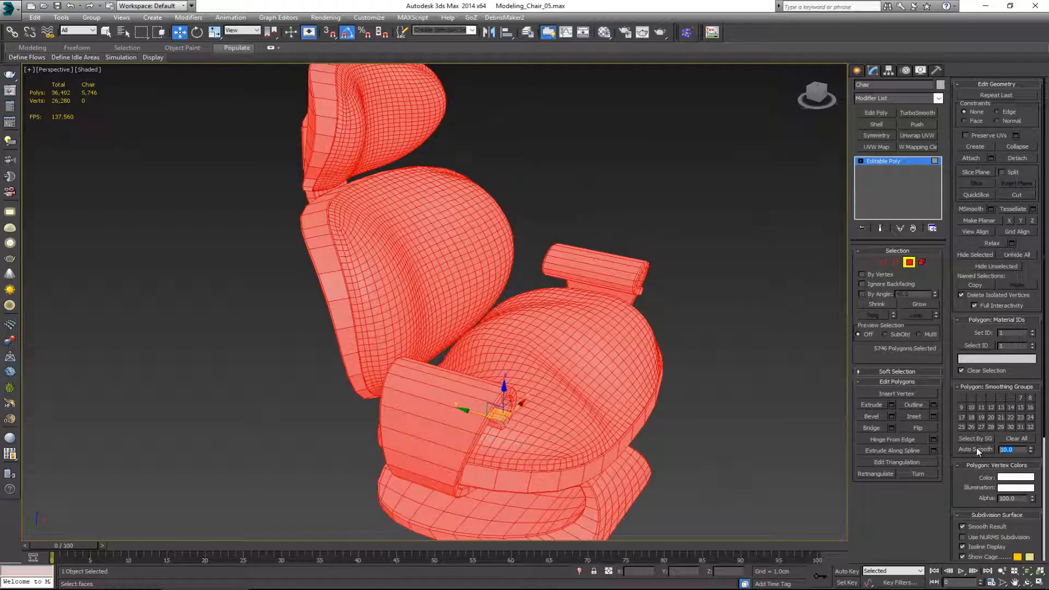
{"action": "left_click", "coordinate": [975, 448]}
{"action": "left_click", "coordinate": [908, 264]}
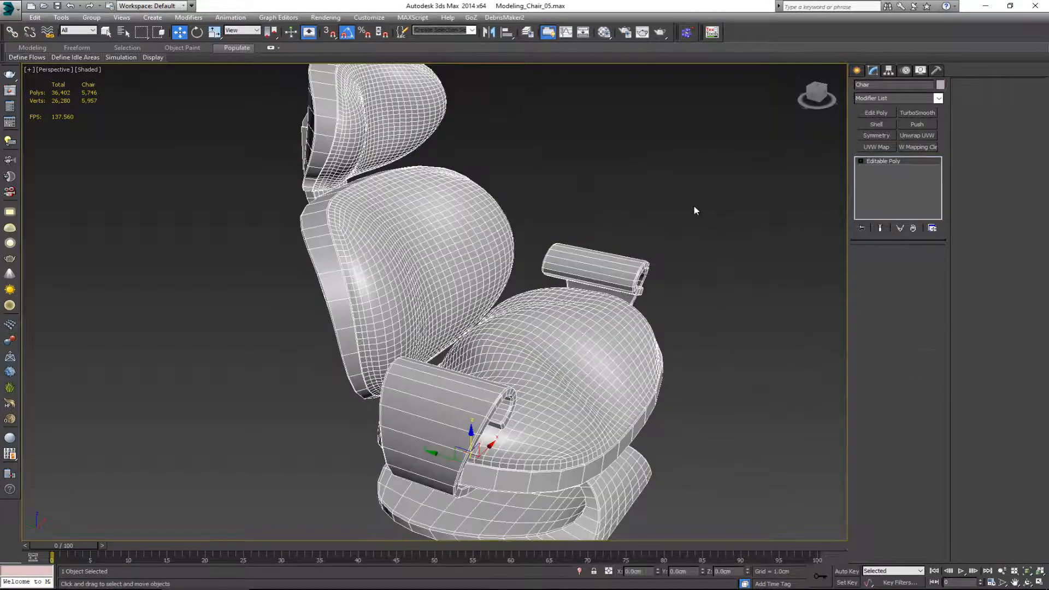
{"action": "left_click", "coordinate": [694, 207]}
{"action": "middle_click_drag", "start_coordinate": [584, 298], "coordinate": [509, 337], "text": "alt"}
Step: Auto-smooth all of the chair's polygons with a threshold of 40, then deselect the chair and check its shading
{"action": "left_click", "coordinate": [509, 338]}
{"action": "key", "text": "4"}
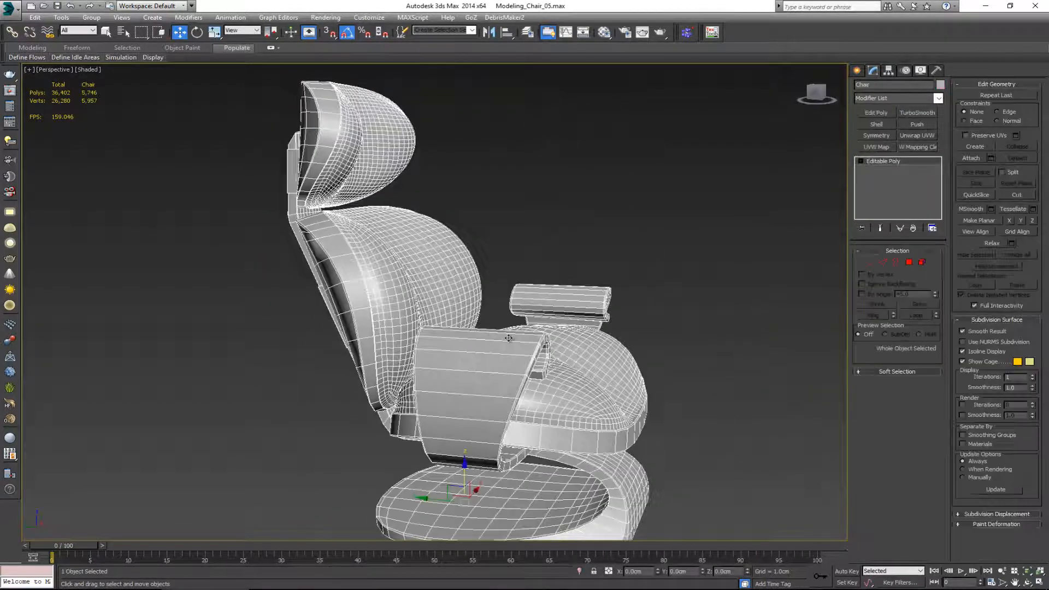
{"action": "key", "text": "ctrl+a"}
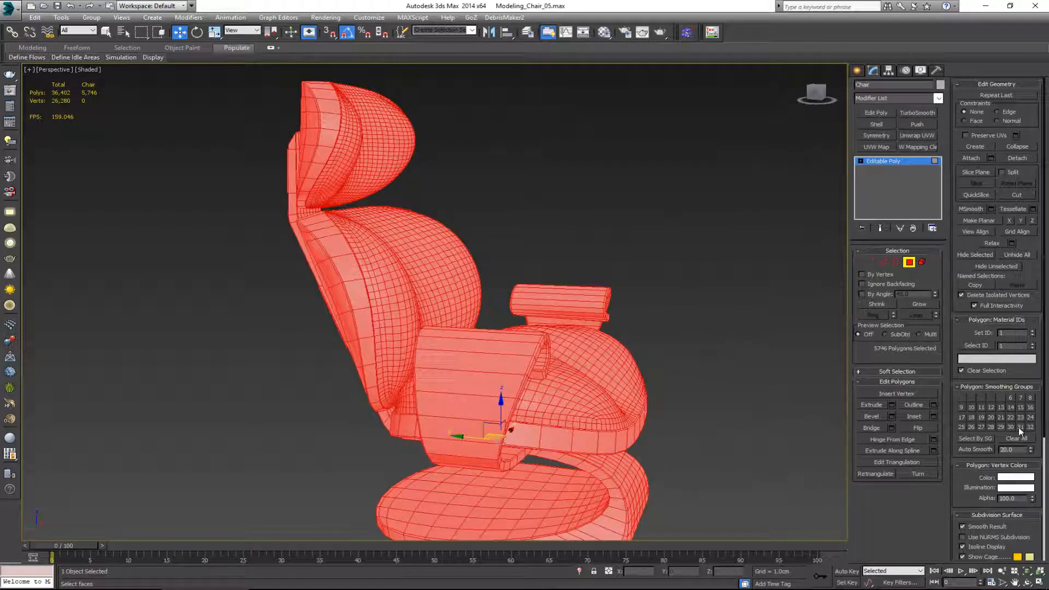
{"action": "key", "text": "Return"}
{"action": "left_click", "coordinate": [908, 262]}
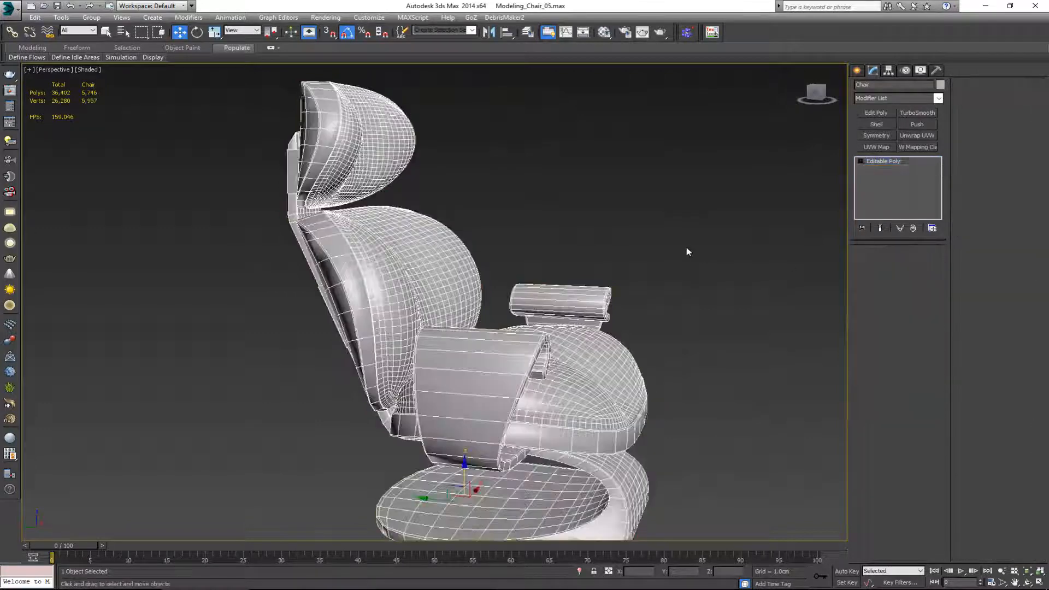
{"action": "left_click", "coordinate": [685, 247]}
{"action": "middle_click_drag", "start_coordinate": [596, 301], "coordinate": [529, 299], "text": "alt"}
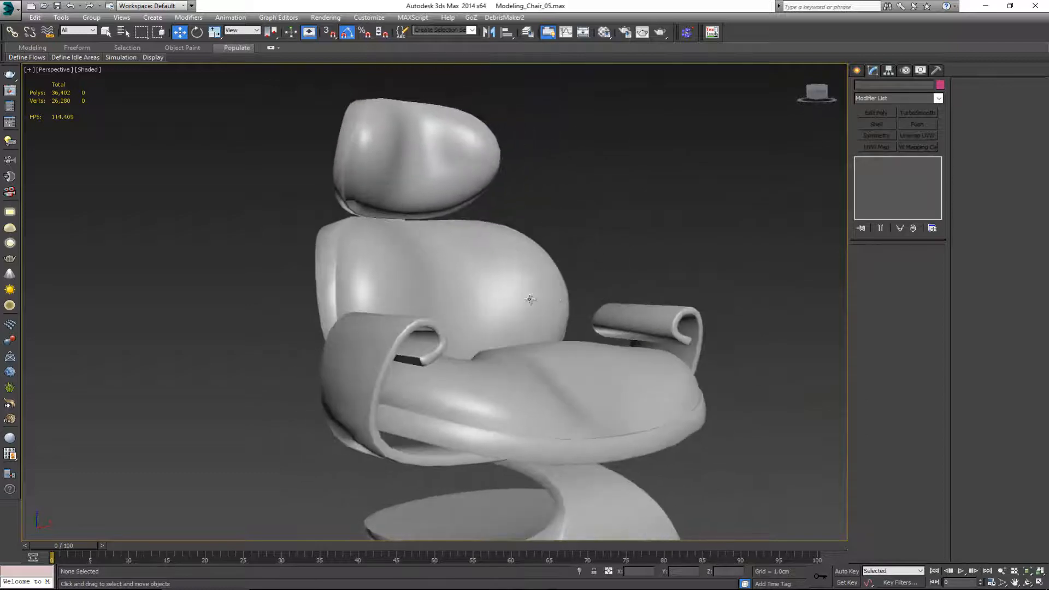
Step: Select the ring of short edges along the curled armrest's narrow rim and convert it to a polygon selection
{"action": "scroll", "coordinate": [393, 342], "scroll_direction": "up", "scroll_amount": 3}
{"action": "left_click", "coordinate": [437, 350]}
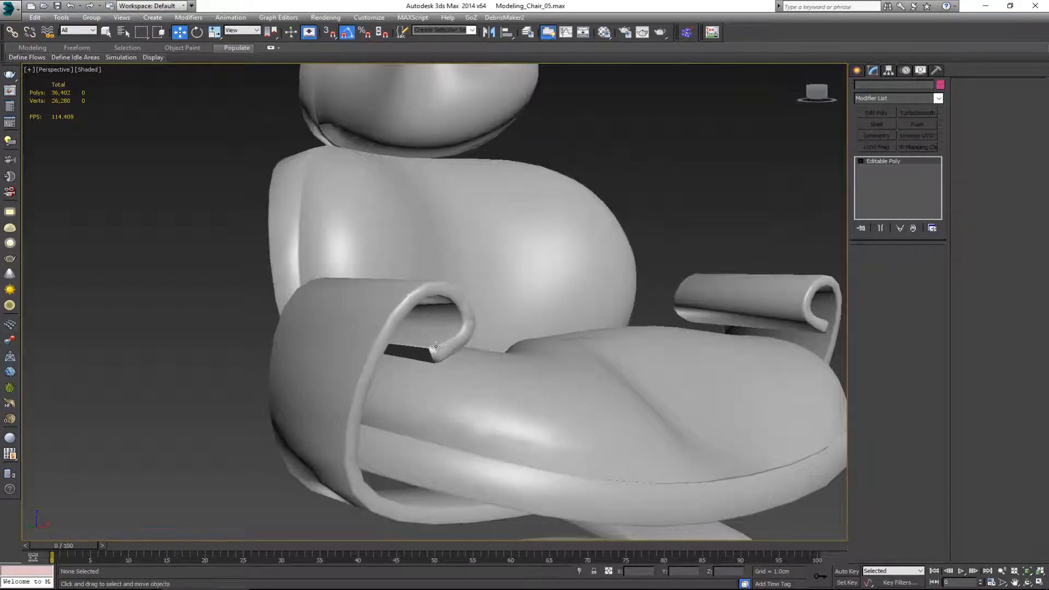
{"action": "scroll", "coordinate": [445, 358], "scroll_direction": "up", "scroll_amount": 3}
{"action": "key", "text": "2"}
{"action": "left_click", "coordinate": [442, 359]}
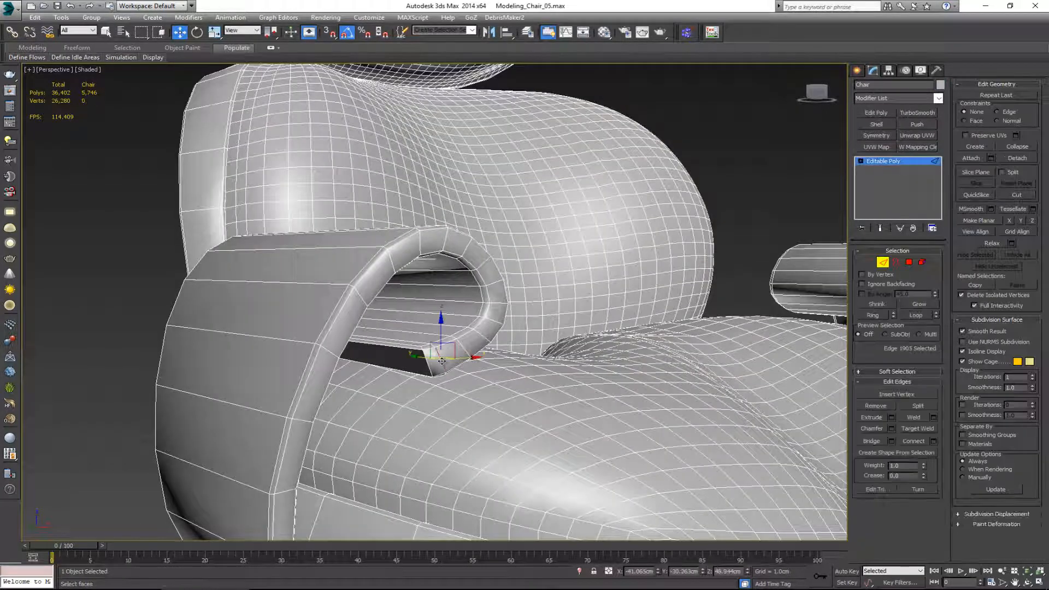
{"action": "key", "text": "alt+r"}
{"action": "left_click", "coordinate": [909, 262], "text": "ctrl"}
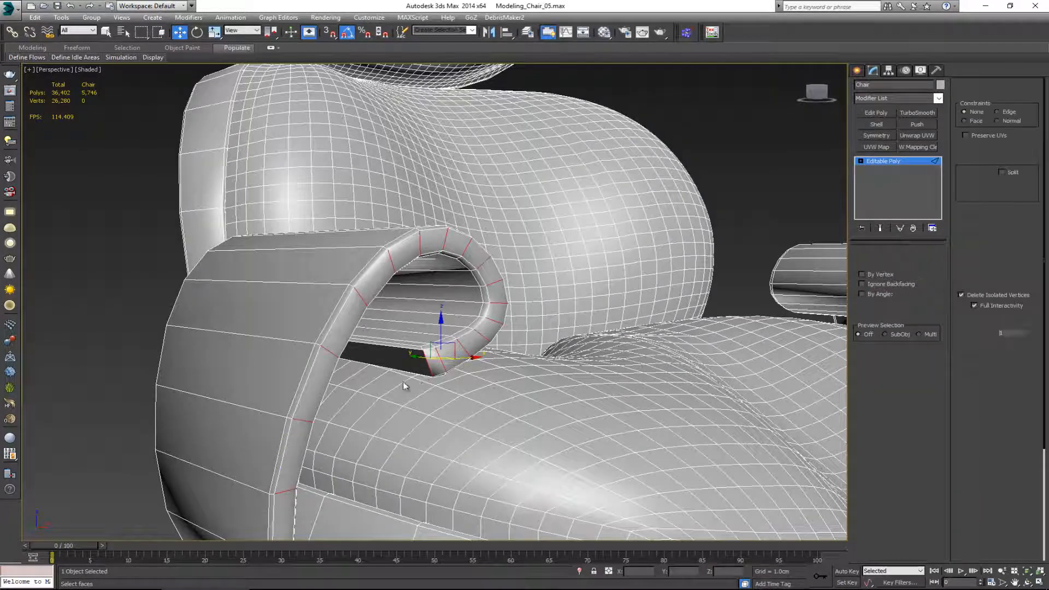
Step: Auto-smooth the selected armrest rim polygons with a threshold of 180, leave polygon editing and deselect the chair
{"action": "middle_click_drag", "start_coordinate": [400, 347], "coordinate": [627, 397], "text": "alt"}
{"action": "left_click_drag", "start_coordinate": [592, 349], "coordinate": [592, 350], "text": "alt"}
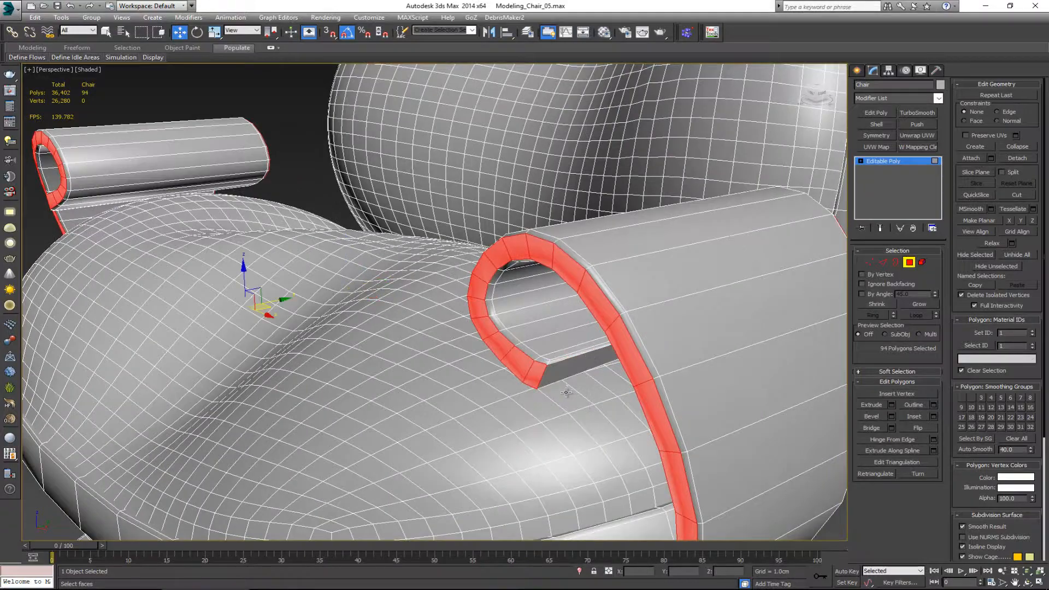
{"action": "mouse_move", "coordinate": [567, 391]}
{"action": "middle_mouse_down", "text": "alt"}
{"action": "mouse_move", "coordinate": [574, 361]}
{"action": "mouse_move", "coordinate": [575, 390]}
{"action": "middle_mouse_up", "text": "alt"}
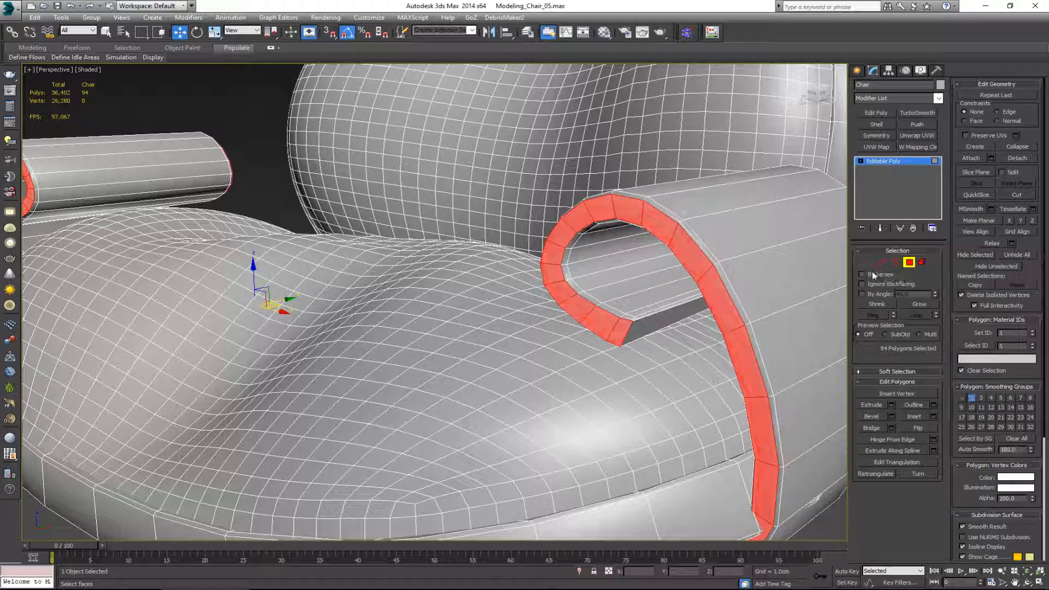
{"action": "left_click", "coordinate": [909, 262]}
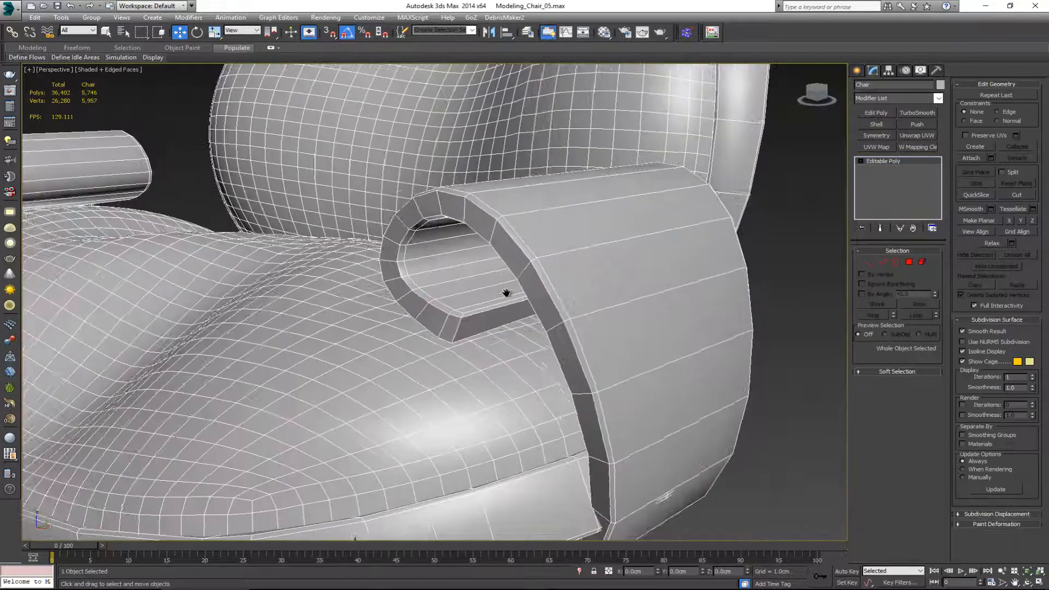
{"action": "scroll", "coordinate": [483, 306], "scroll_direction": "down", "scroll_amount": 3}
{"action": "mouse_move", "coordinate": [506, 293]}
{"action": "middle_mouse_down"}
{"action": "mouse_move", "coordinate": [482, 305]}
{"action": "mouse_move", "coordinate": [650, 318]}
{"action": "mouse_move", "coordinate": [593, 306]}
{"action": "mouse_move", "coordinate": [524, 312]}
{"action": "mouse_move", "coordinate": [536, 311]}
{"action": "middle_mouse_up"}
{"action": "left_click", "coordinate": [706, 338]}
{"action": "key", "text": "F4"}
Step: Select the rings of short bevel edges around the headrest's front and back rims and convert them to polygons
{"action": "scroll", "coordinate": [486, 313], "scroll_direction": "down", "scroll_amount": 3}
{"action": "scroll", "coordinate": [536, 312], "scroll_direction": "up", "scroll_amount": 3}
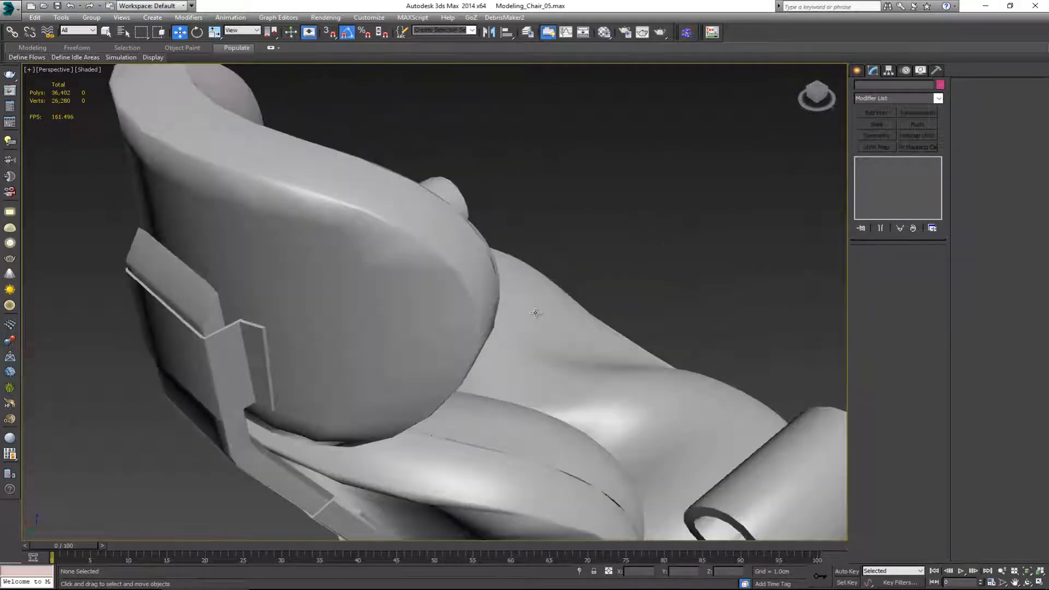
{"action": "left_click", "coordinate": [431, 274]}
{"action": "scroll", "coordinate": [429, 237], "scroll_direction": "up", "scroll_amount": 5}
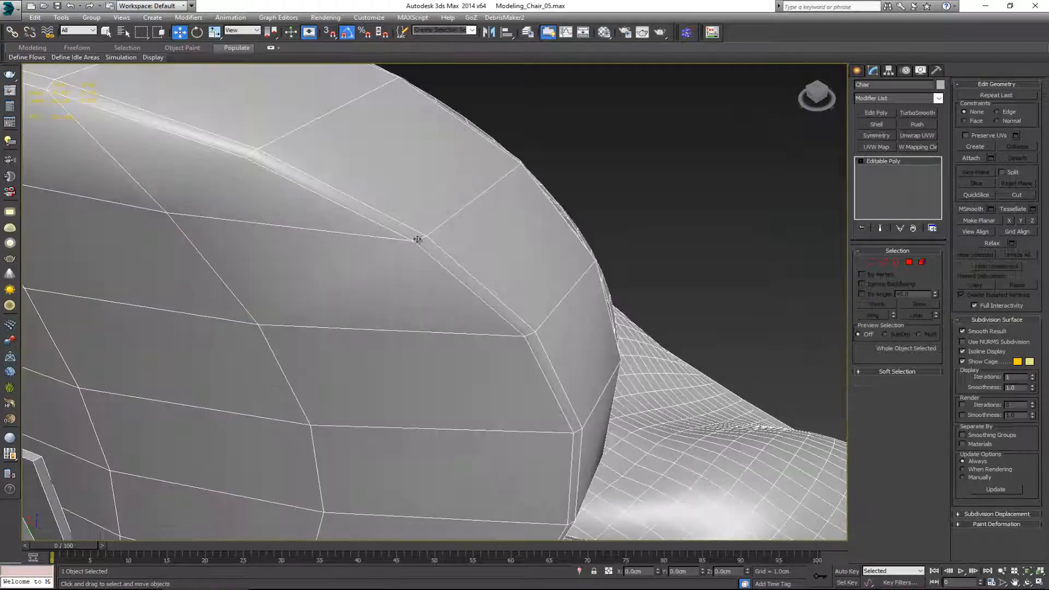
{"action": "key", "text": "2"}
{"action": "left_click", "coordinate": [417, 240]}
{"action": "middle_click_drag", "start_coordinate": [417, 240], "coordinate": [595, 318], "text": "alt"}
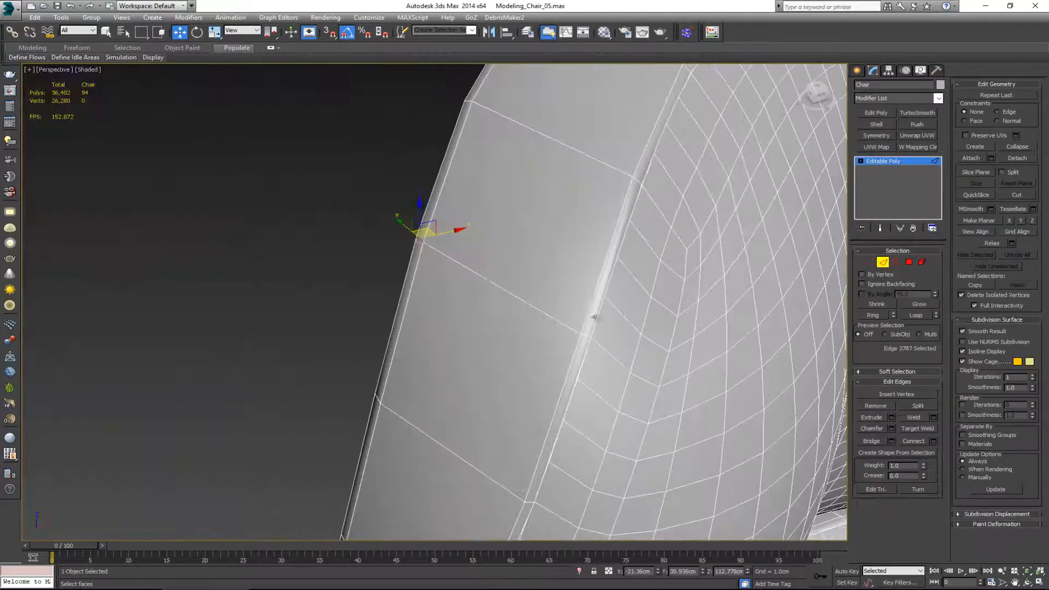
{"action": "double_click", "coordinate": [586, 335]}
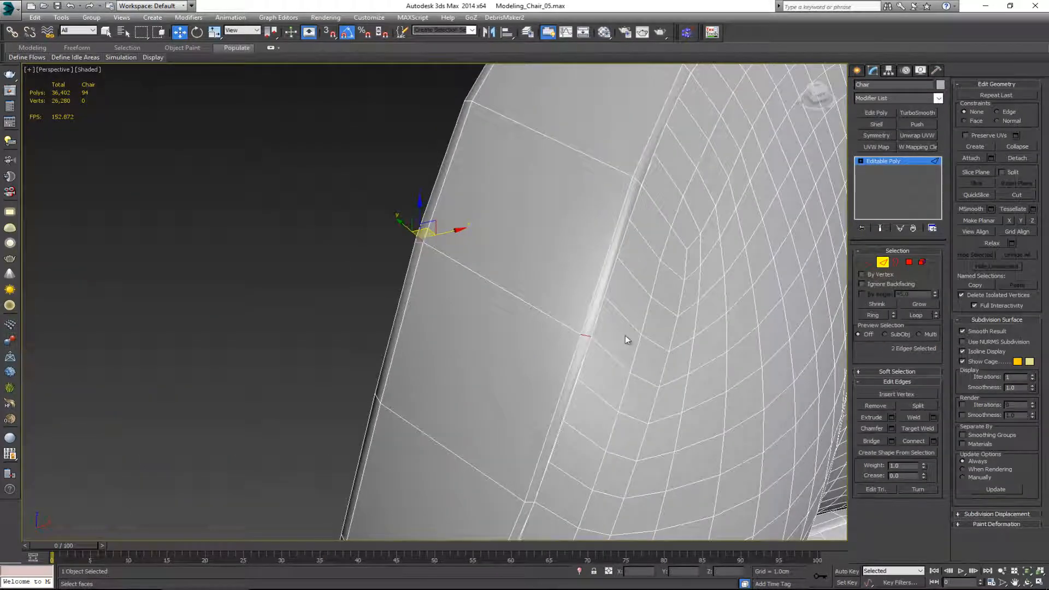
{"action": "left_click", "coordinate": [907, 263], "text": "ctrl"}
Step: Auto-smooth the headrest's selected rim polygons with a threshold of 180 and deselect the chair
{"action": "middle_click_drag", "start_coordinate": [508, 326], "coordinate": [593, 313], "text": "alt"}
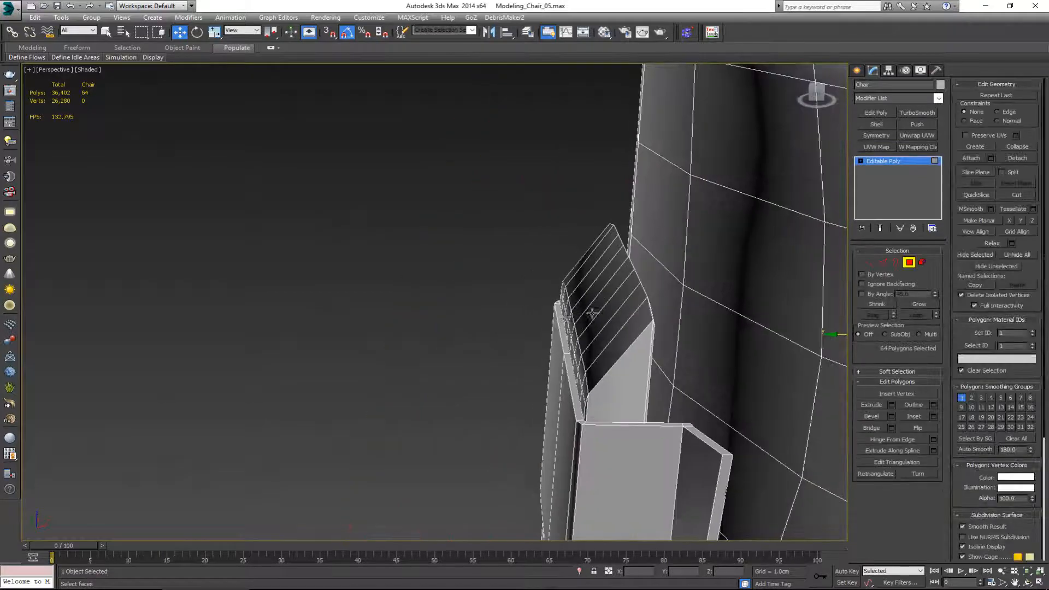
{"action": "key", "text": "z"}
{"action": "scroll", "coordinate": [529, 293], "scroll_direction": "up", "scroll_amount": 2}
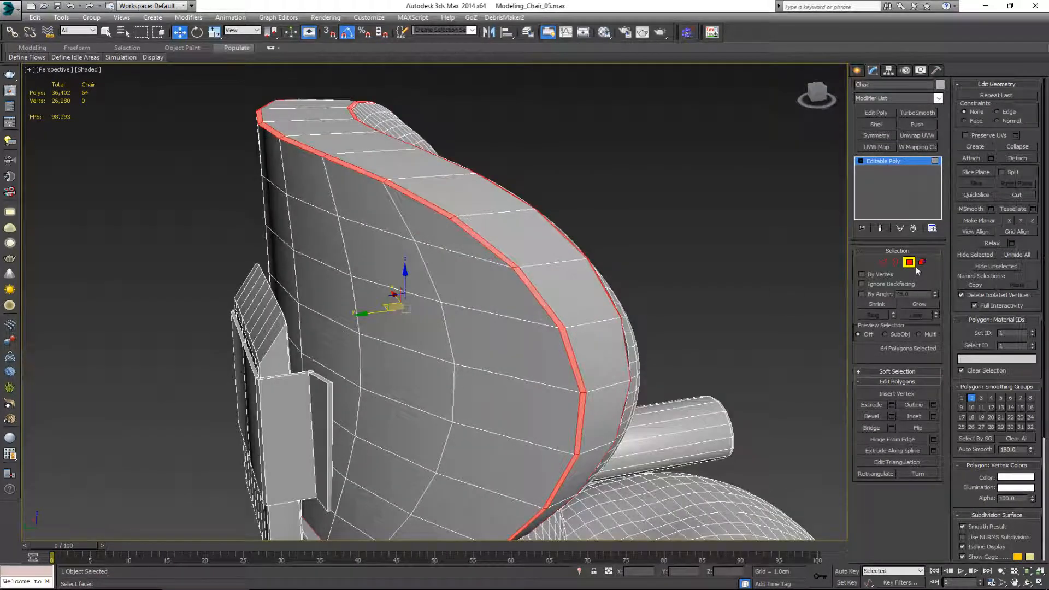
{"action": "left_click", "coordinate": [911, 265]}
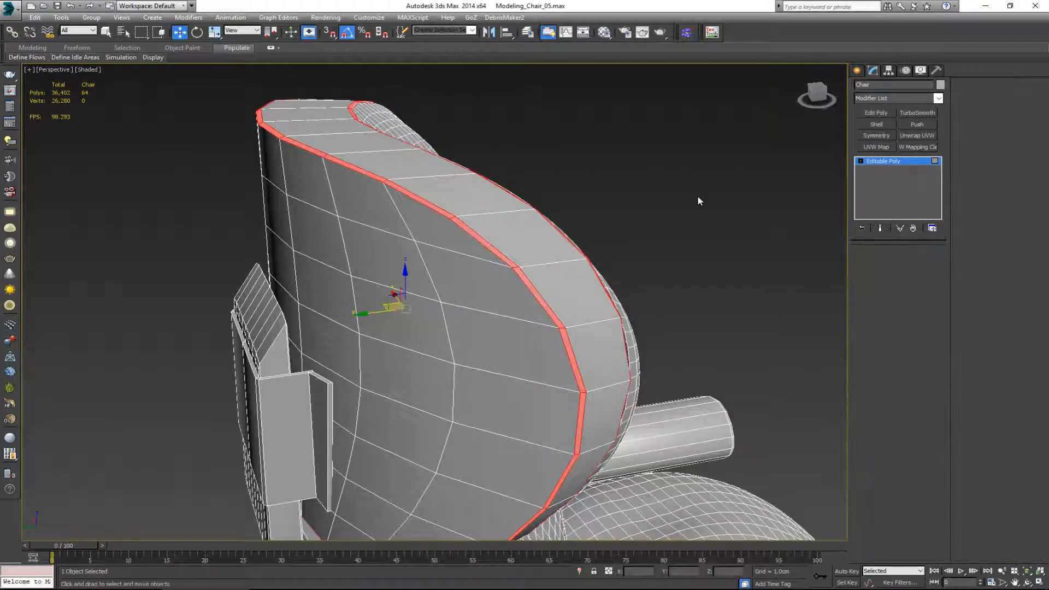
{"action": "left_click", "coordinate": [679, 188]}
Step: Select the edge rings across the backrest cushion's front and back bevelled rims and convert them to polygons
{"action": "middle_click_drag", "start_coordinate": [591, 304], "coordinate": [497, 334]}
{"action": "scroll", "coordinate": [563, 245], "scroll_direction": "down", "scroll_amount": 4}
{"action": "scroll", "coordinate": [497, 334], "scroll_direction": "up", "scroll_amount": 2}
{"action": "left_click", "coordinate": [324, 360]}
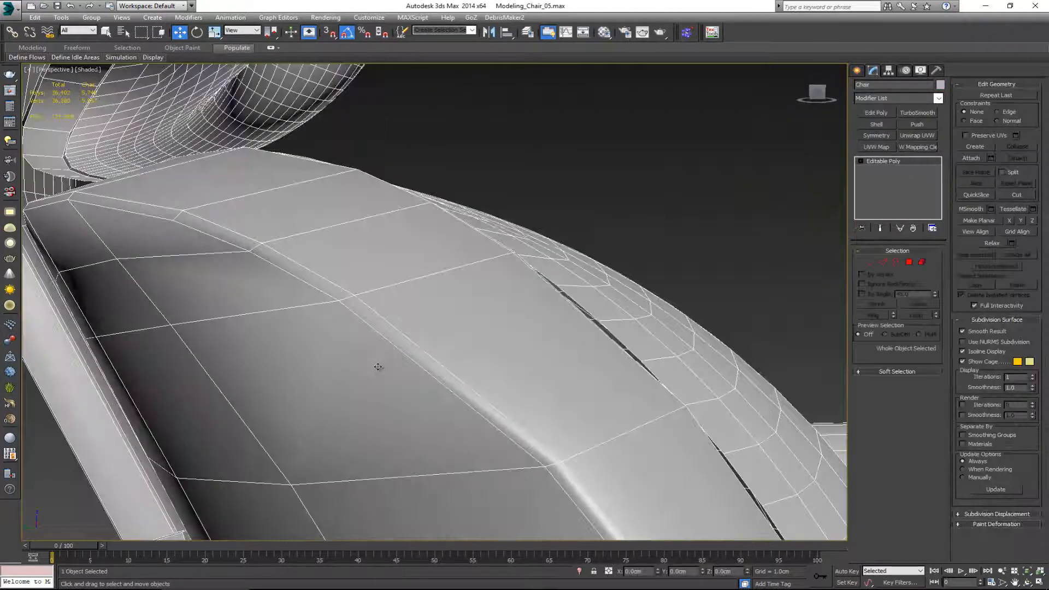
{"action": "key", "text": "2"}
{"action": "left_click", "coordinate": [346, 299]}
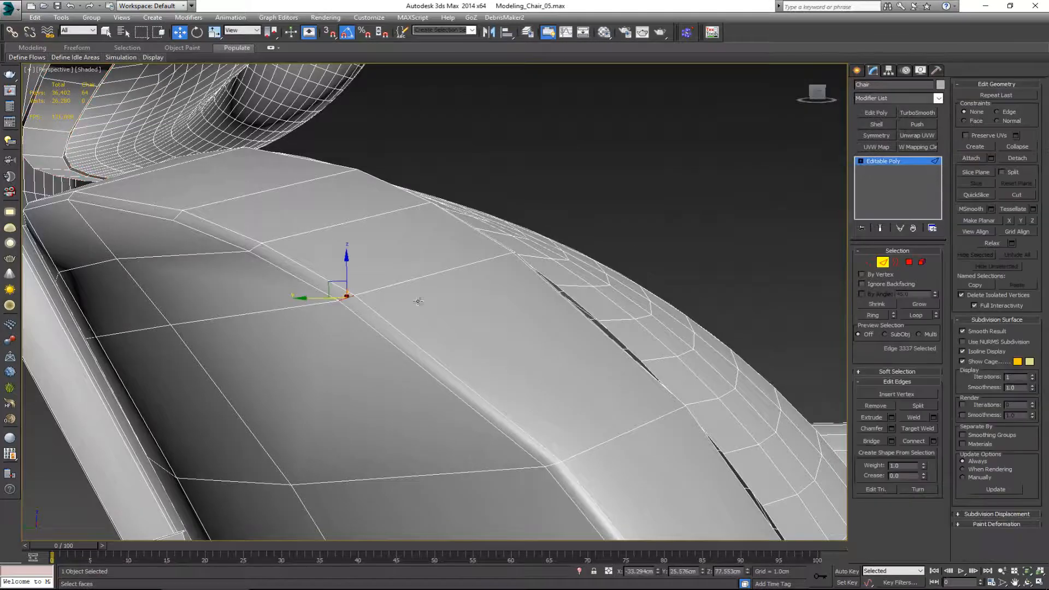
{"action": "middle_click_drag", "start_coordinate": [418, 299], "coordinate": [480, 320], "text": "alt"}
{"action": "left_click", "coordinate": [560, 270], "text": "ctrl"}
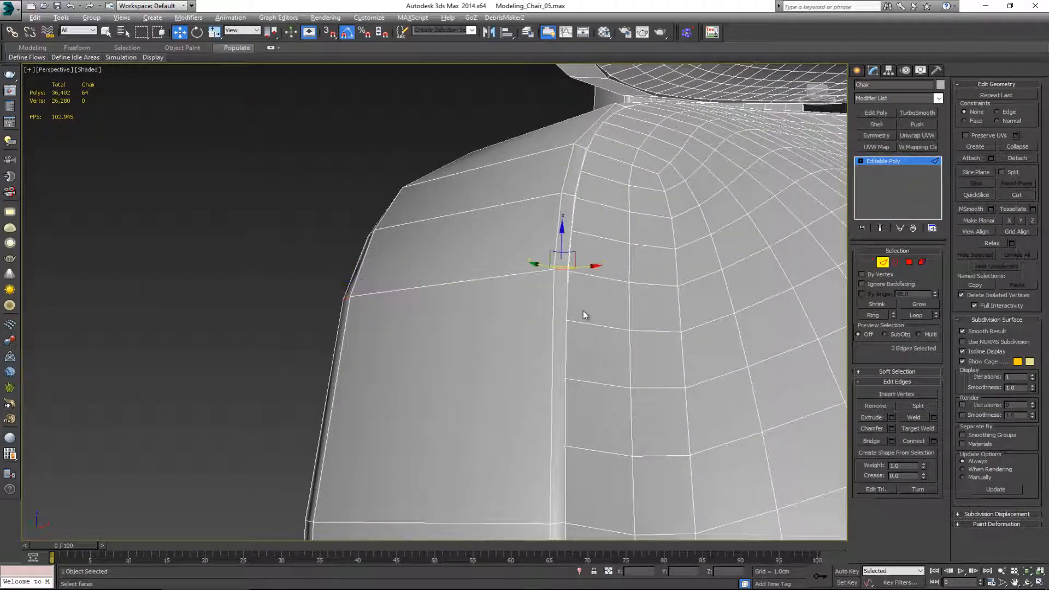
{"action": "left_click", "coordinate": [872, 315]}
{"action": "left_click", "coordinate": [908, 262], "text": "ctrl"}
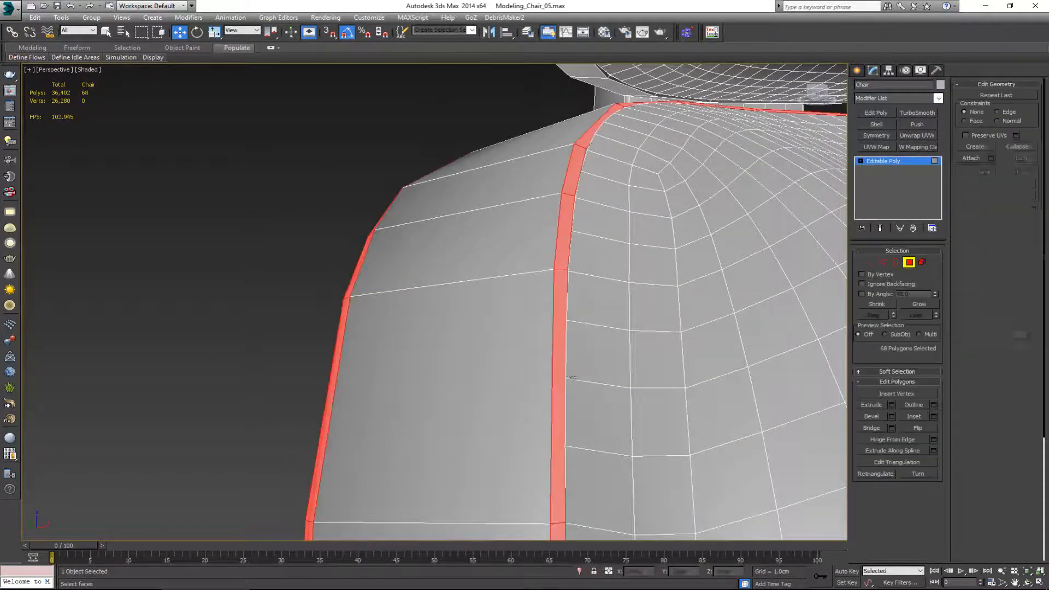
Step: Auto-smooth the backrest's selected rim polygons with a threshold of 180, leave polygon editing and deselect the chair
{"action": "scroll", "coordinate": [537, 339], "scroll_direction": "down", "scroll_amount": 5}
{"action": "middle_click_drag", "start_coordinate": [537, 350], "coordinate": [507, 277]}
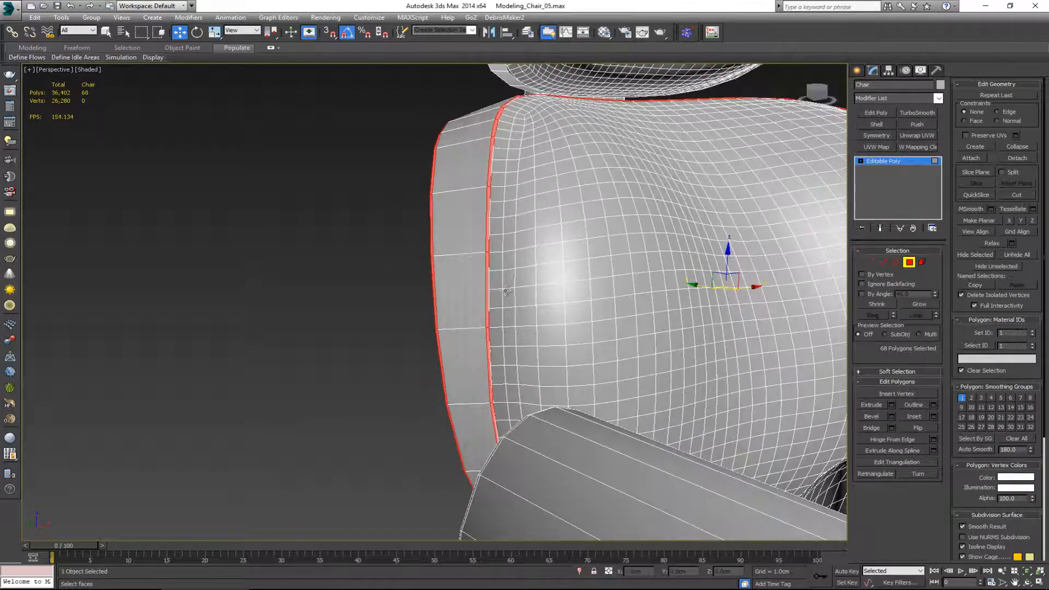
{"action": "left_click", "coordinate": [909, 262]}
{"action": "key", "text": "F4"}
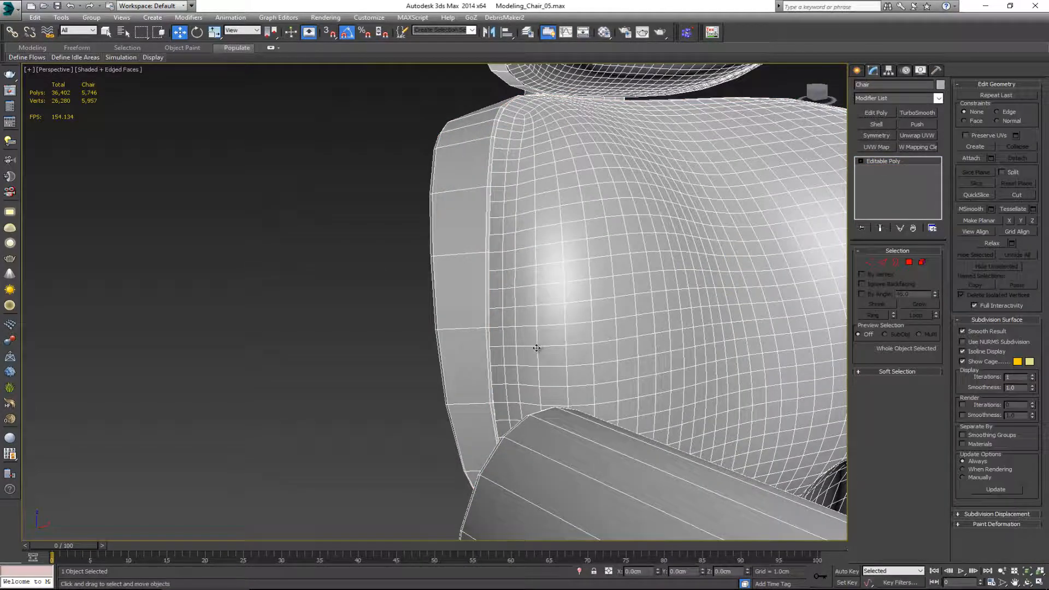
{"action": "middle_click_drag", "start_coordinate": [537, 350], "coordinate": [482, 266]}
{"action": "left_click", "coordinate": [261, 345]}
{"action": "key", "text": "F4"}
Step: Select the rings of short bevel edges around the seat shell's upper and lower rims and convert them to polygons
{"action": "scroll", "coordinate": [410, 385], "scroll_direction": "down", "scroll_amount": 4}
{"action": "middle_click_drag", "start_coordinate": [410, 386], "coordinate": [439, 308]}
{"action": "left_click", "coordinate": [618, 362]}
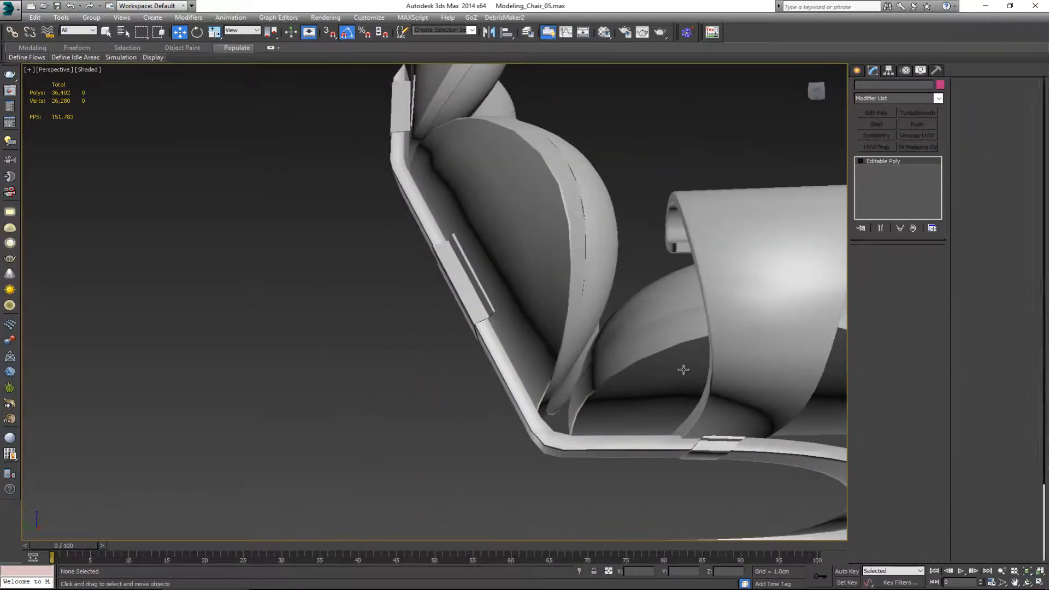
{"action": "key", "text": "F4"}
{"action": "middle_click_drag", "start_coordinate": [684, 368], "coordinate": [586, 377], "text": "alt"}
{"action": "scroll", "coordinate": [587, 377], "scroll_direction": "up", "scroll_amount": 2}
{"action": "key", "text": "2"}
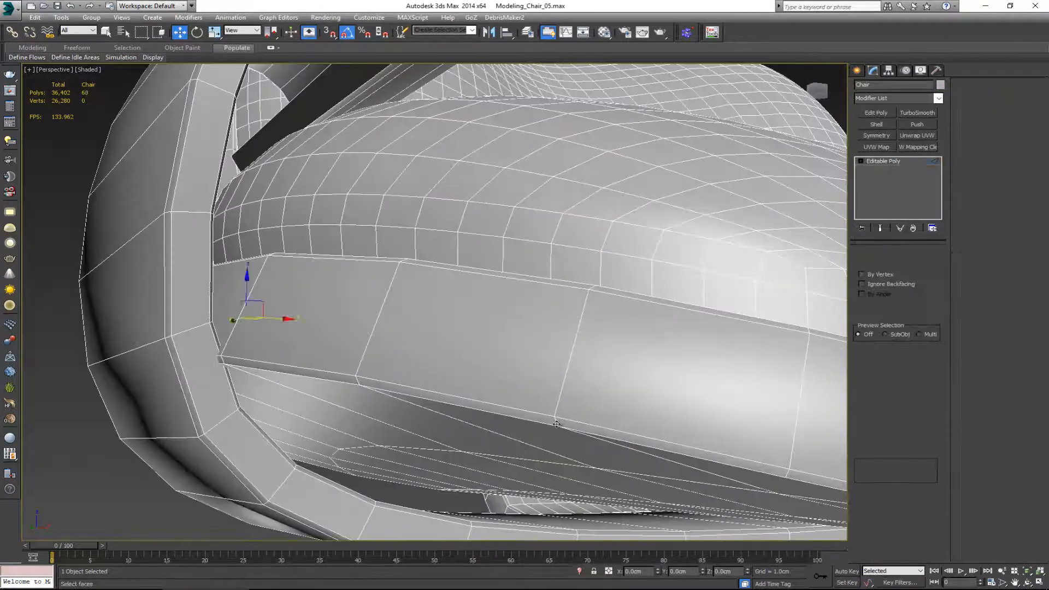
{"action": "left_click", "coordinate": [552, 377]}
{"action": "scroll", "coordinate": [553, 416], "scroll_direction": "up", "scroll_amount": 3}
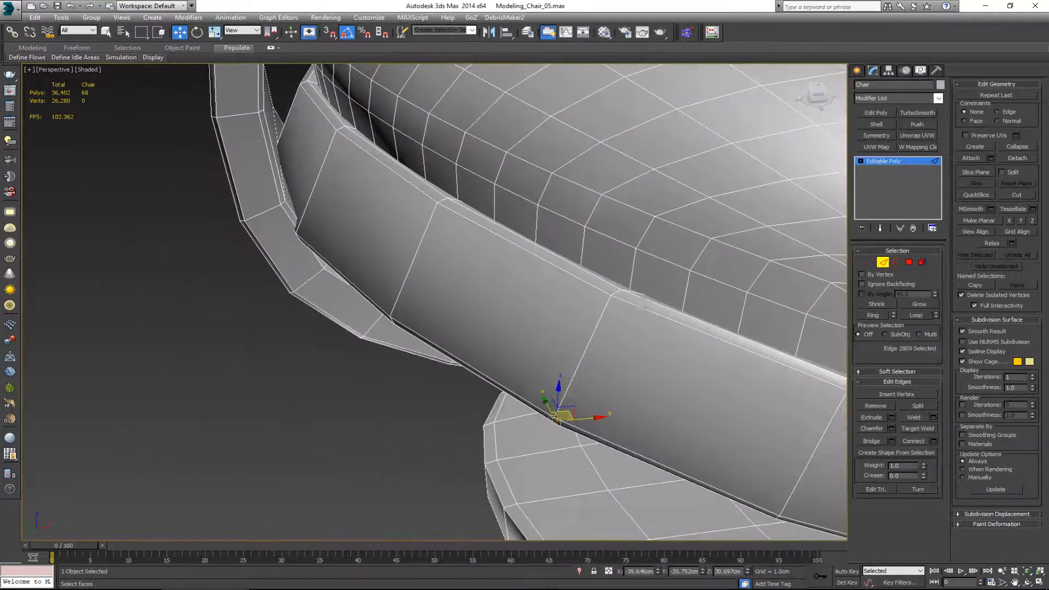
{"action": "left_click", "coordinate": [616, 293], "text": "ctrl"}
{"action": "key", "text": "alt+r"}
{"action": "left_click", "coordinate": [907, 264], "text": "ctrl"}
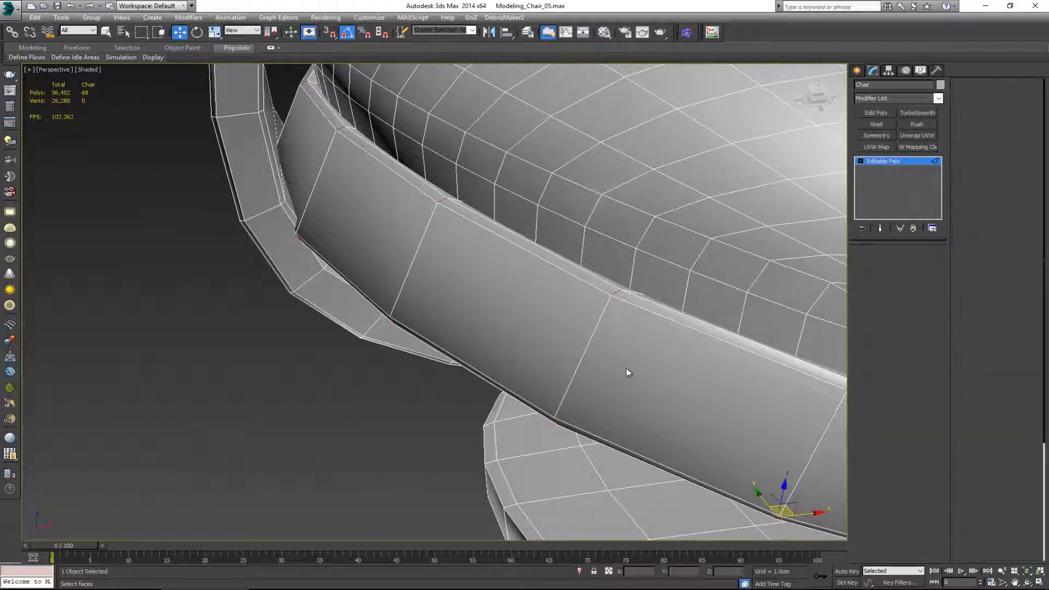
Step: Auto-smooth the seat shell's selected rim polygons with a threshold of 180, leave polygon editing and deselect the chair
{"action": "scroll", "coordinate": [468, 344], "scroll_direction": "down", "scroll_amount": 5}
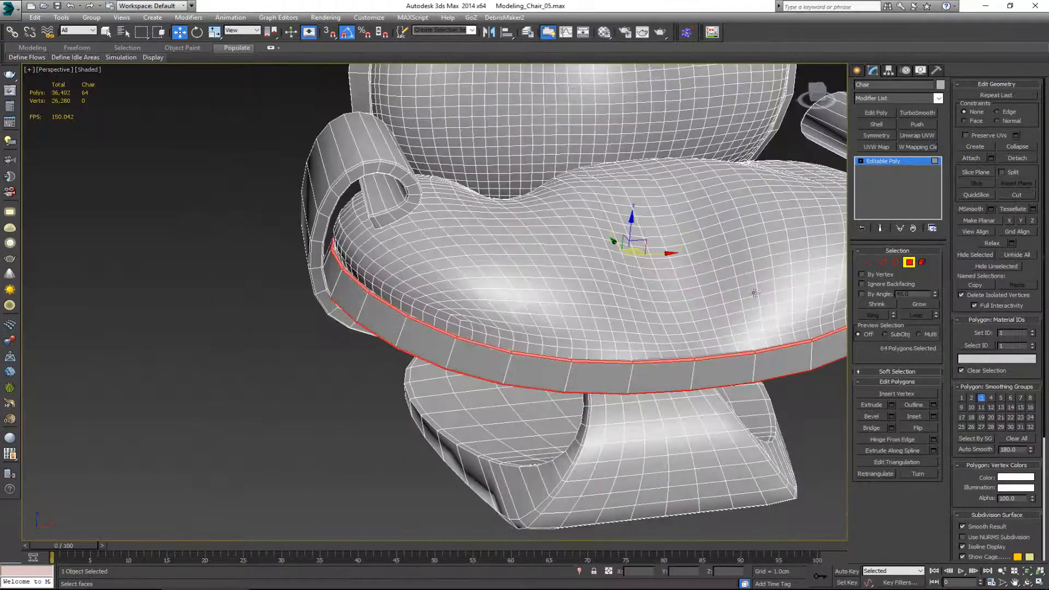
{"action": "left_click", "coordinate": [908, 263]}
{"action": "middle_click_drag", "start_coordinate": [607, 321], "coordinate": [355, 329]}
{"action": "left_click", "coordinate": [615, 434]}
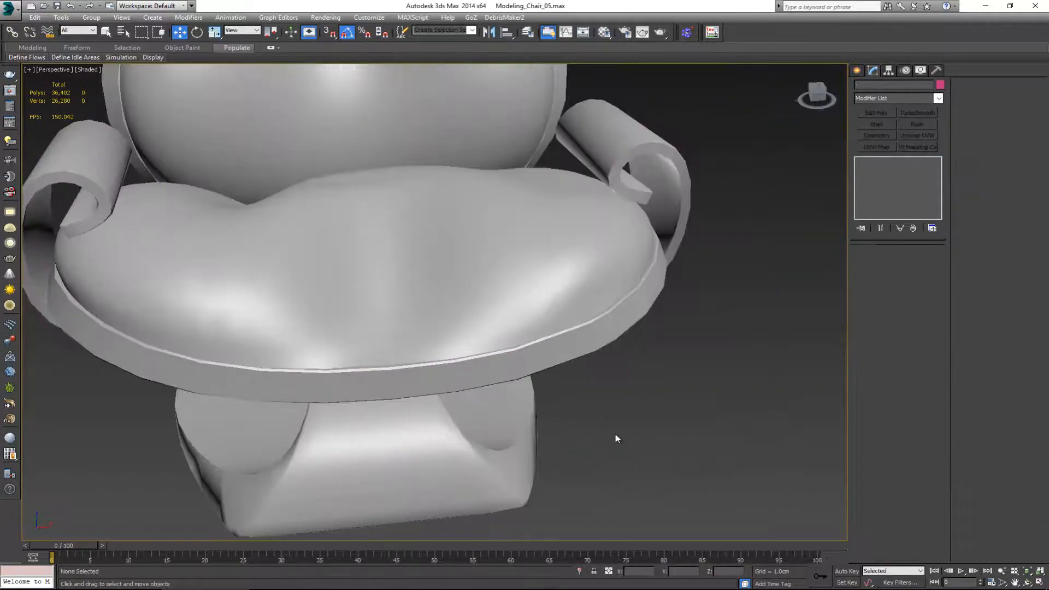
Step: Select the ring of short vertical edges around the chair base's outer side and convert it to polygons
{"action": "middle_click_drag", "start_coordinate": [569, 434], "coordinate": [600, 380], "text": "alt"}
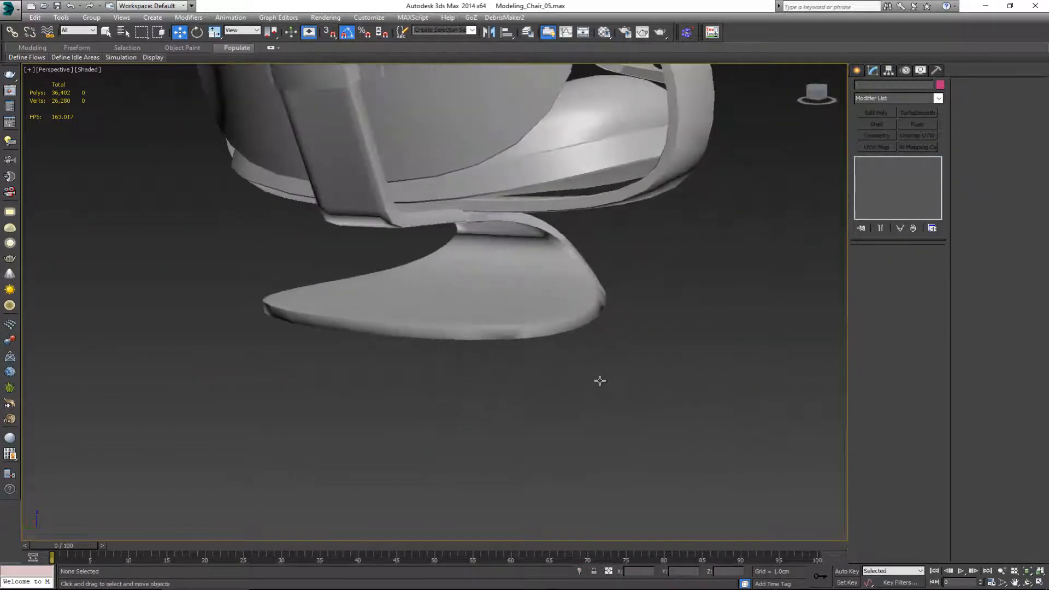
{"action": "left_click", "coordinate": [528, 328]}
{"action": "scroll", "coordinate": [491, 351], "scroll_direction": "up", "scroll_amount": 4}
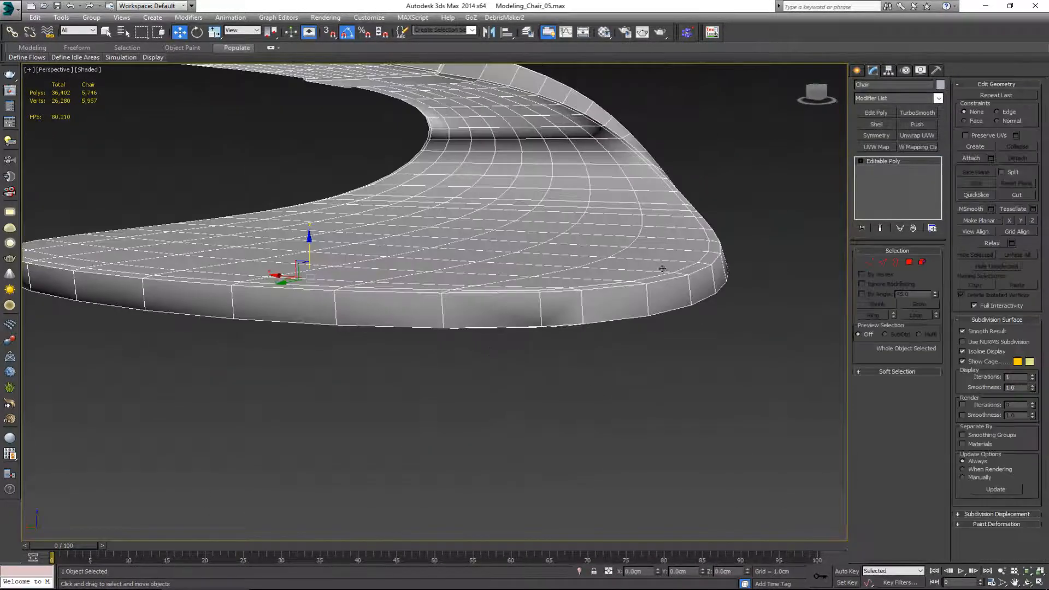
{"action": "key", "text": "2"}
{"action": "left_click", "coordinate": [583, 312]}
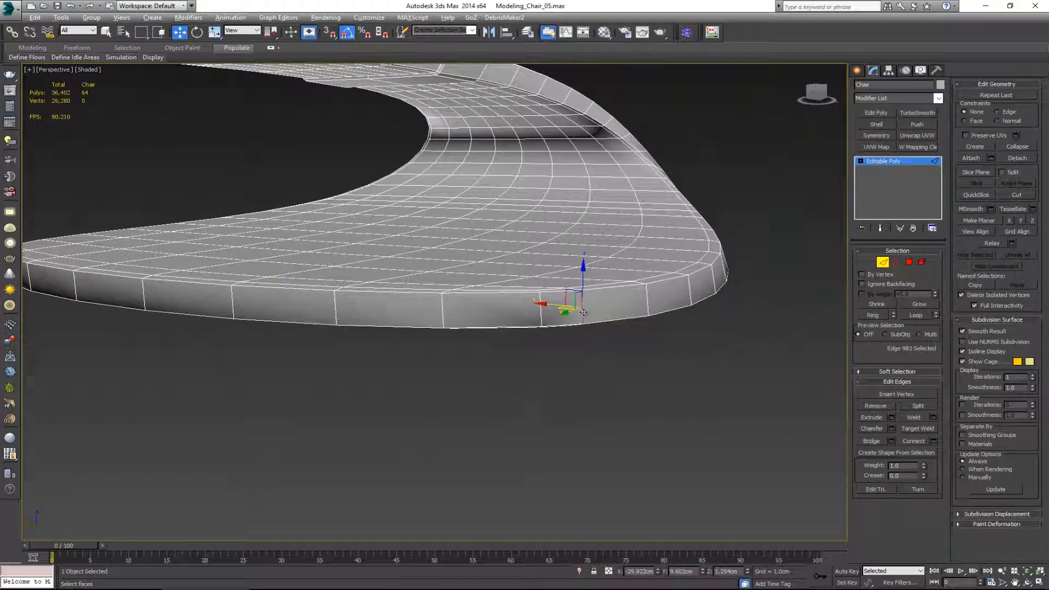
{"action": "key", "text": "alt+r"}
{"action": "left_click", "coordinate": [910, 263], "text": "ctrl"}
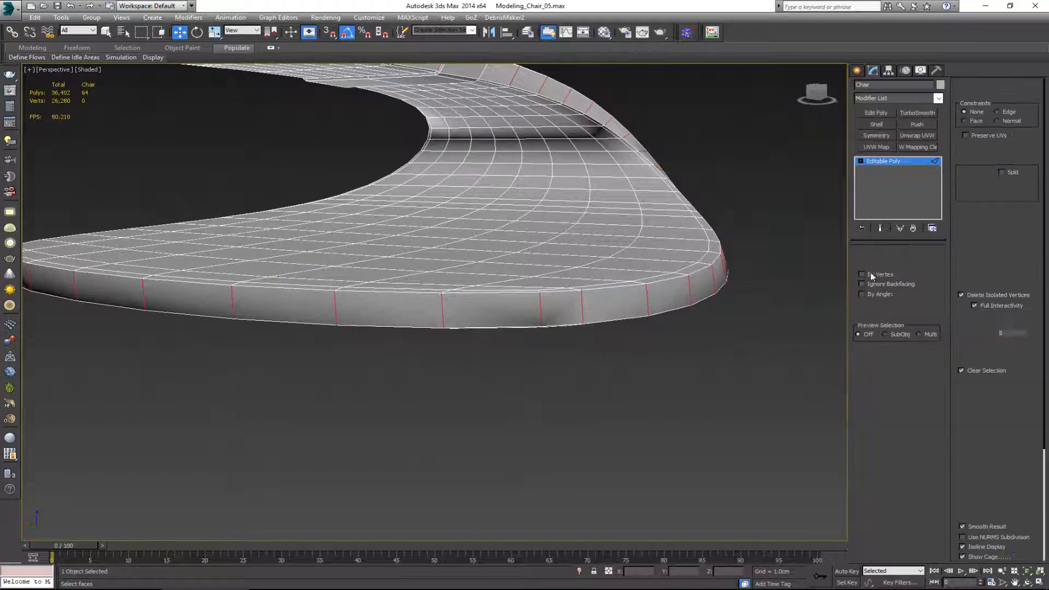
Step: Auto-smooth the base's selected side polygons with a threshold of 180, leave polygon editing and deselect the chair
{"action": "middle_click_drag", "start_coordinate": [538, 221], "coordinate": [585, 274]}
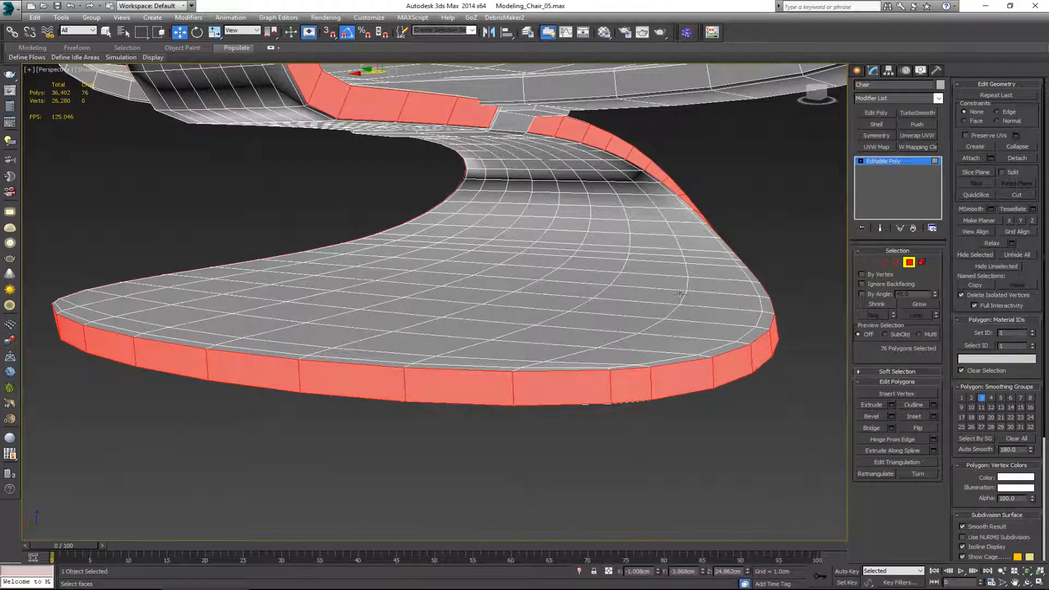
{"action": "left_click", "coordinate": [910, 263]}
{"action": "left_click", "coordinate": [760, 211]}
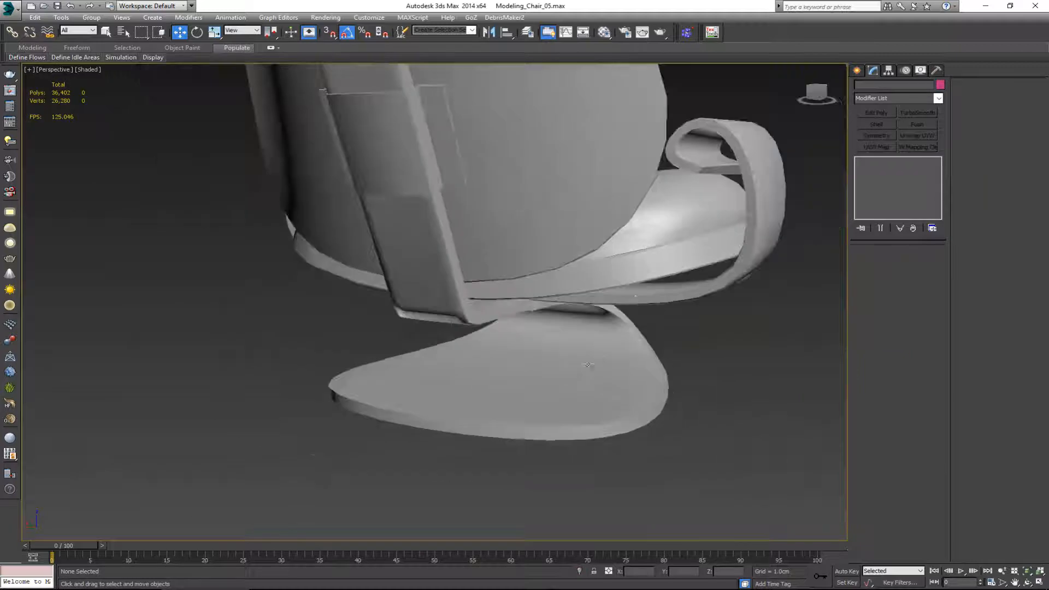
Step: Select the whole chair and start exporting it to the Exports folder in Autodesk (*.FBX) format
{"action": "middle_click_drag", "start_coordinate": [587, 364], "coordinate": [492, 312], "text": "alt"}
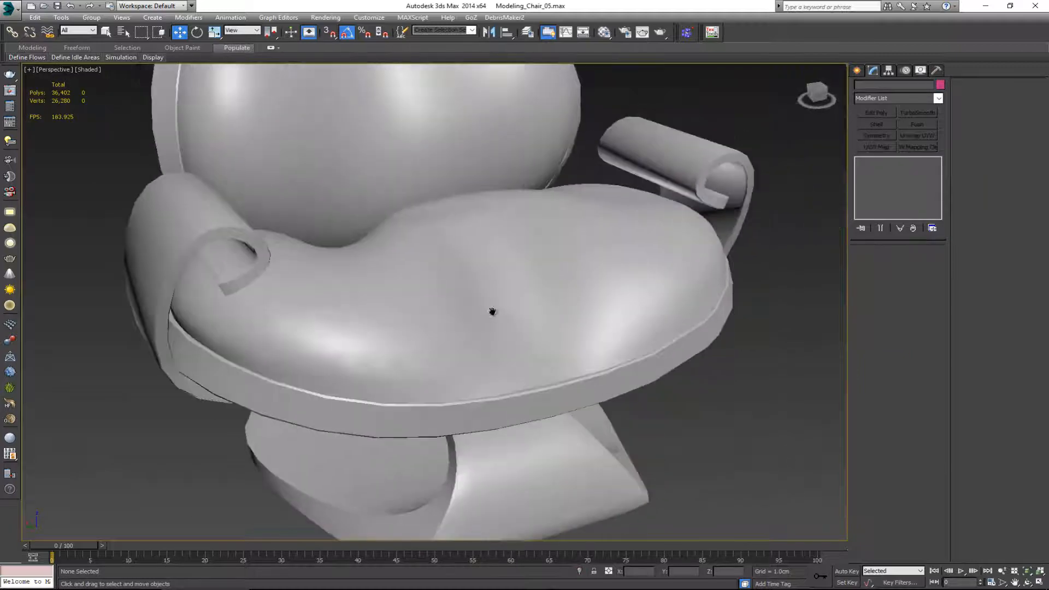
{"action": "scroll", "coordinate": [491, 311], "scroll_direction": "down", "scroll_amount": 5}
{"action": "mouse_move", "coordinate": [529, 352]}
{"action": "middle_mouse_down", "text": "alt"}
{"action": "mouse_move", "coordinate": [539, 333]}
{"action": "mouse_move", "coordinate": [516, 336]}
{"action": "middle_mouse_up", "text": "alt"}
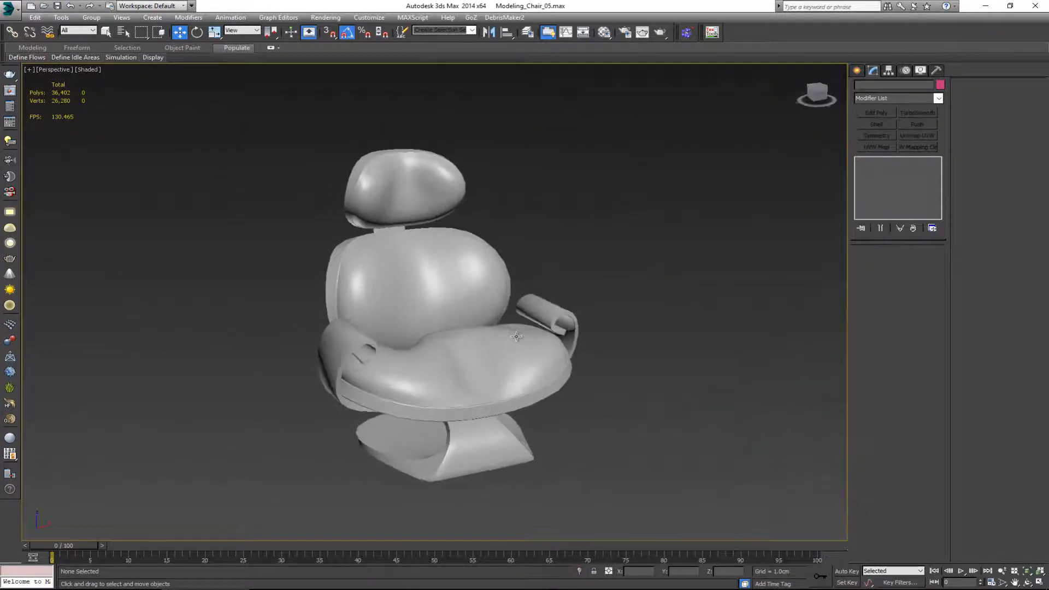
{"action": "left_click_drag", "start_coordinate": [479, 342], "coordinate": [651, 495]}
{"action": "left_click", "coordinate": [16, 12]}
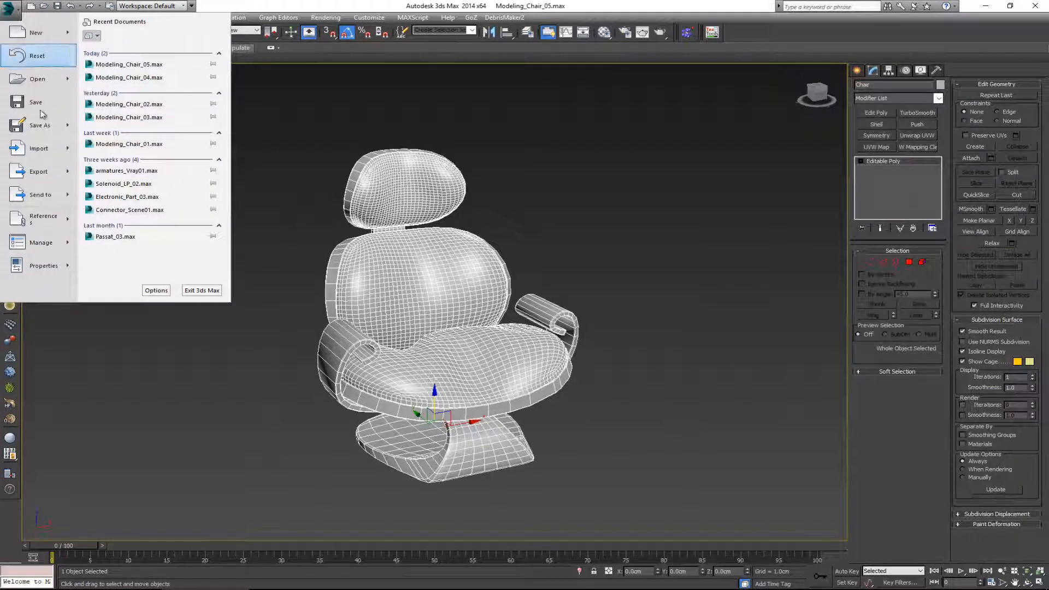
{"action": "mouse_move", "coordinate": [68, 176]}
{"action": "left_click", "coordinate": [117, 51]}
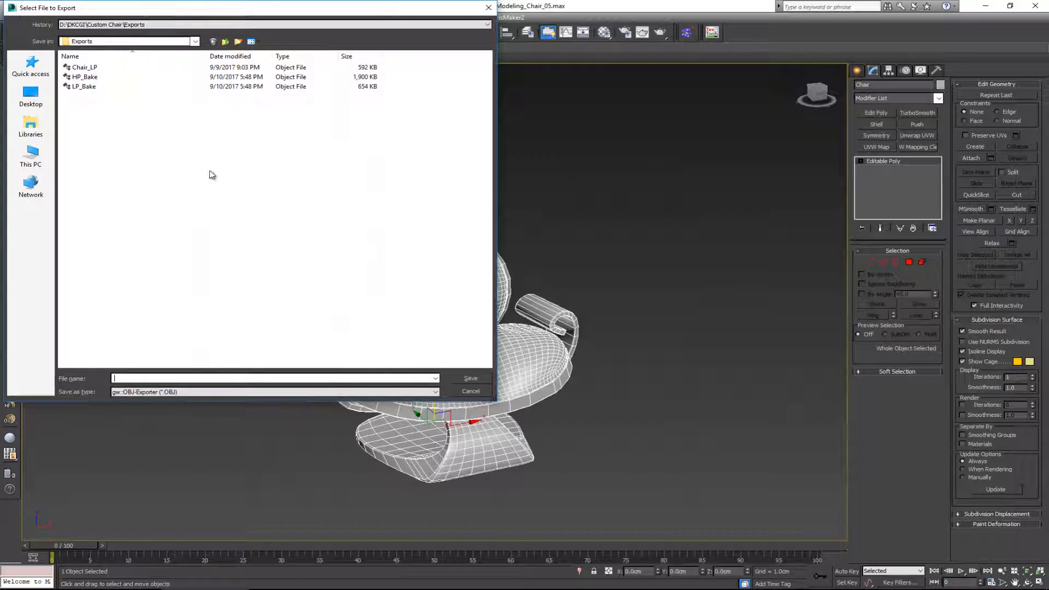
{"action": "left_click", "coordinate": [185, 392]}
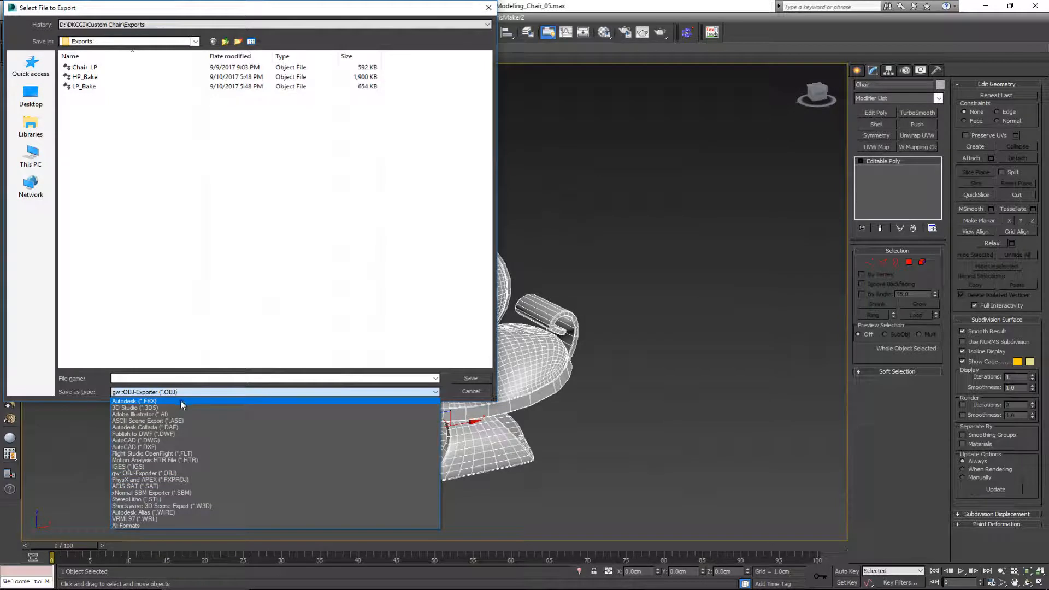
{"action": "left_click", "coordinate": [182, 402]}
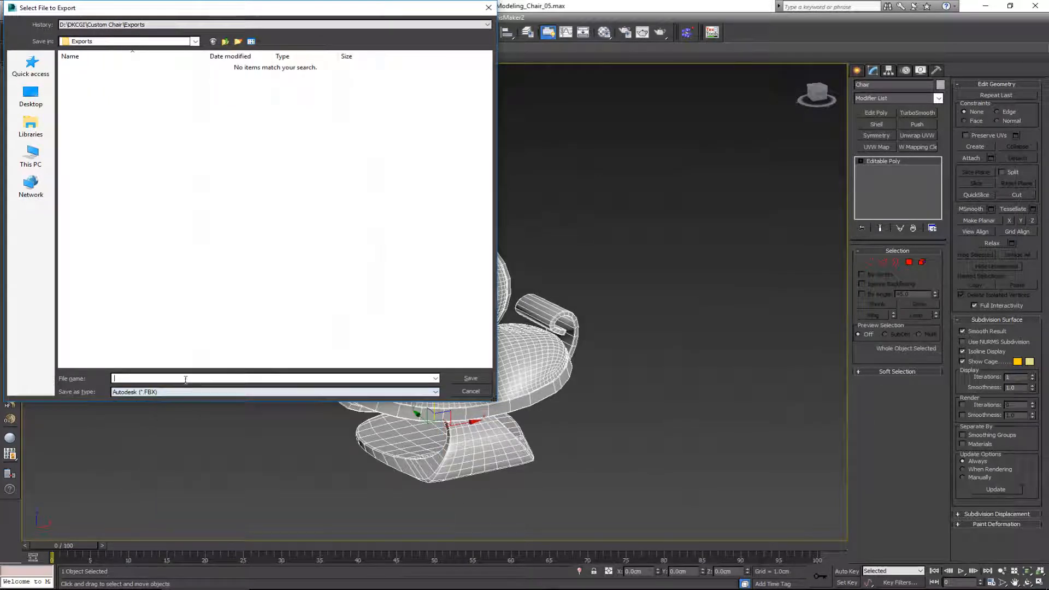
Step: Name the export file Chair_Singular and export it with the current FBX settings
{"action": "type", "text": "Chair_"}
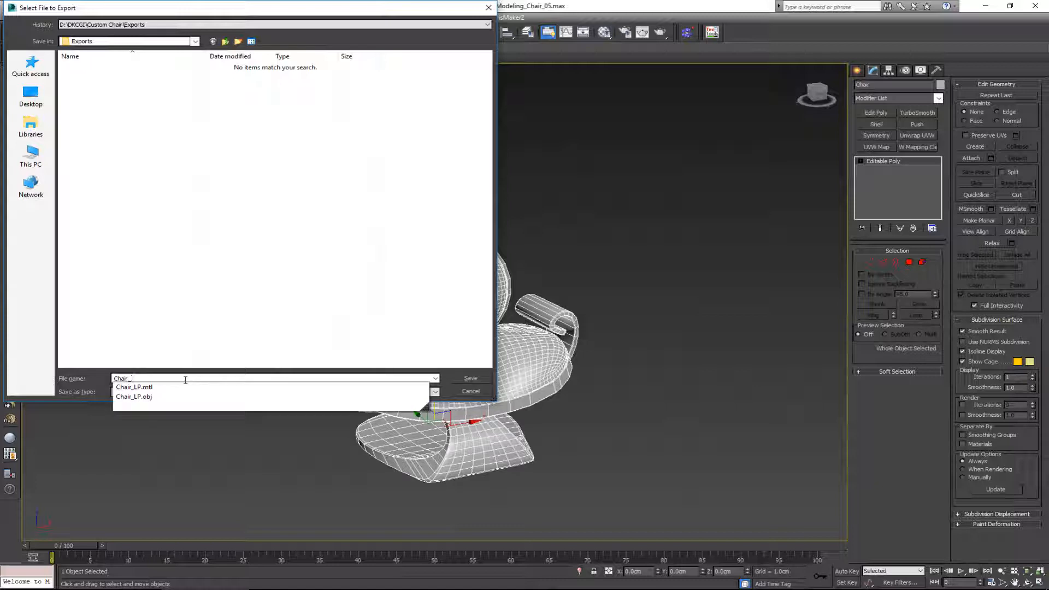
{"action": "type", "text": "Sin"}
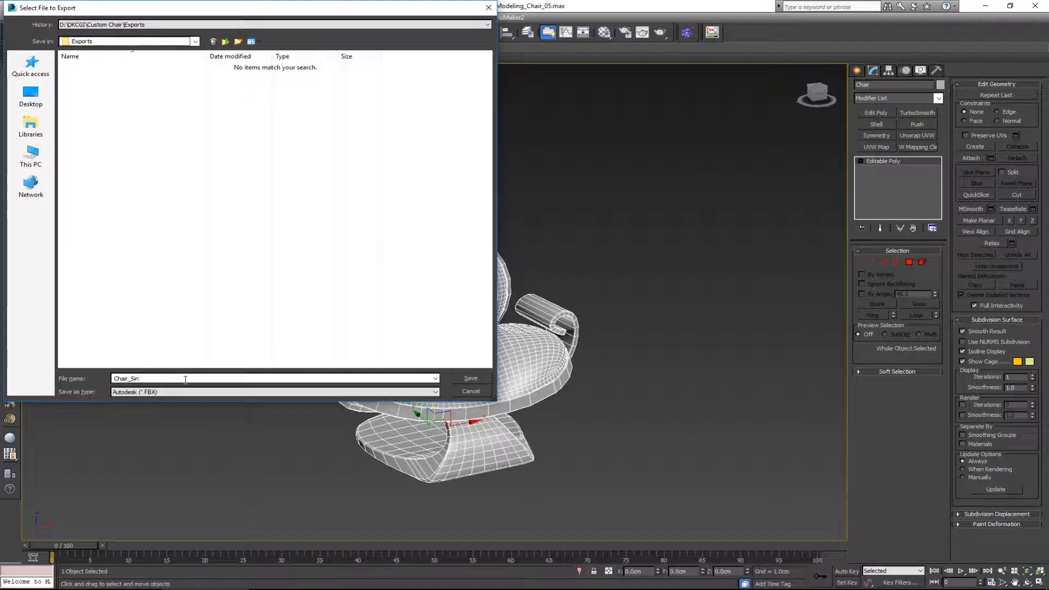
{"action": "type", "text": "gular"}
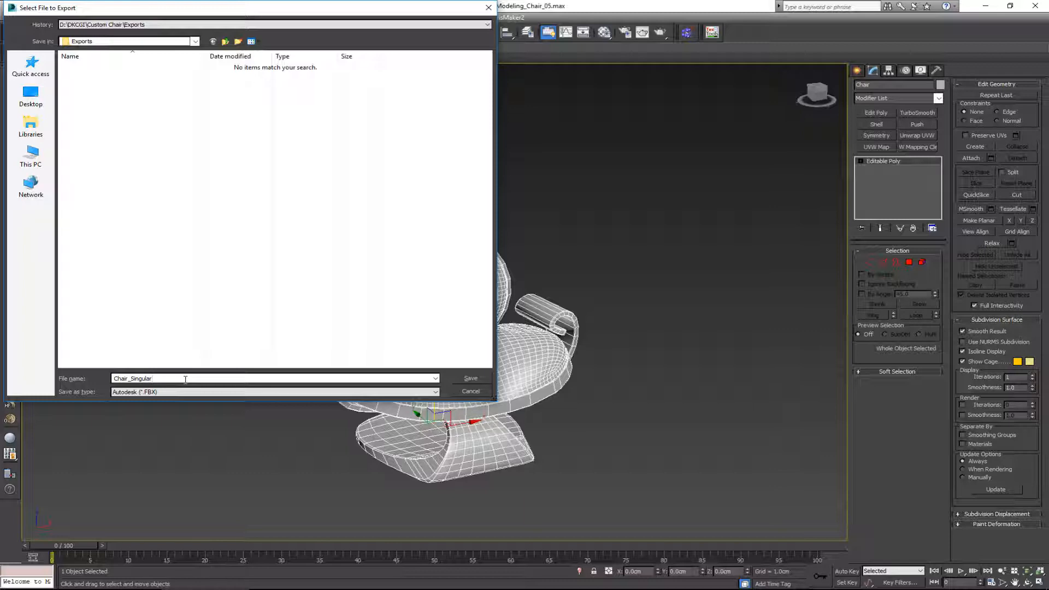
{"action": "left_click", "coordinate": [471, 379]}
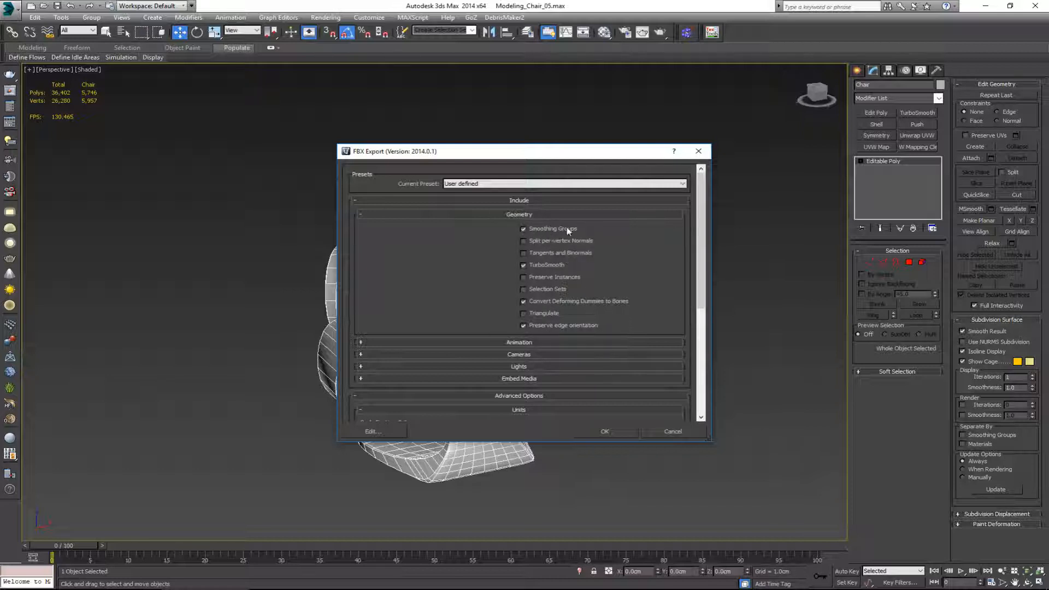
{"action": "left_click", "coordinate": [604, 431]}
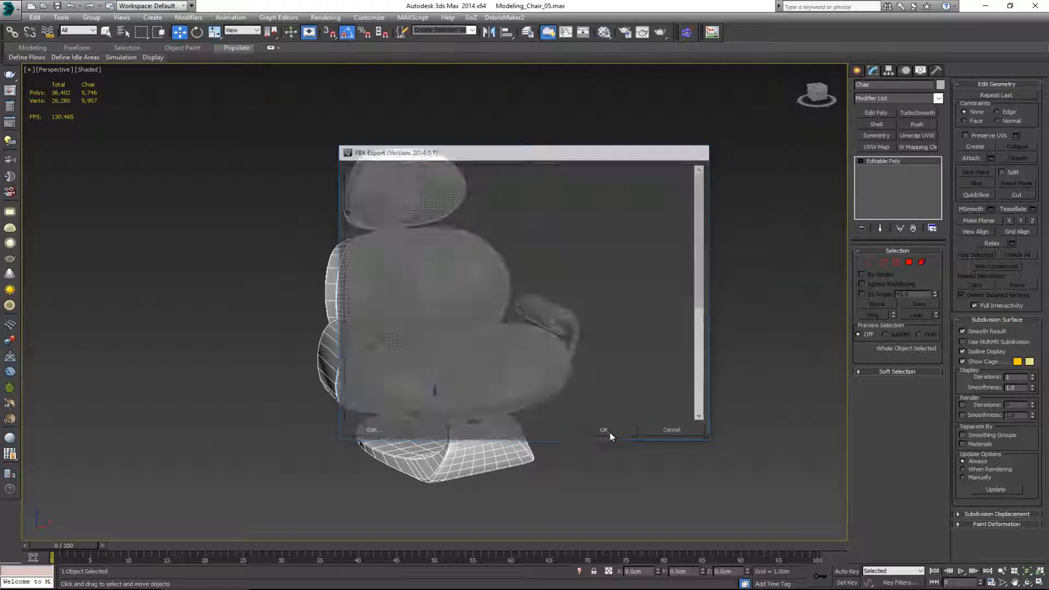
Step: Assign the Chair_Base multi/sub-object material to the selected chair
{"action": "key", "text": "q"}
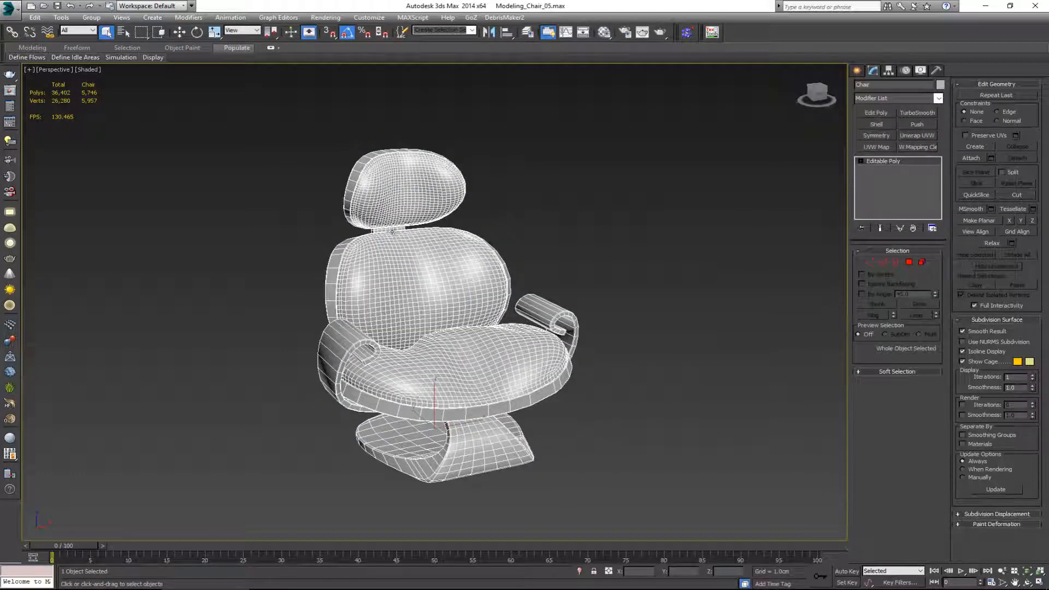
{"action": "middle_click_drag", "start_coordinate": [399, 359], "coordinate": [404, 355], "text": "alt"}
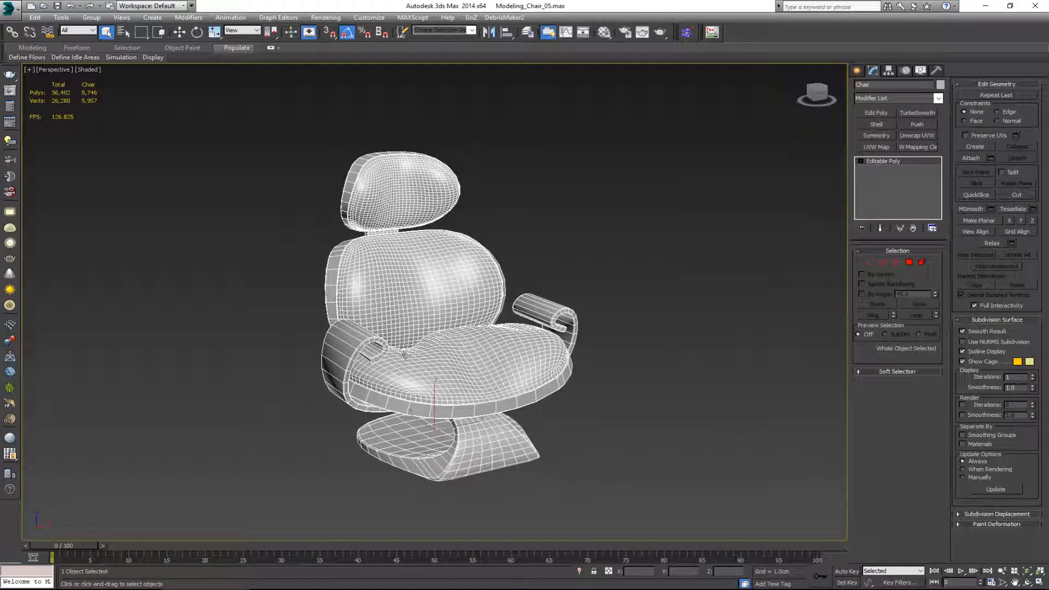
{"action": "key", "text": "m"}
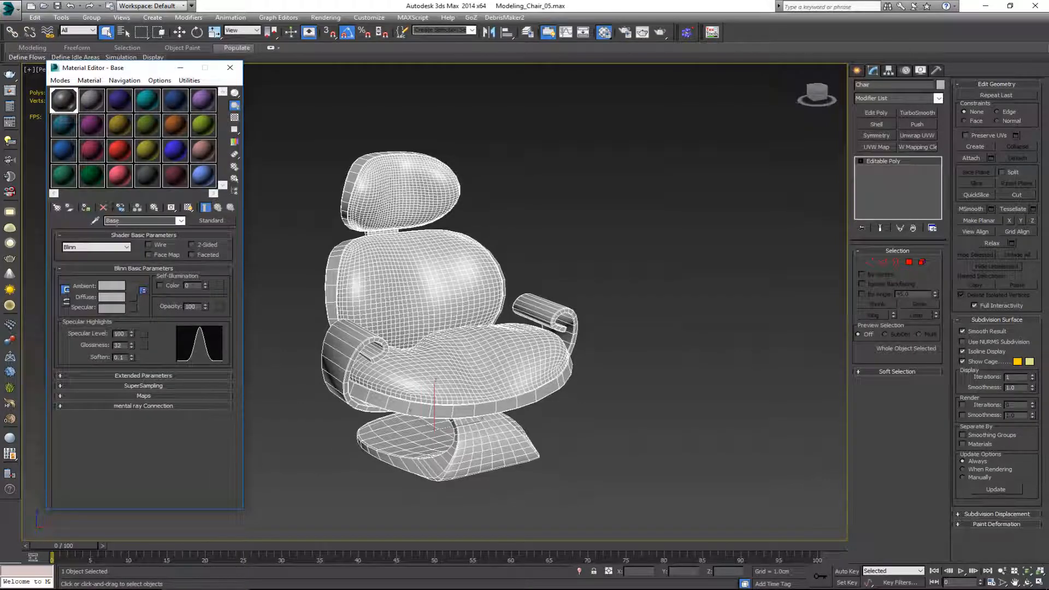
{"action": "left_click", "coordinate": [93, 100]}
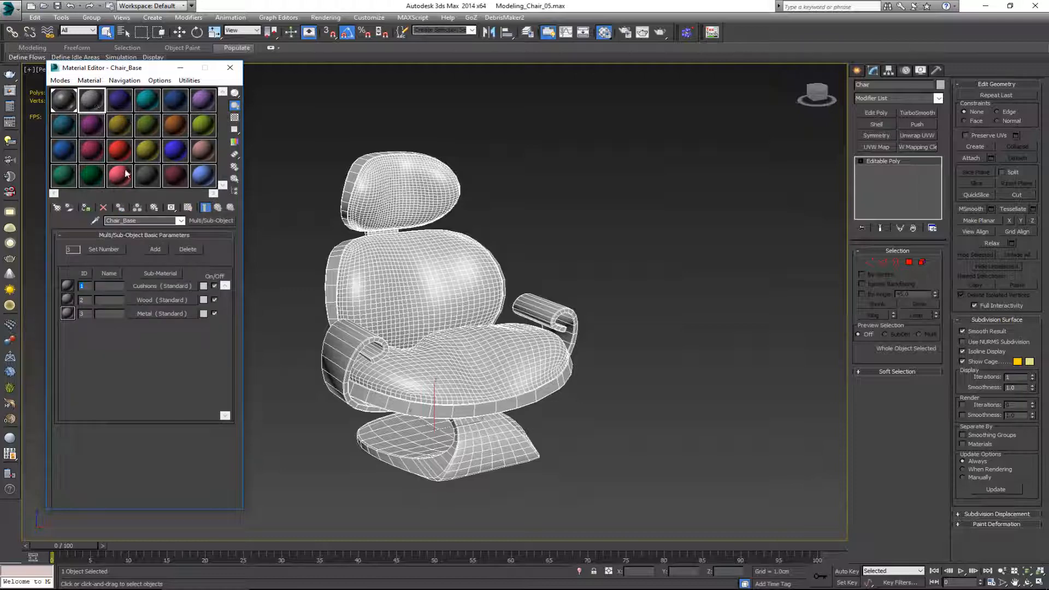
{"action": "left_click", "coordinate": [86, 208]}
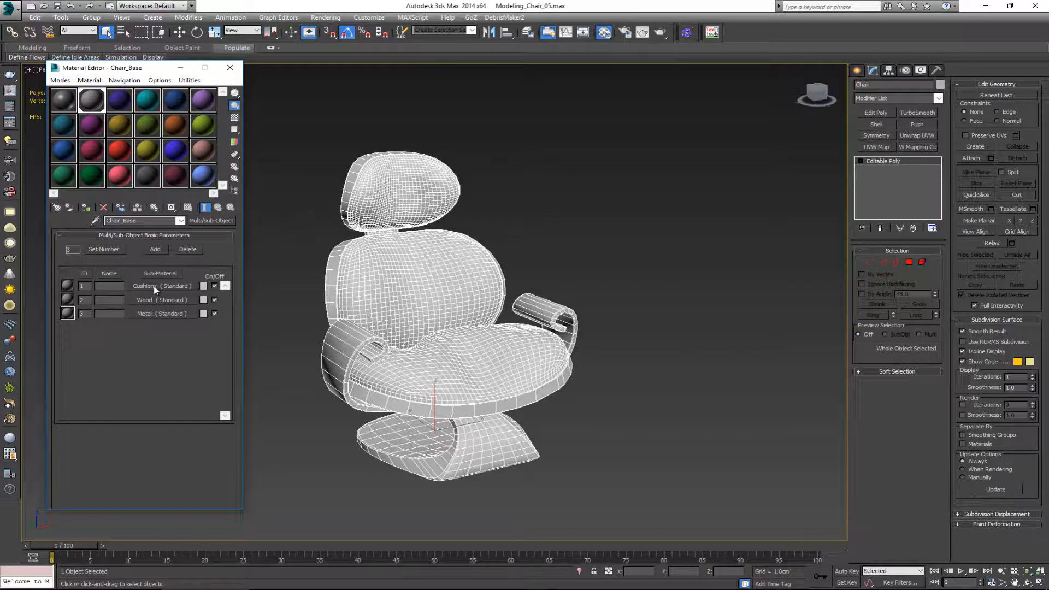
Step: Select the headrest, backrest and seat shells, the armrests and the base as elements and set their material ID to 2
{"action": "middle_click_drag", "start_coordinate": [392, 311], "coordinate": [423, 300], "text": "alt"}
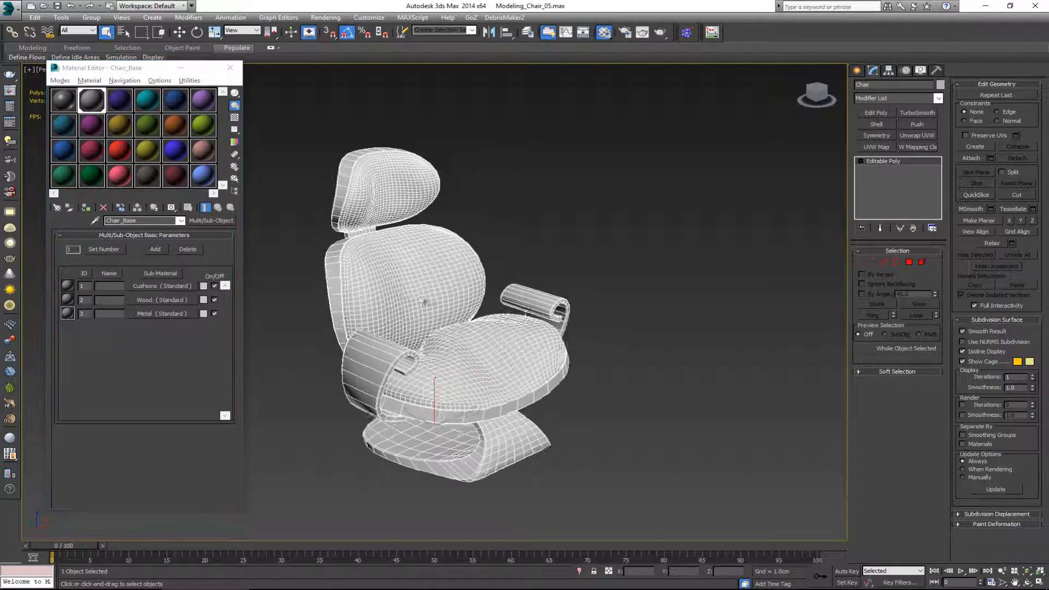
{"action": "left_click", "coordinate": [921, 262]}
{"action": "left_click", "coordinate": [341, 207]}
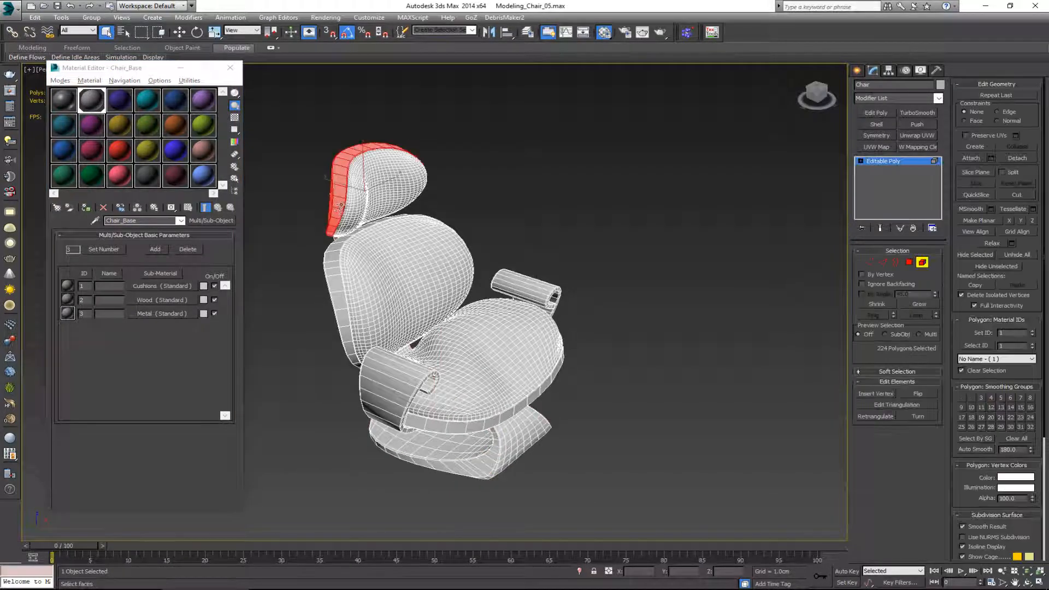
{"action": "left_click", "coordinate": [333, 280], "text": "ctrl"}
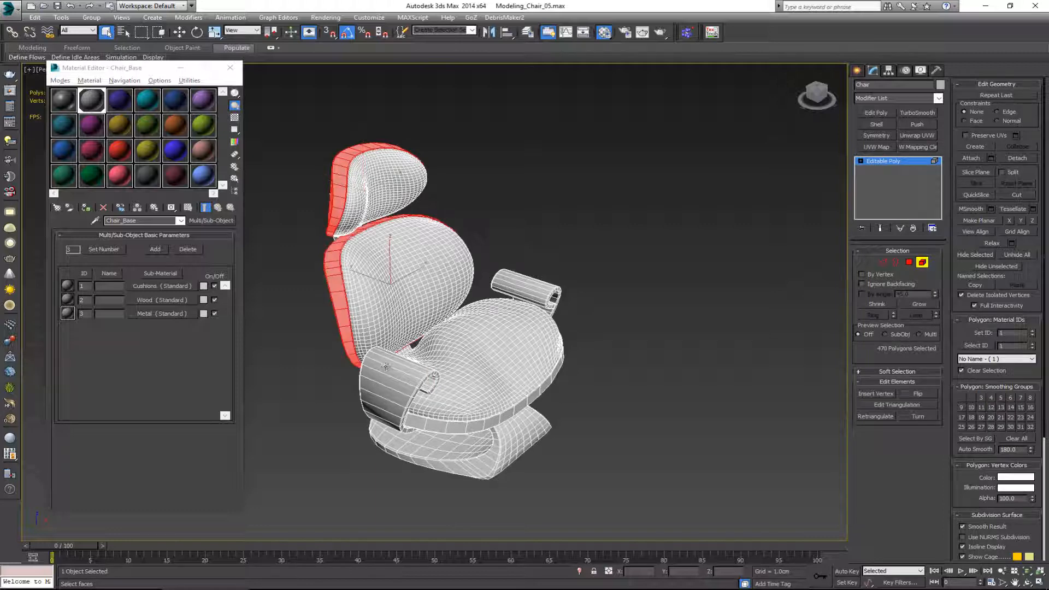
{"action": "left_click", "coordinate": [430, 425], "text": "ctrl"}
{"action": "left_click", "coordinate": [393, 407], "text": "ctrl"}
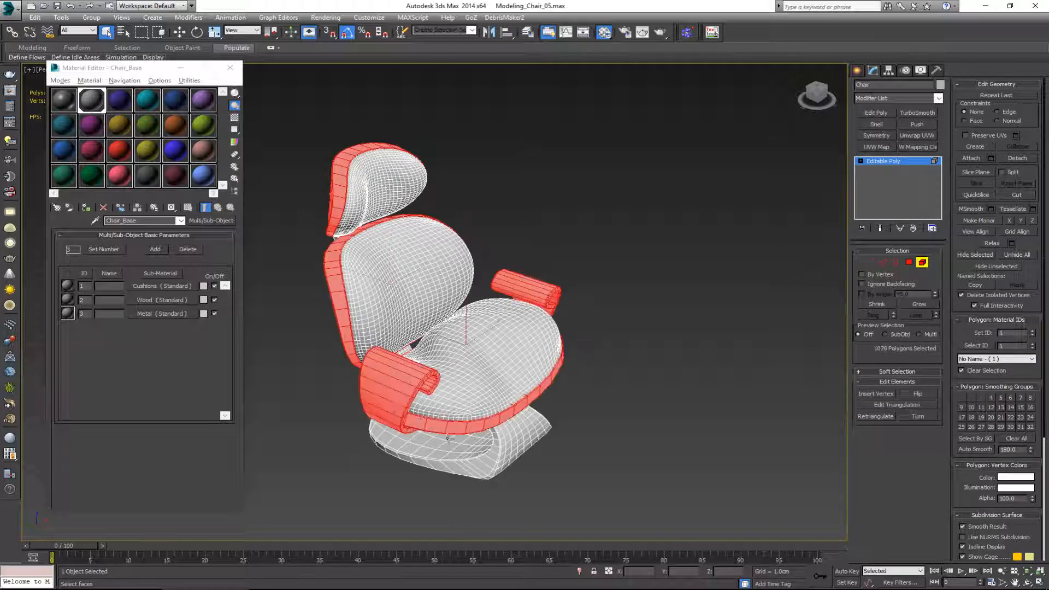
{"action": "left_click", "coordinate": [474, 447], "text": "ctrl"}
{"action": "mouse_move", "coordinate": [431, 360]}
{"action": "middle_mouse_down", "text": "alt"}
{"action": "mouse_move", "coordinate": [498, 334]}
{"action": "mouse_move", "coordinate": [429, 344]}
{"action": "middle_mouse_up", "text": "alt"}
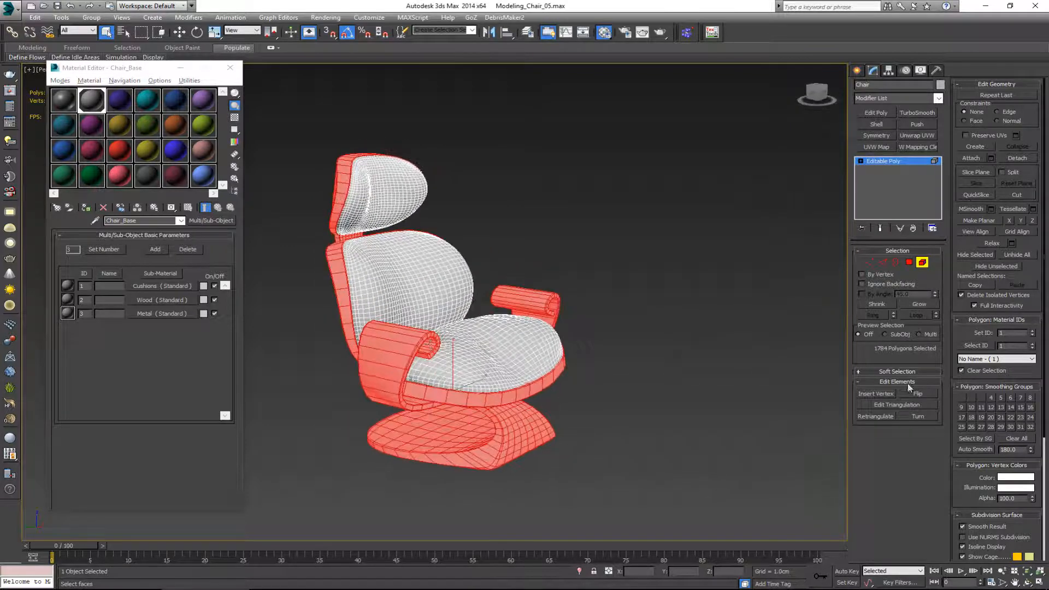
{"action": "double_click", "coordinate": [1014, 333]}
Step: Select the connector elements behind the headrest, behind the backrest and under the seat, and edit their material ID
{"action": "middle_click_drag", "start_coordinate": [330, 377], "coordinate": [386, 256], "text": "alt"}
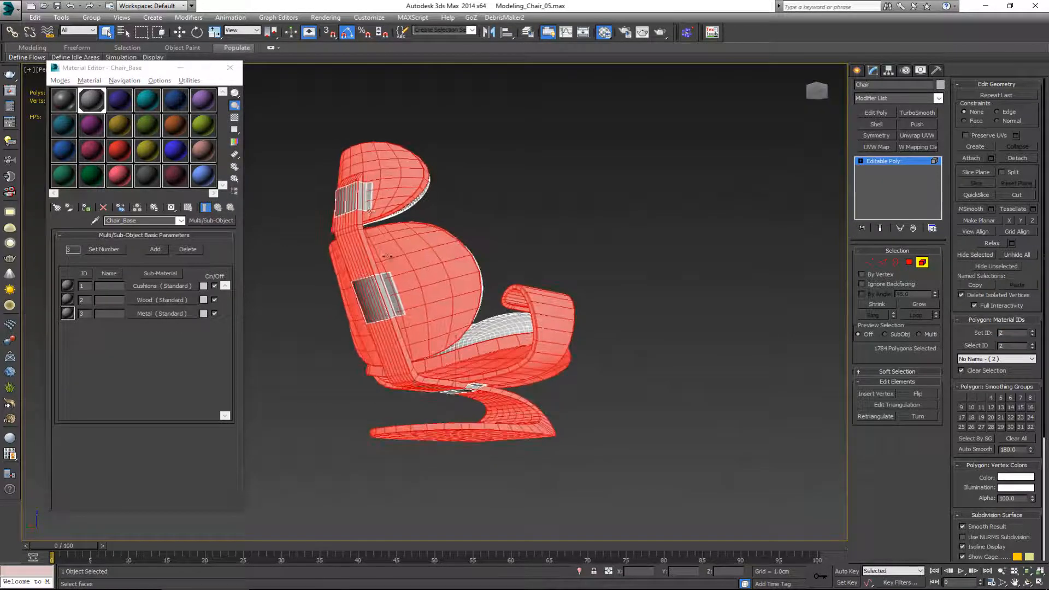
{"action": "left_click", "coordinate": [365, 205]}
{"action": "left_click", "coordinate": [387, 306], "text": "ctrl"}
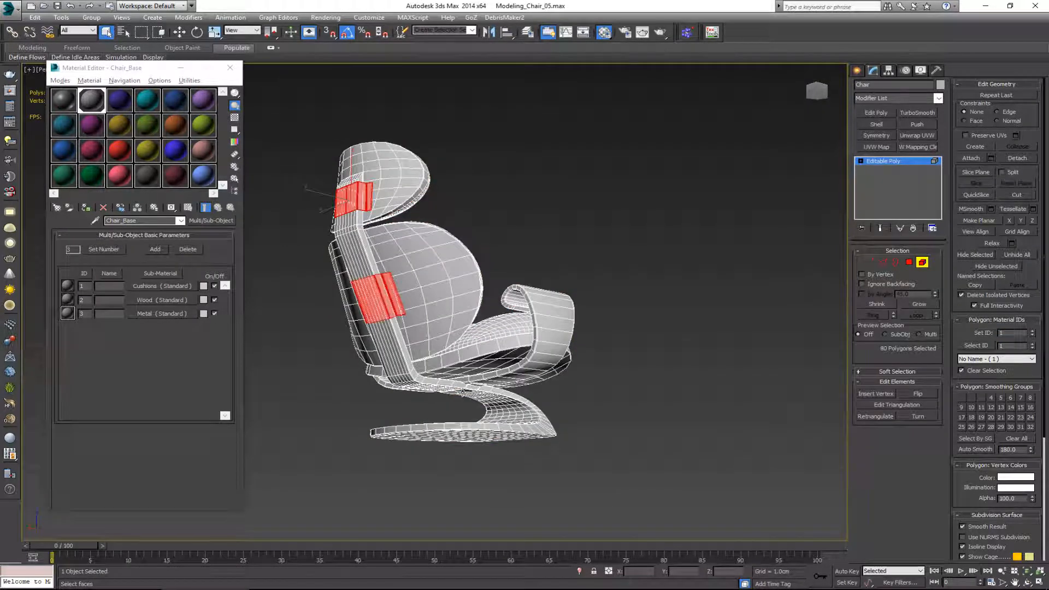
{"action": "middle_click_drag", "start_coordinate": [466, 389], "coordinate": [484, 361], "text": "alt"}
{"action": "left_click", "coordinate": [496, 384], "text": "ctrl"}
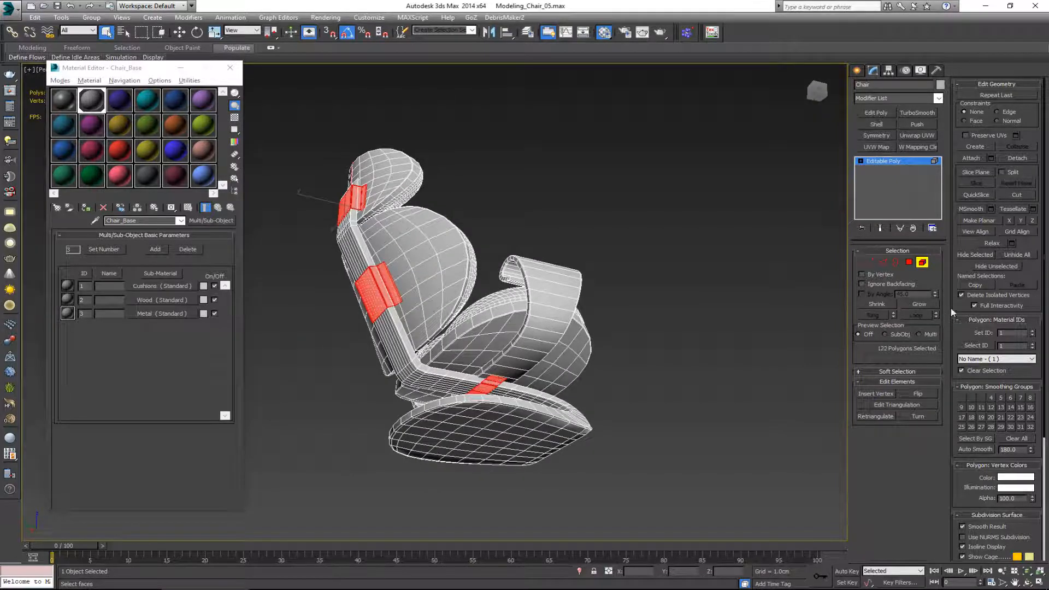
{"action": "double_click", "coordinate": [1012, 345]}
{"action": "left_click", "coordinate": [922, 262]}
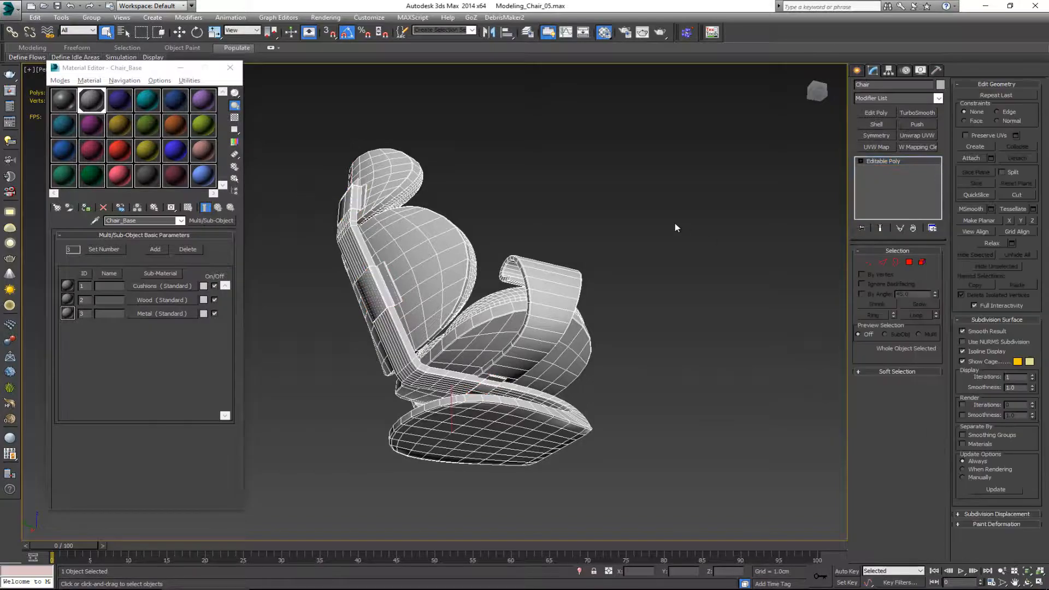
Step: Close the Material Editor and start another export of the whole chair to the Exports folder
{"action": "middle_click_drag", "start_coordinate": [674, 223], "coordinate": [530, 277], "text": "alt"}
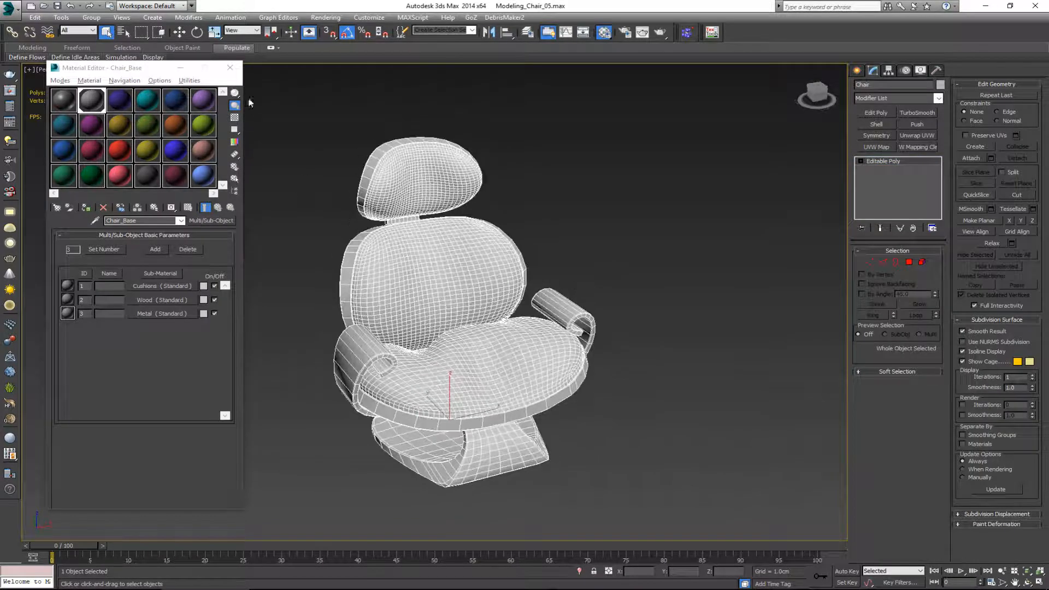
{"action": "left_click", "coordinate": [230, 68]}
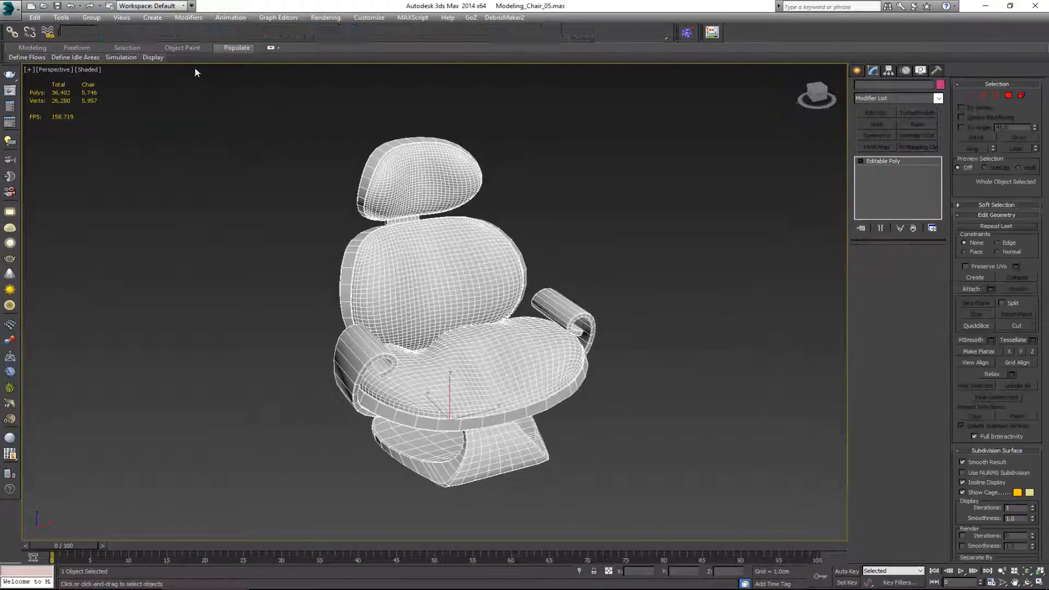
{"action": "left_click", "coordinate": [14, 20]}
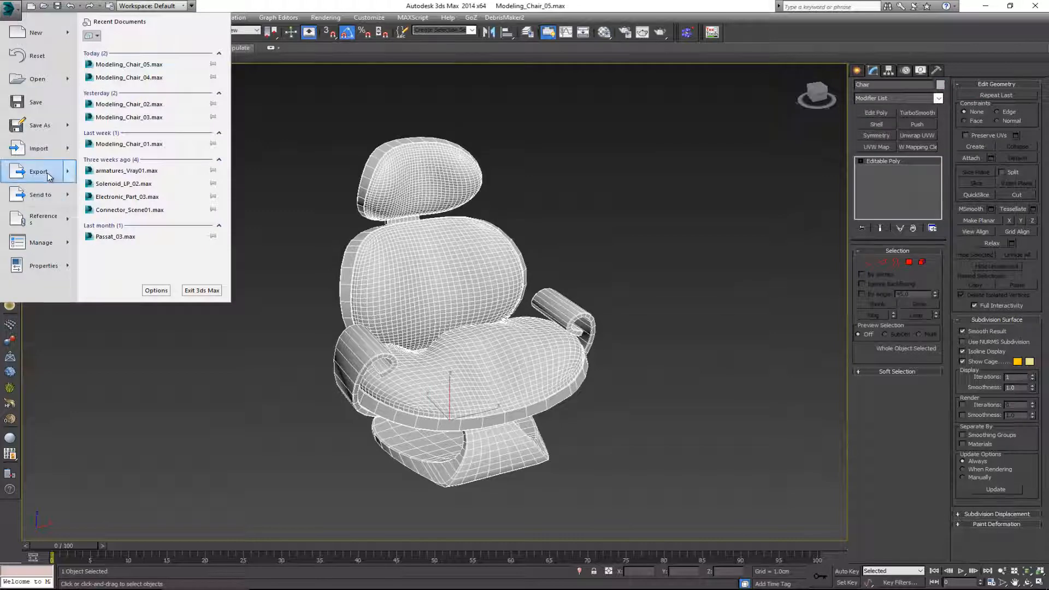
{"action": "mouse_move", "coordinate": [78, 177]}
{"action": "left_click", "coordinate": [165, 60]}
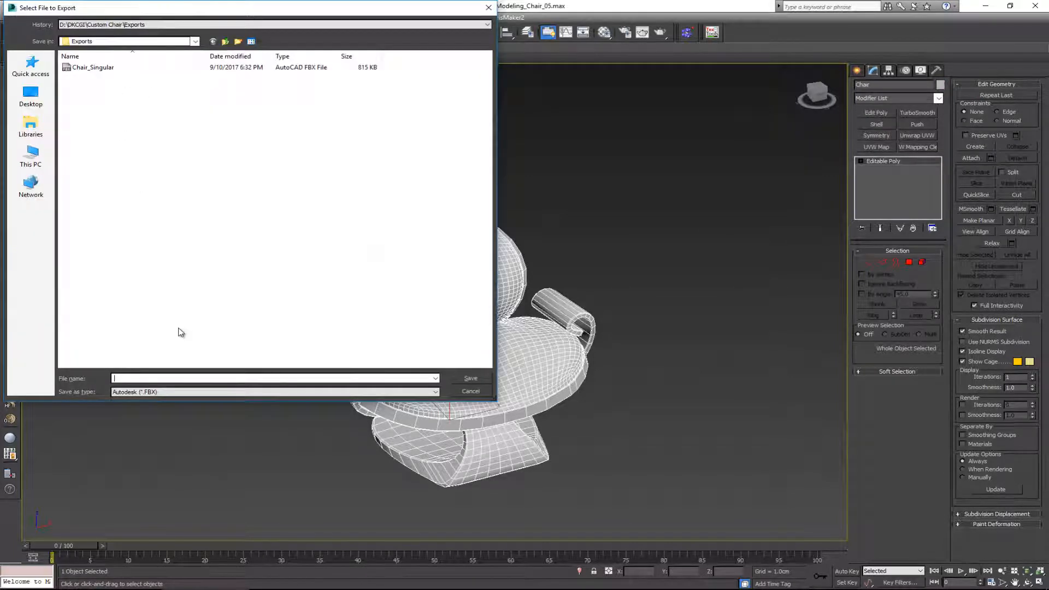
Step: Name the export file Chair_Multiples and export it as FBX with the current settings
{"action": "type", "text": "Chair_"}
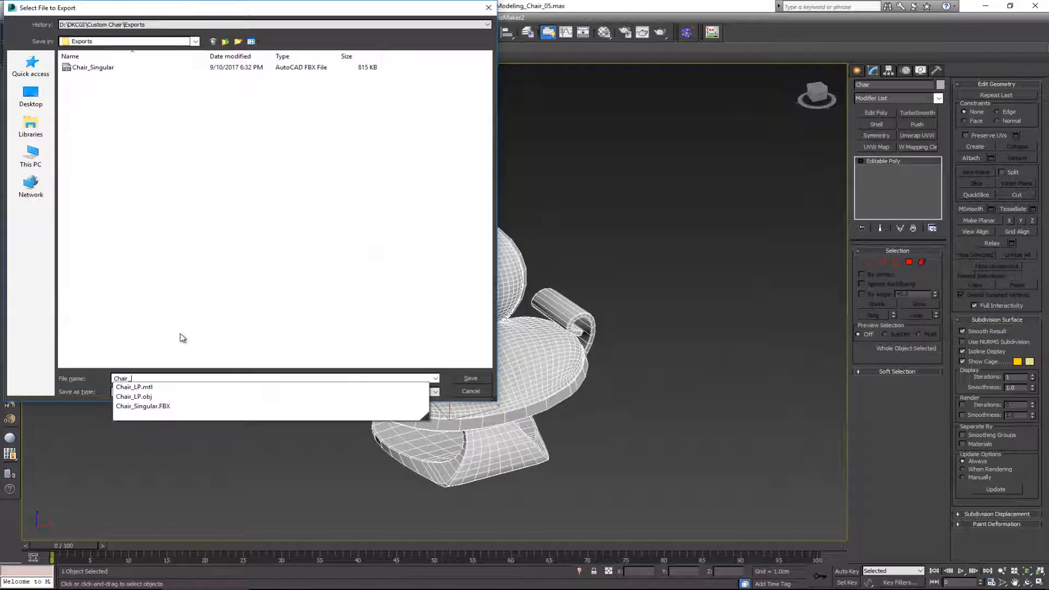
{"action": "type", "text": "Miu"}
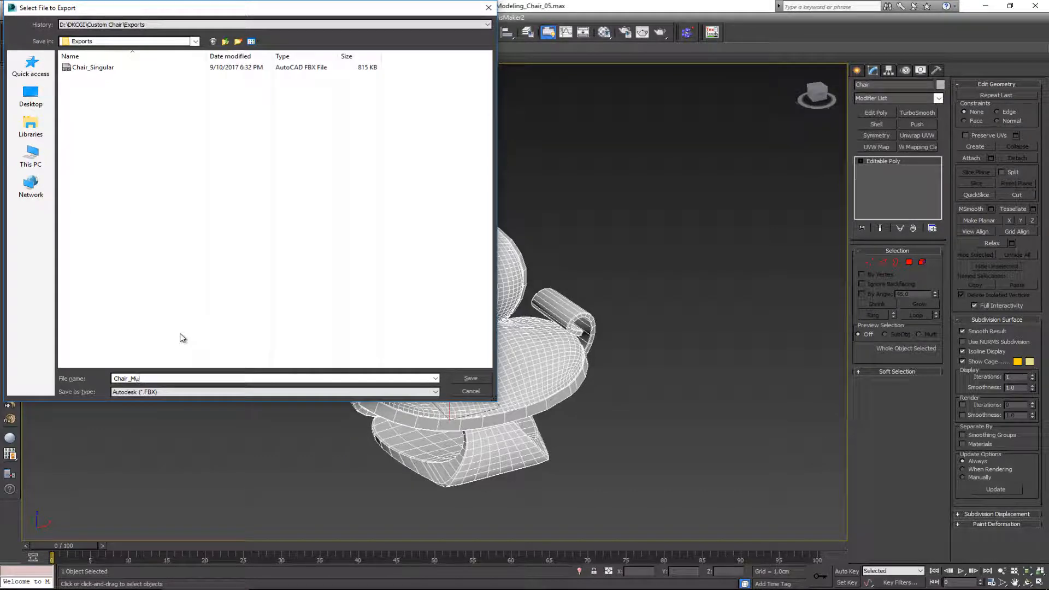
{"action": "type", "text": "tiples"}
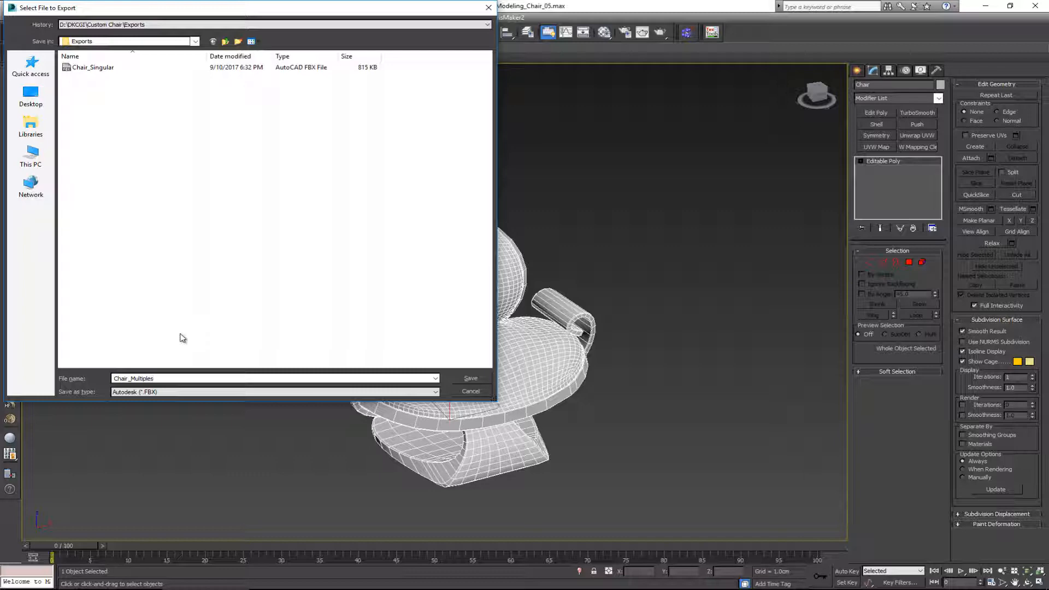
{"action": "left_click", "coordinate": [473, 379]}
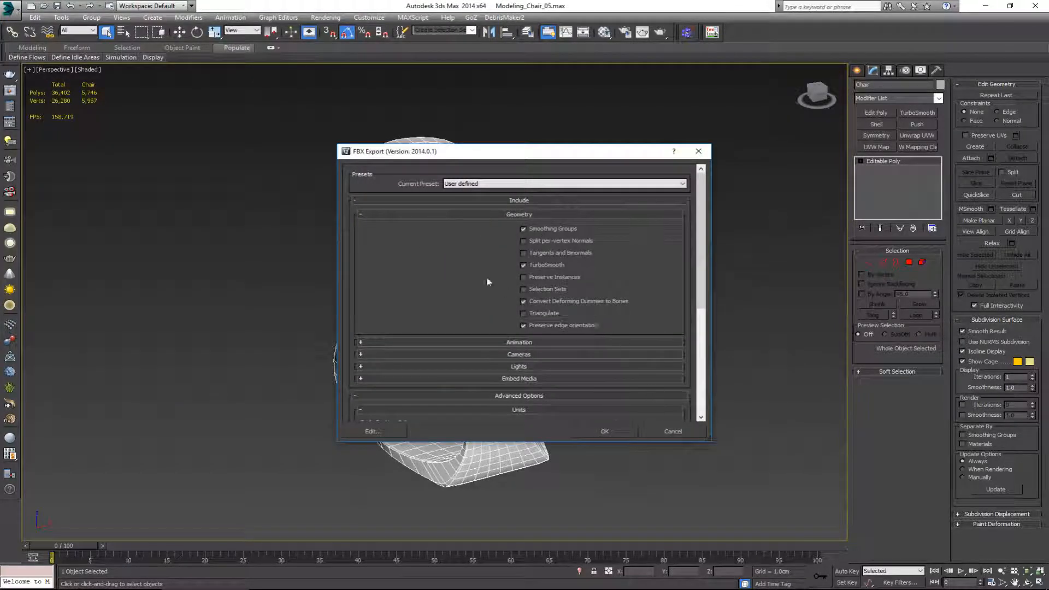
{"action": "left_click", "coordinate": [605, 431]}
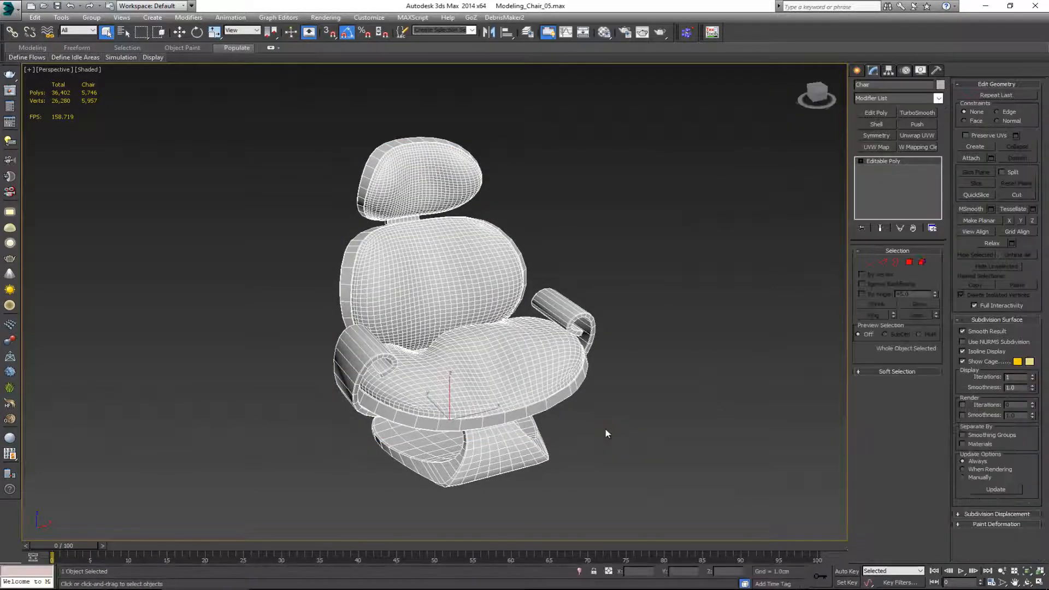
{"action": "middle_click_drag", "start_coordinate": [577, 385], "coordinate": [589, 378], "text": "alt"}
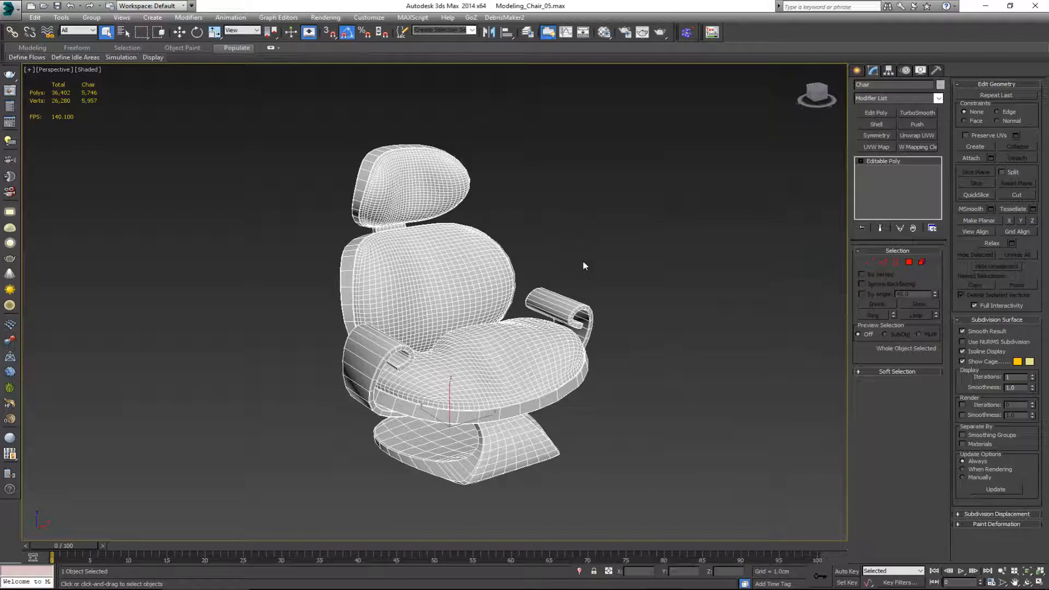
{"action": "mouse_move", "coordinate": [549, 332]}
{"action": "middle_mouse_down", "text": "alt"}
{"action": "mouse_move", "coordinate": [565, 330]}
{"action": "mouse_move", "coordinate": [549, 333]}
{"action": "middle_mouse_up", "text": "alt"}
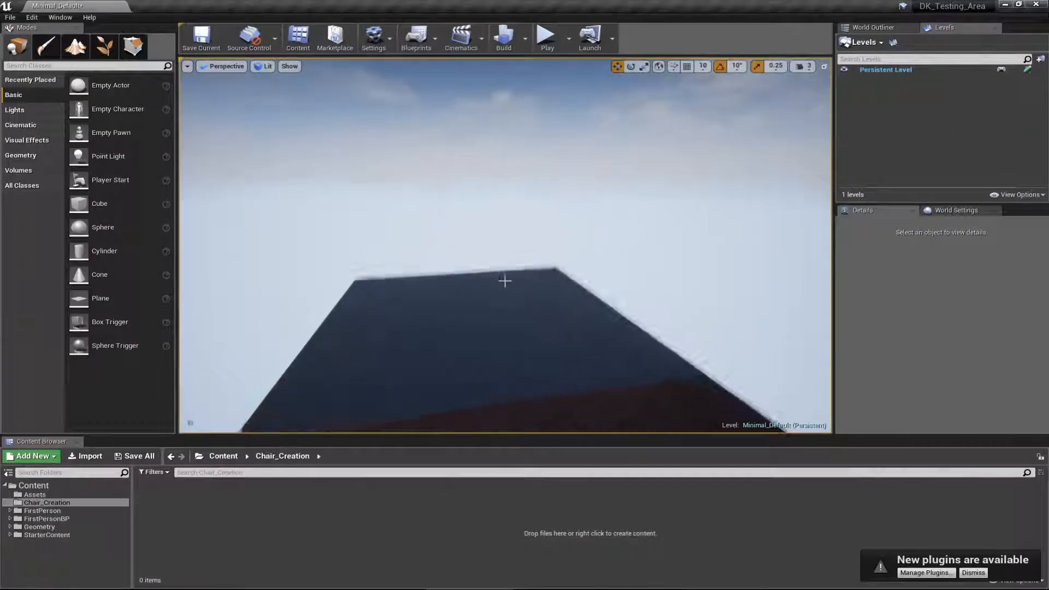
{"action": "right_click_drag", "start_coordinate": [505, 281], "coordinate": [433, 337]}
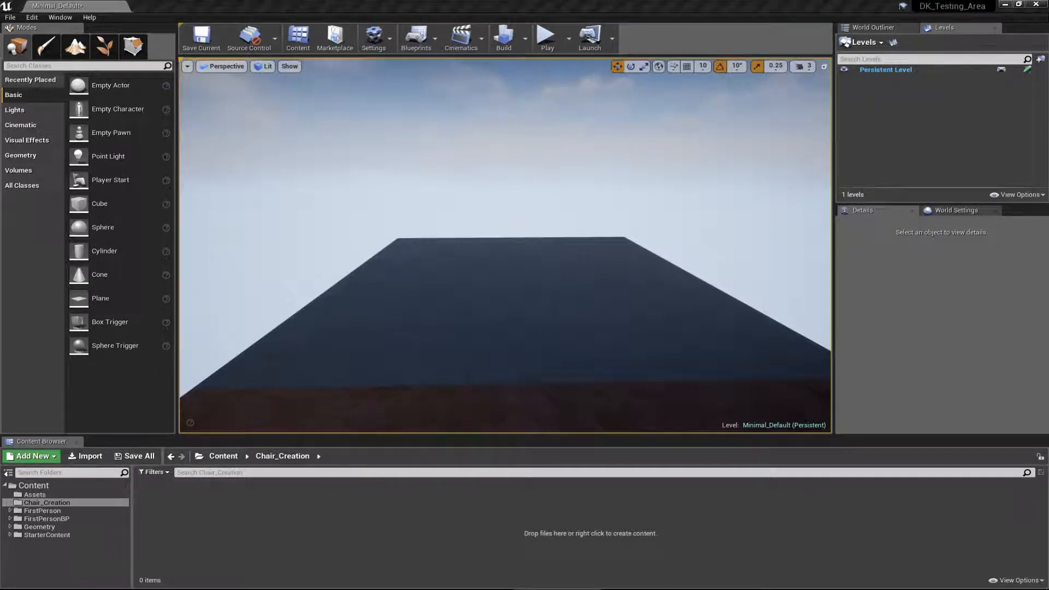
Step: Switch to Unreal Engine and bring the Chair_Singular FBX from the Exports folder into the Chair_Creation content folder
{"action": "left_click_drag", "start_coordinate": [0, 45], "coordinate": [302, 54]}
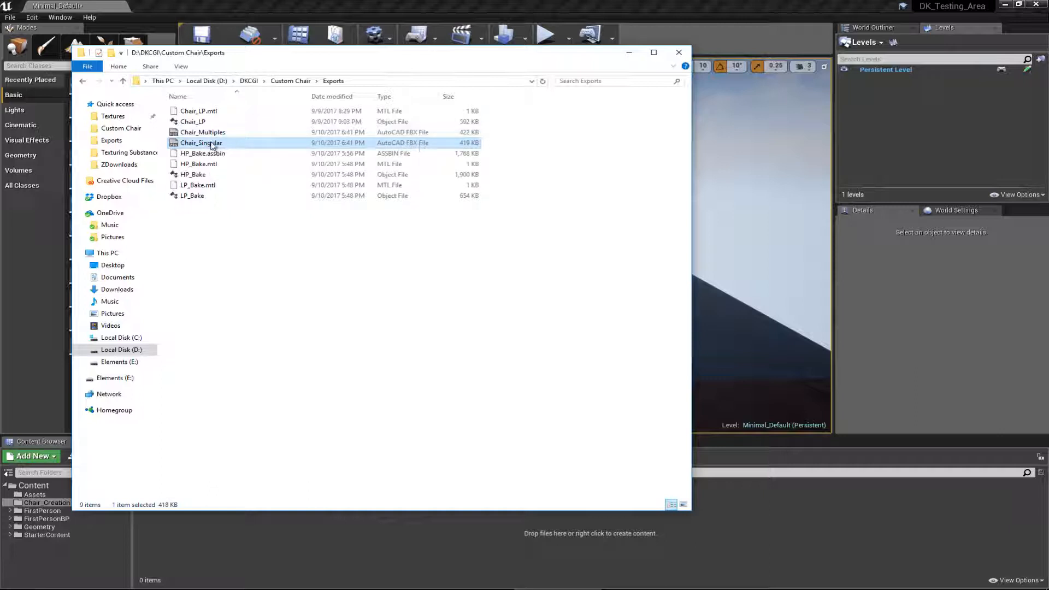
{"action": "left_click_drag", "start_coordinate": [274, 54], "coordinate": [0, 54]}
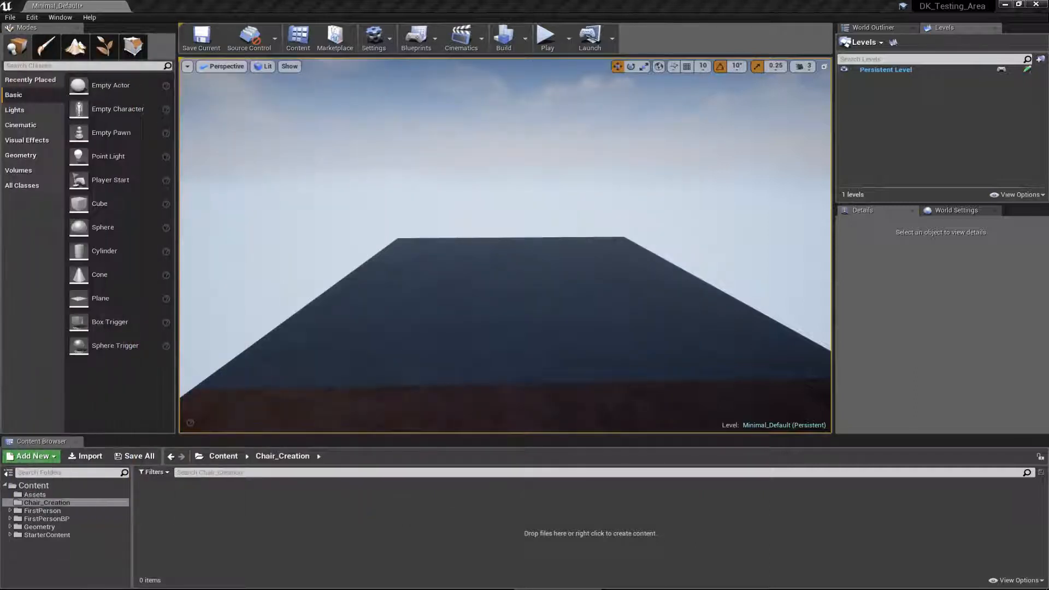
{"action": "left_click_drag", "start_coordinate": [419, 437], "coordinate": [576, 529]}
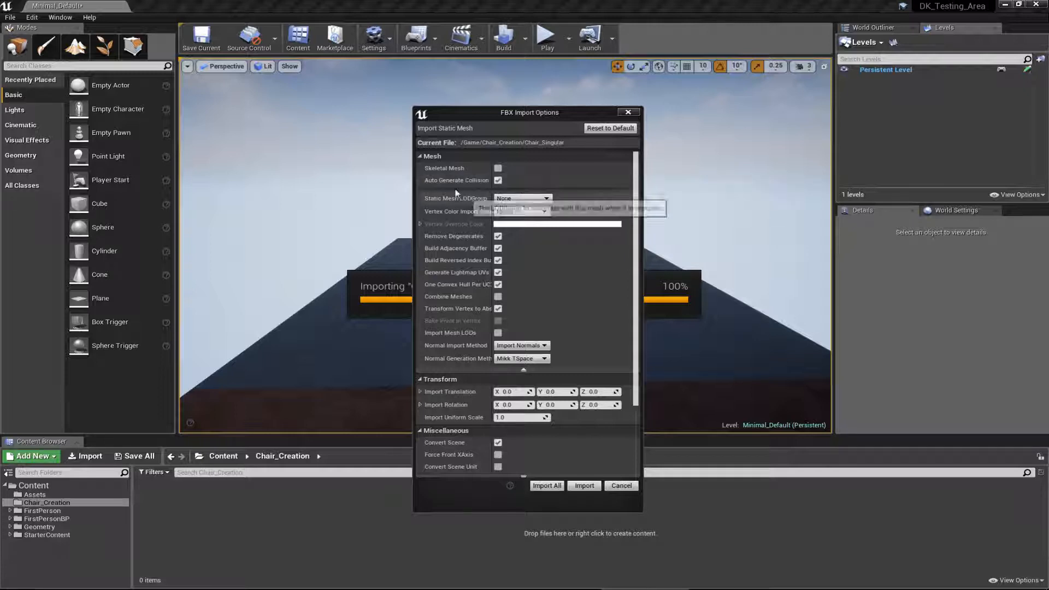
Step: Import Chair_Singular as a static mesh with Generate Lightmap UVs on and Import Materials and Import Textures off
{"action": "scroll", "coordinate": [536, 309], "scroll_direction": "down", "scroll_amount": 1}
{"action": "scroll", "coordinate": [536, 309], "scroll_direction": "down", "scroll_amount": 3}
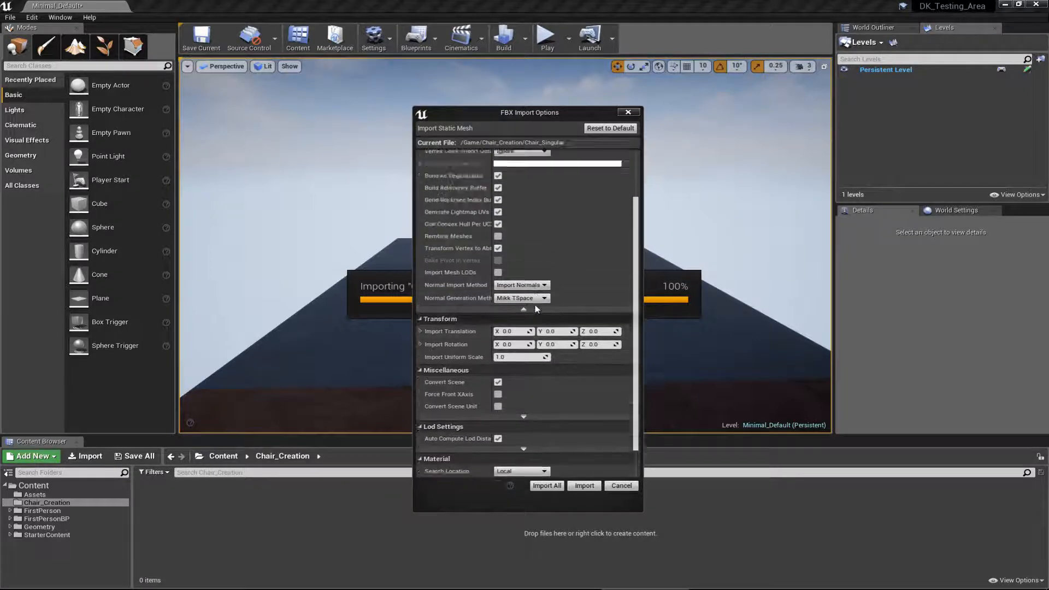
{"action": "scroll", "coordinate": [530, 304], "scroll_direction": "up", "scroll_amount": 4}
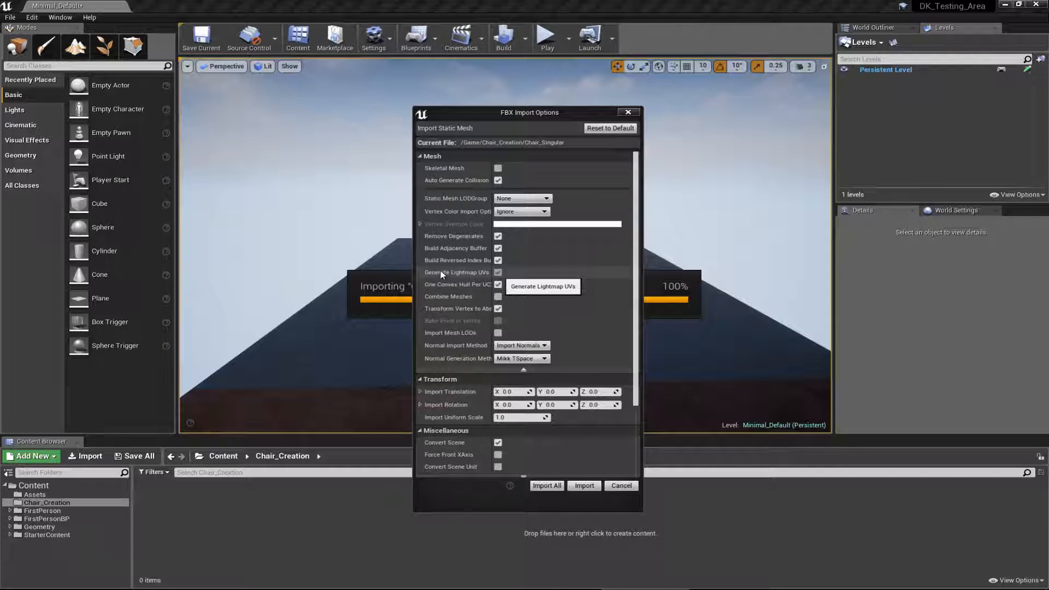
{"action": "left_click", "coordinate": [497, 273]}
{"action": "scroll", "coordinate": [499, 277], "scroll_direction": "down", "scroll_amount": 3}
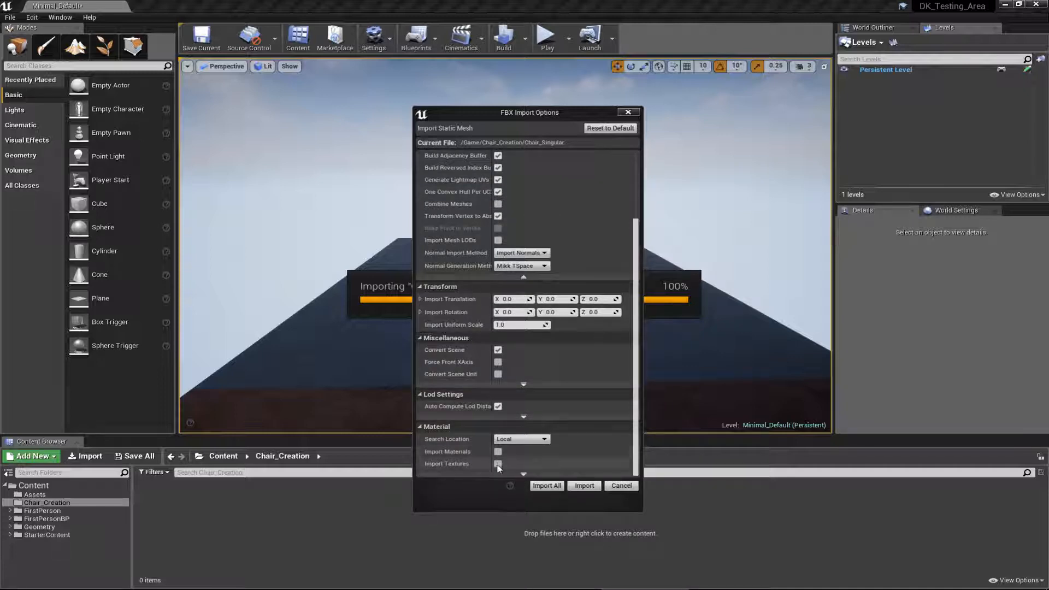
{"action": "scroll", "coordinate": [494, 437], "scroll_direction": "up", "scroll_amount": 3}
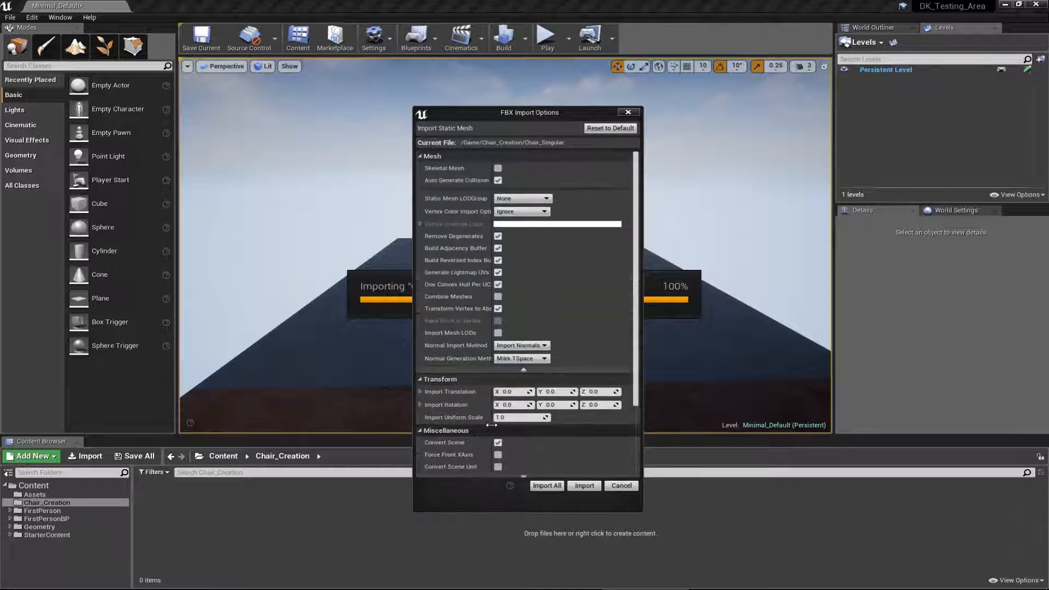
{"action": "left_click", "coordinate": [585, 486]}
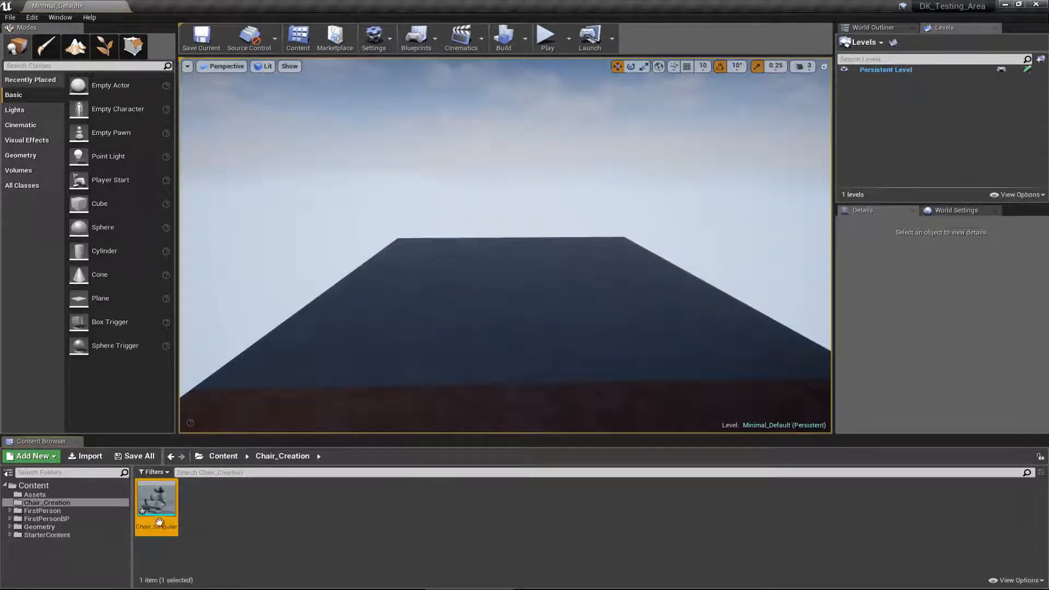
Step: Import Chair_Multiples into the Chair_Creation folder with the same FBX import options
{"action": "mouse_move", "coordinate": [159, 520]}
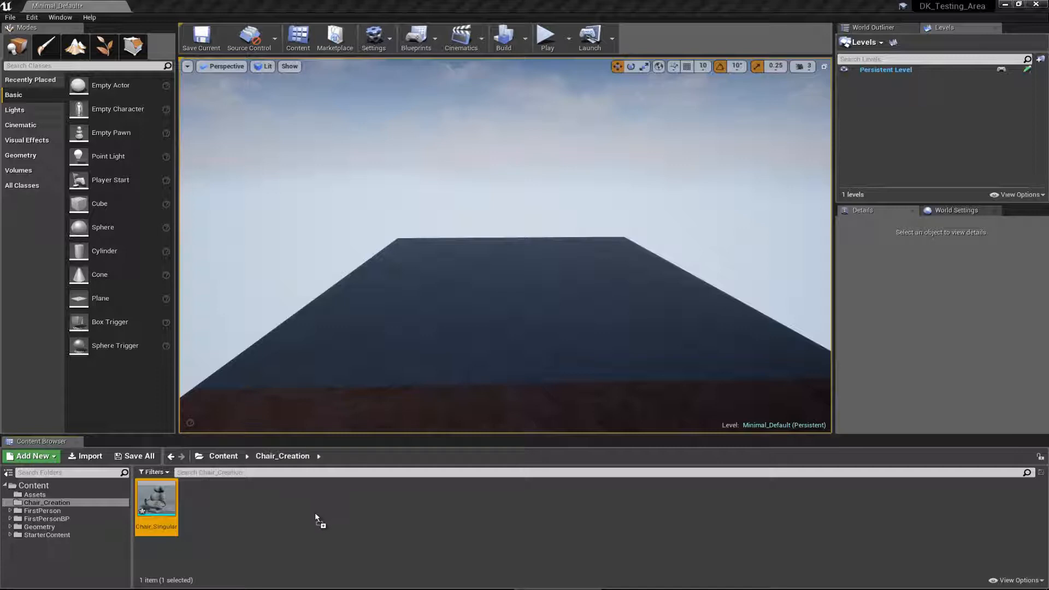
{"action": "left_click_drag", "start_coordinate": [316, 517], "coordinate": [316, 517]}
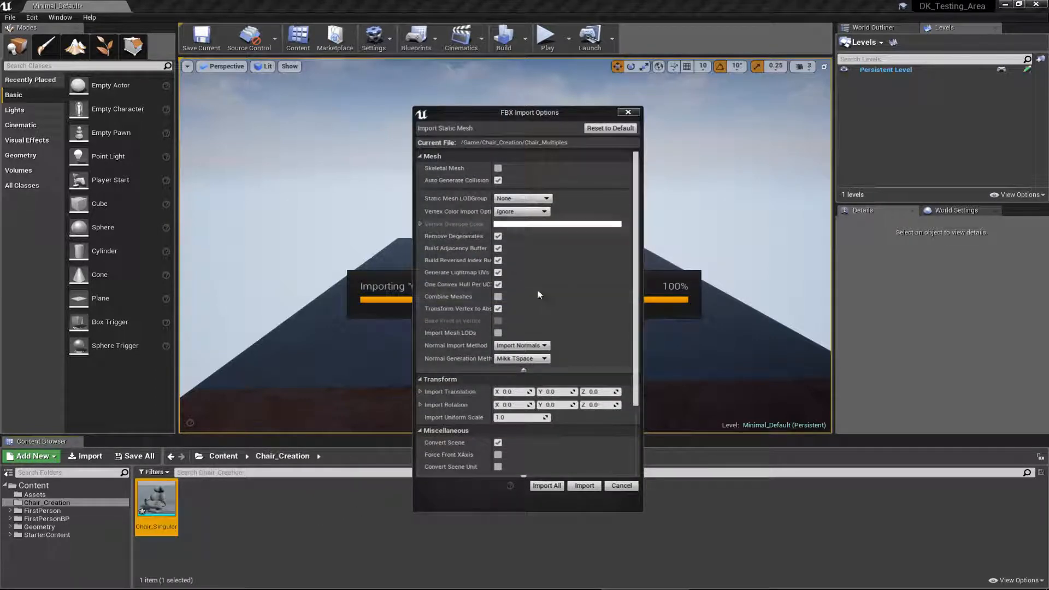
{"action": "left_click", "coordinate": [583, 488]}
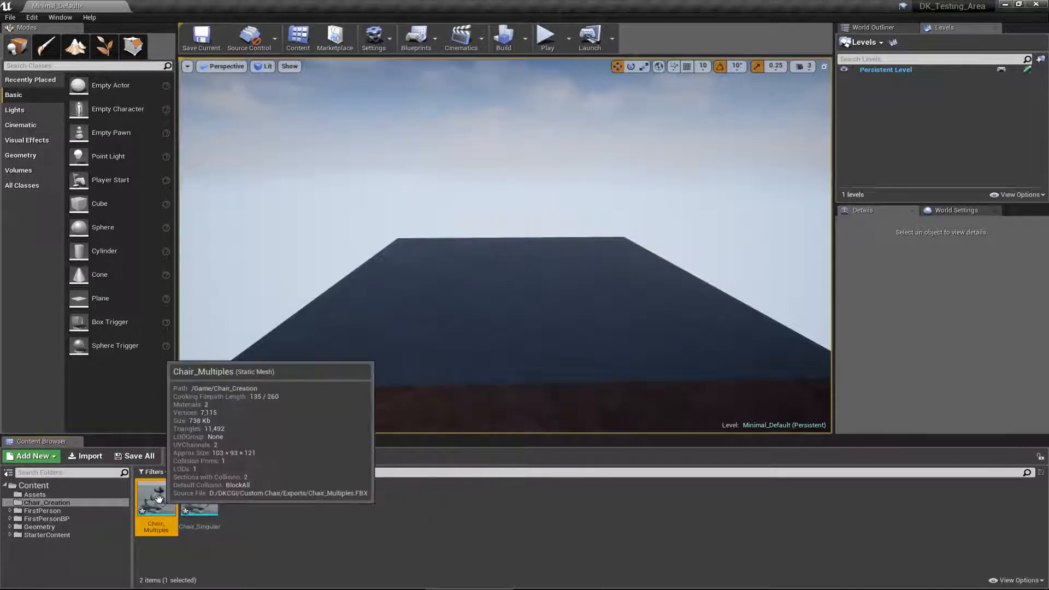
Step: Place Chair_Singular on the floor of the level and rotate it -90 degrees about its vertical axis
{"action": "left_click", "coordinate": [203, 511]}
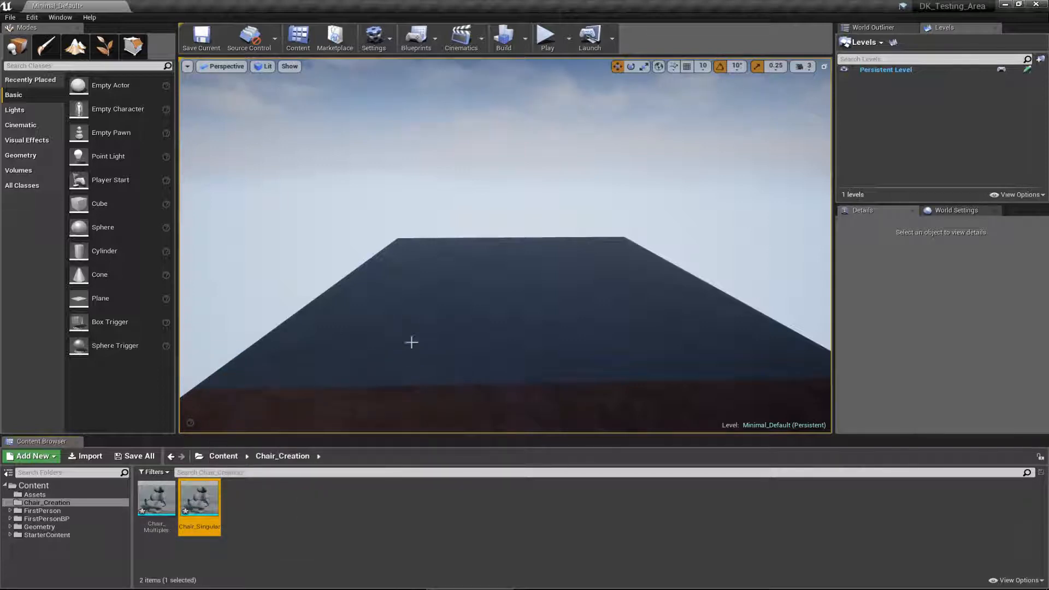
{"action": "mouse_move", "coordinate": [201, 499]}
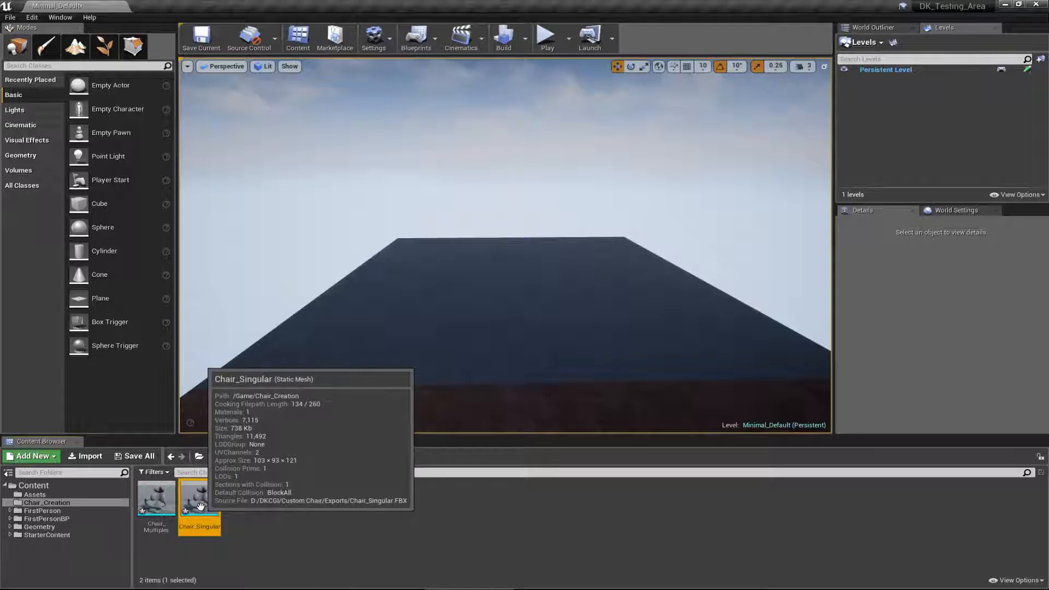
{"action": "left_click_drag", "start_coordinate": [199, 506], "coordinate": [726, 300]}
{"action": "key", "text": "e"}
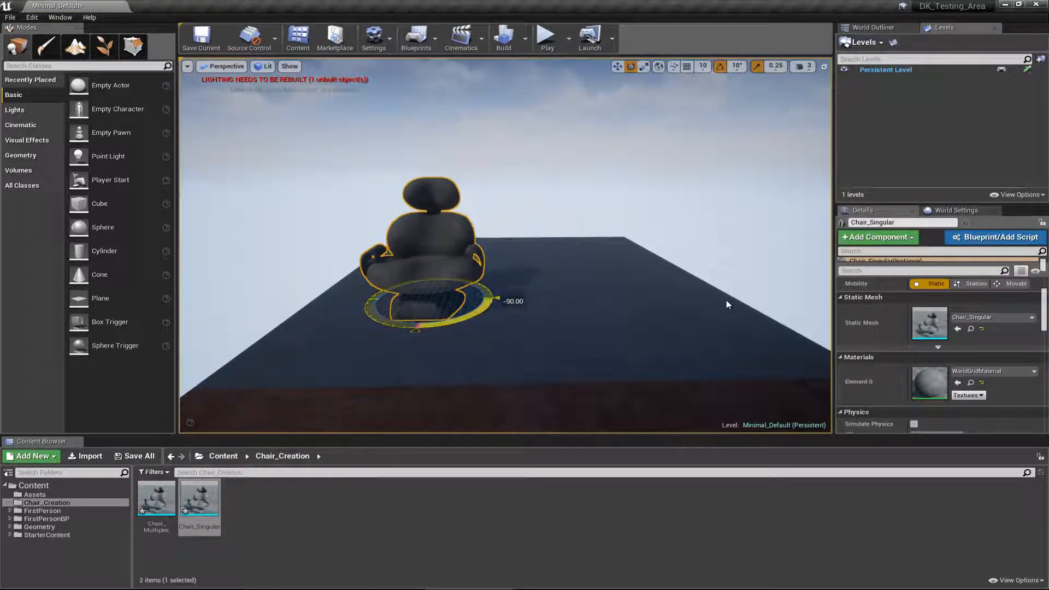
{"action": "key", "text": "Escape"}
{"action": "right_click_drag", "start_coordinate": [441, 283], "coordinate": [381, 301]}
{"action": "left_click", "coordinate": [381, 302]}
Step: Place Chair_Multiples in the level beside the first chair and check its material slots
{"action": "left_click", "coordinate": [158, 500]}
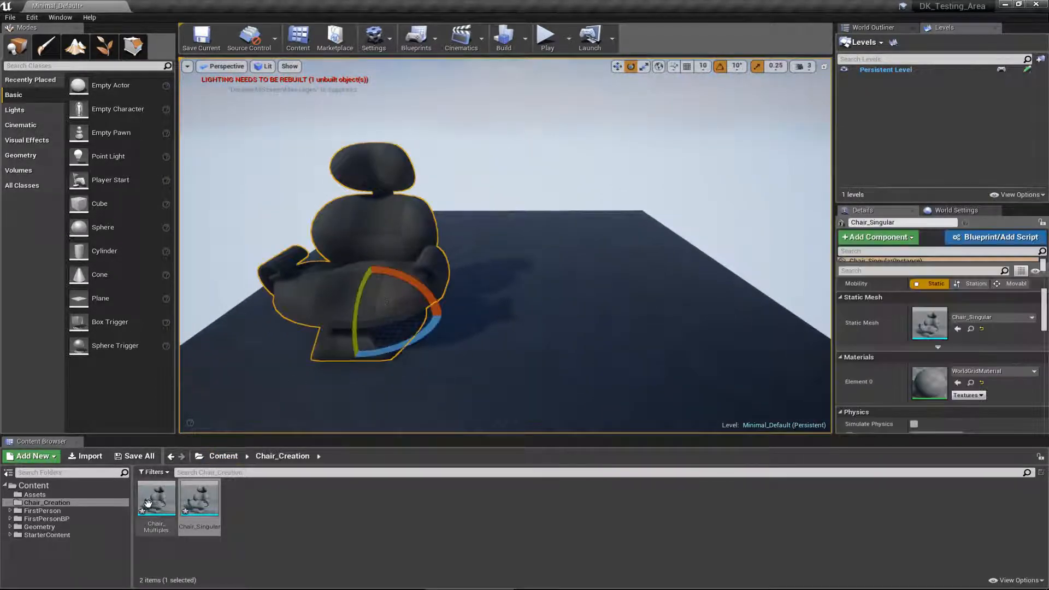
{"action": "left_click_drag", "start_coordinate": [164, 502], "coordinate": [580, 322]}
{"action": "key", "text": "w"}
{"action": "scroll", "coordinate": [897, 366], "scroll_direction": "down", "scroll_amount": 3}
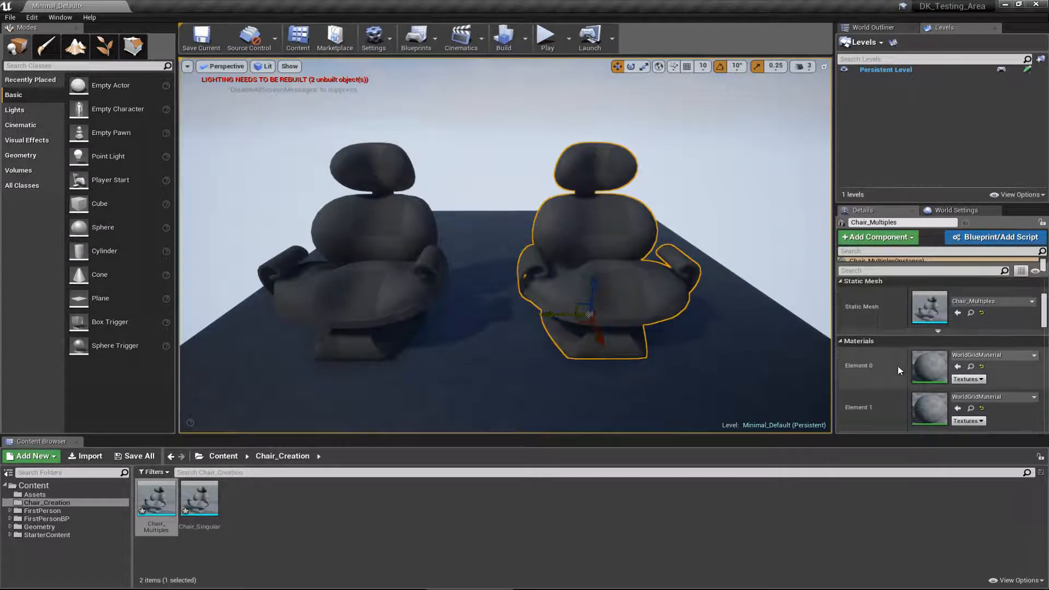
{"action": "scroll", "coordinate": [898, 369], "scroll_direction": "up", "scroll_amount": 3}
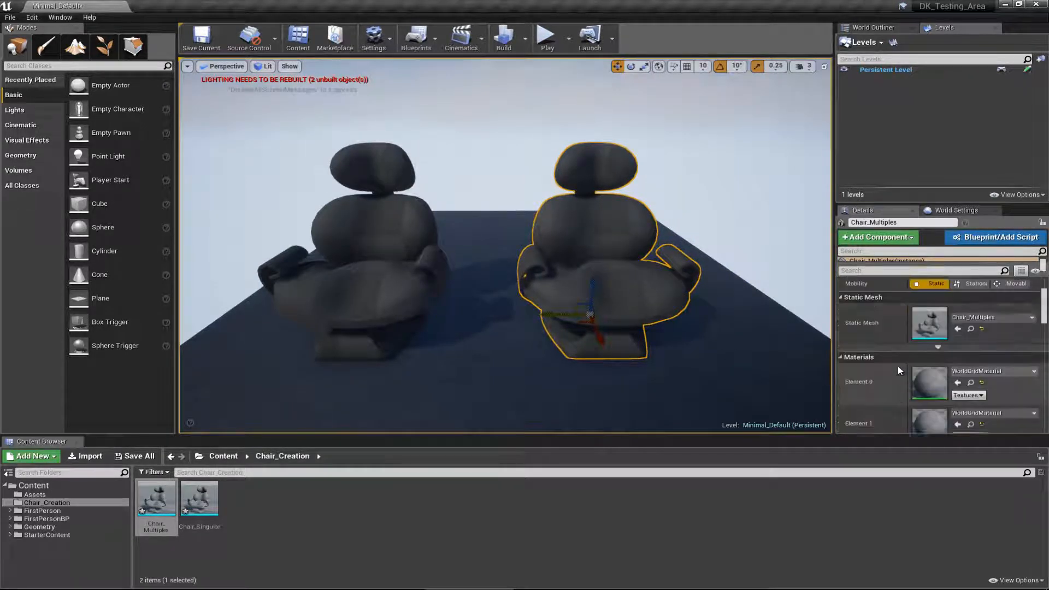
{"action": "key", "text": "Escape"}
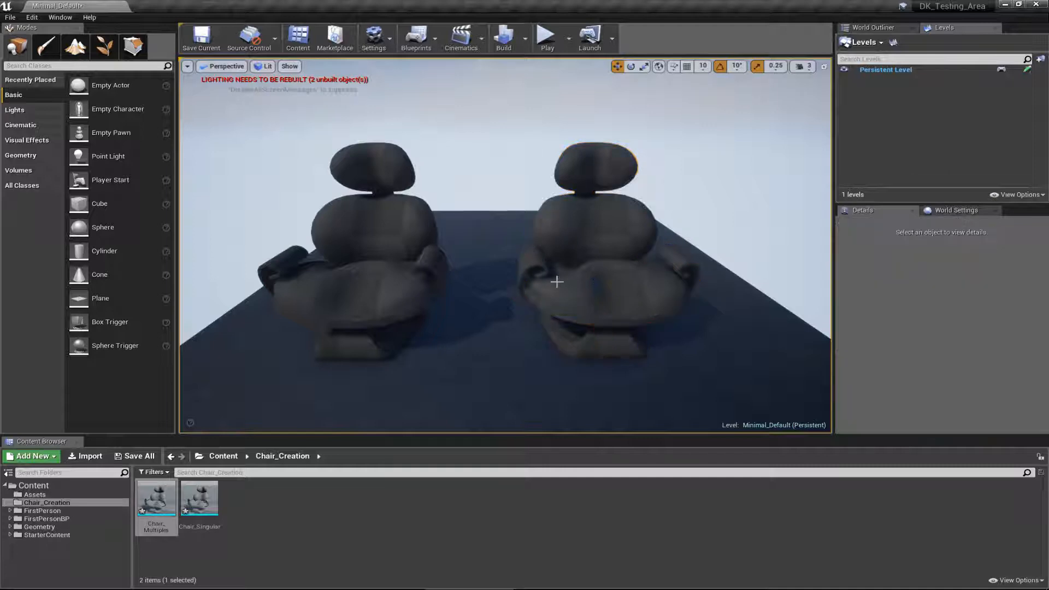
{"action": "left_click_drag", "start_coordinate": [557, 280], "coordinate": [671, 278], "text": "alt"}
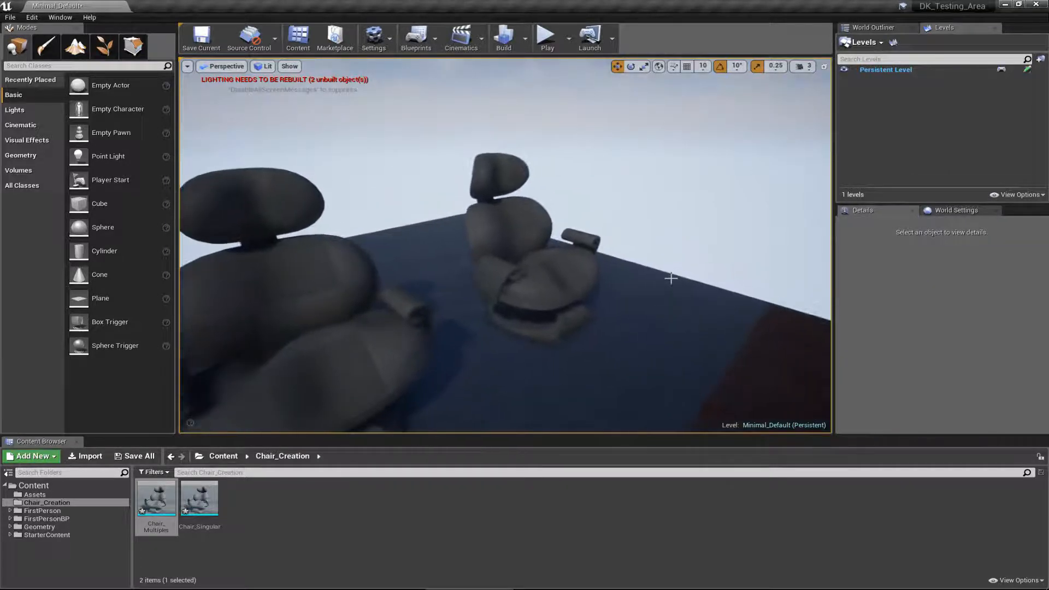
Step: Compare the material slots of Chair_Multiples with those of Chair_Singular and view both chairs in the level
{"action": "left_click", "coordinate": [538, 290]}
{"action": "scroll", "coordinate": [858, 350], "scroll_direction": "down", "scroll_amount": 2}
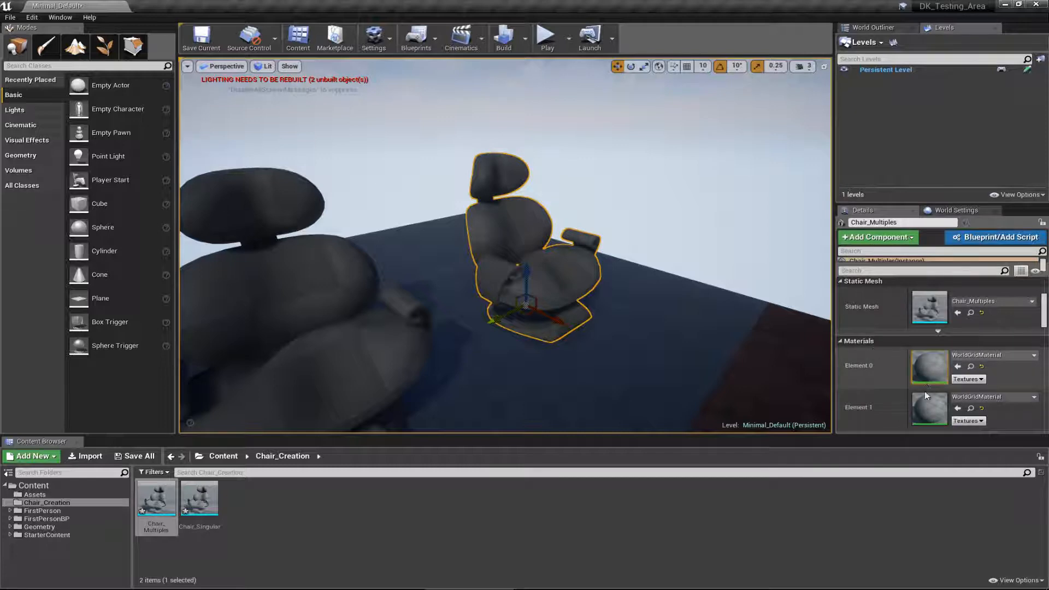
{"action": "left_click", "coordinate": [352, 346]}
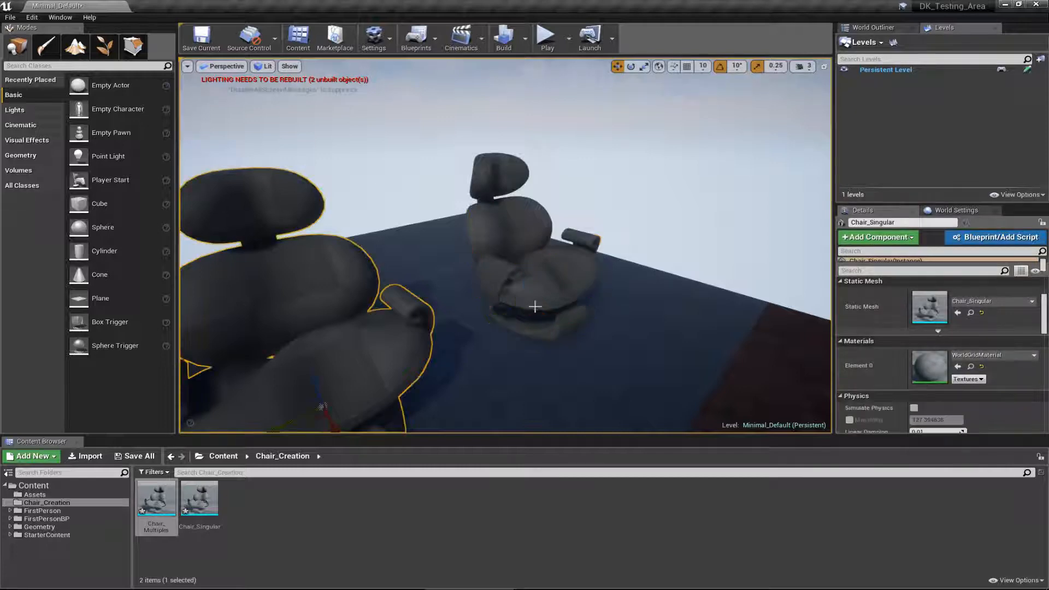
{"action": "key", "text": "f"}
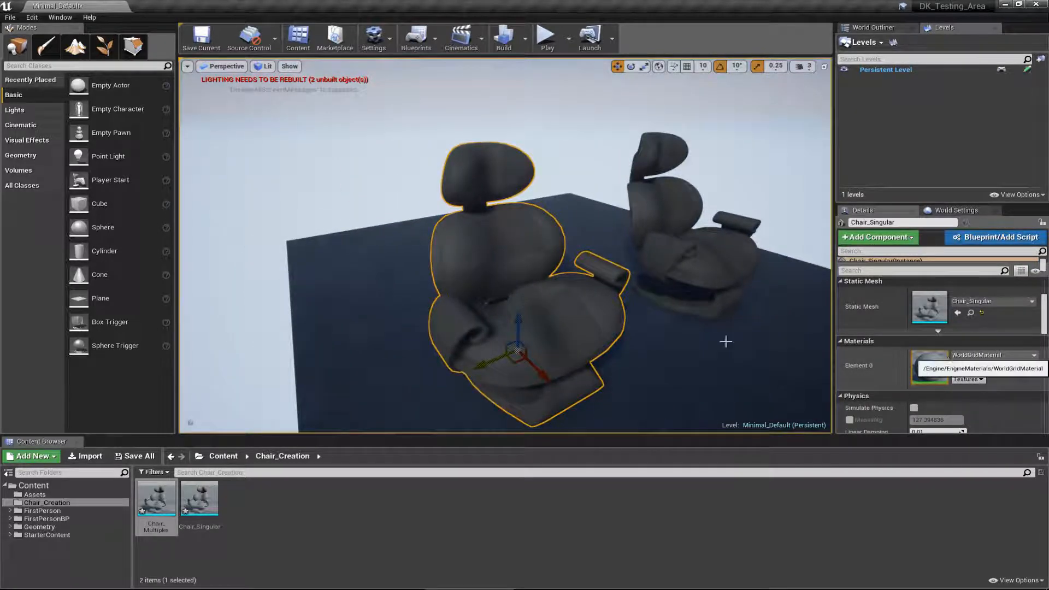
{"action": "right_click_drag", "start_coordinate": [591, 302], "coordinate": [627, 298]}
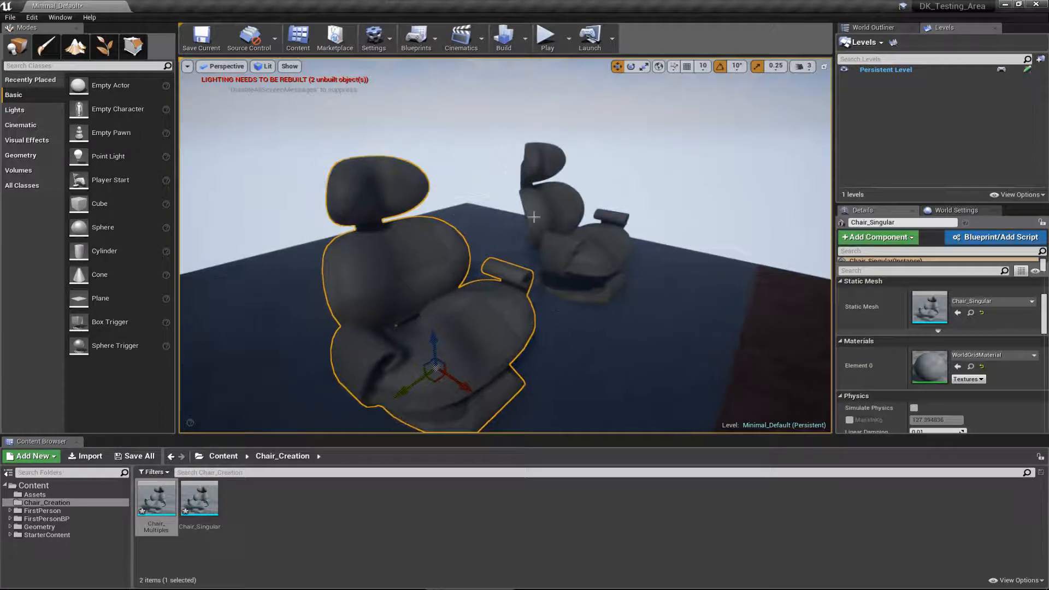
{"action": "scroll", "coordinate": [415, 303], "scroll_direction": "down", "scroll_amount": 5}
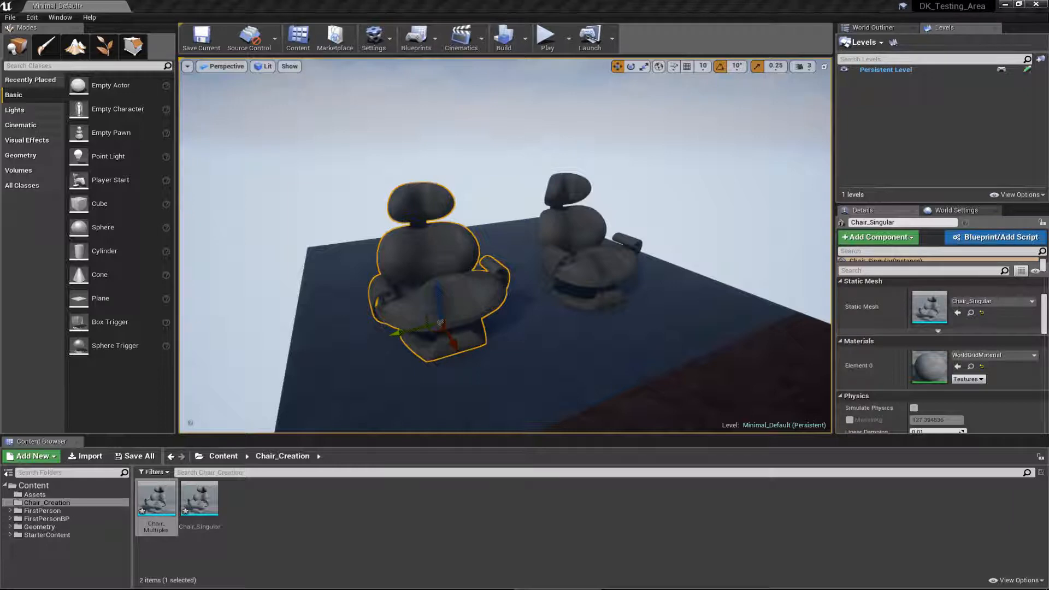
Step: Import the BaseColor, Normal and OcclusionRoughnessMetallic textures from the Custom Chair Textures folder into Chair_Creation, accepting the normal map import
{"action": "left_click_drag", "start_coordinate": [0, 98], "coordinate": [500, 85]}
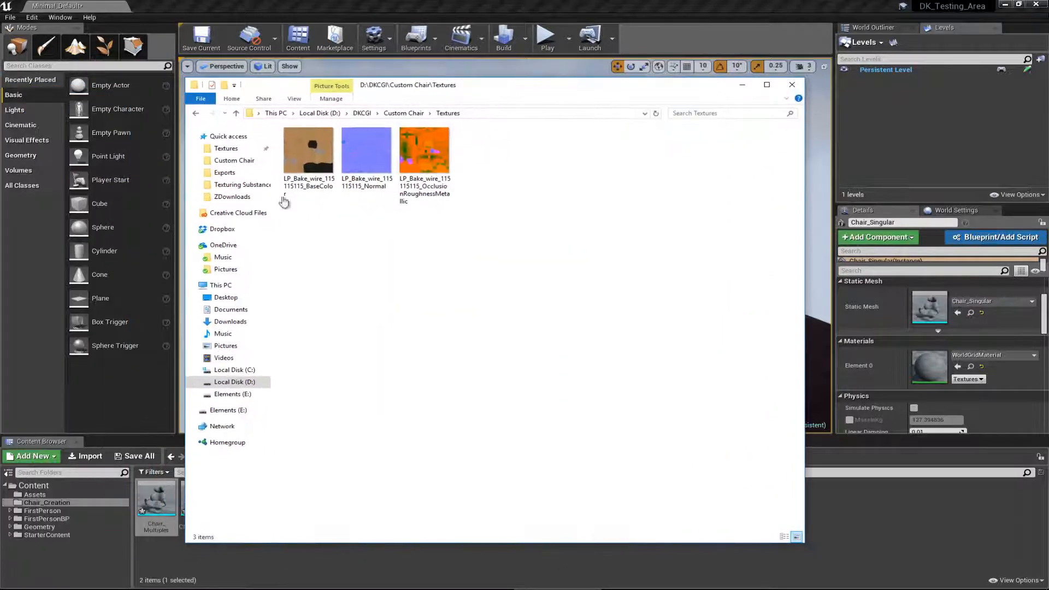
{"action": "left_click_drag", "start_coordinate": [418, 87], "coordinate": [0, 79]}
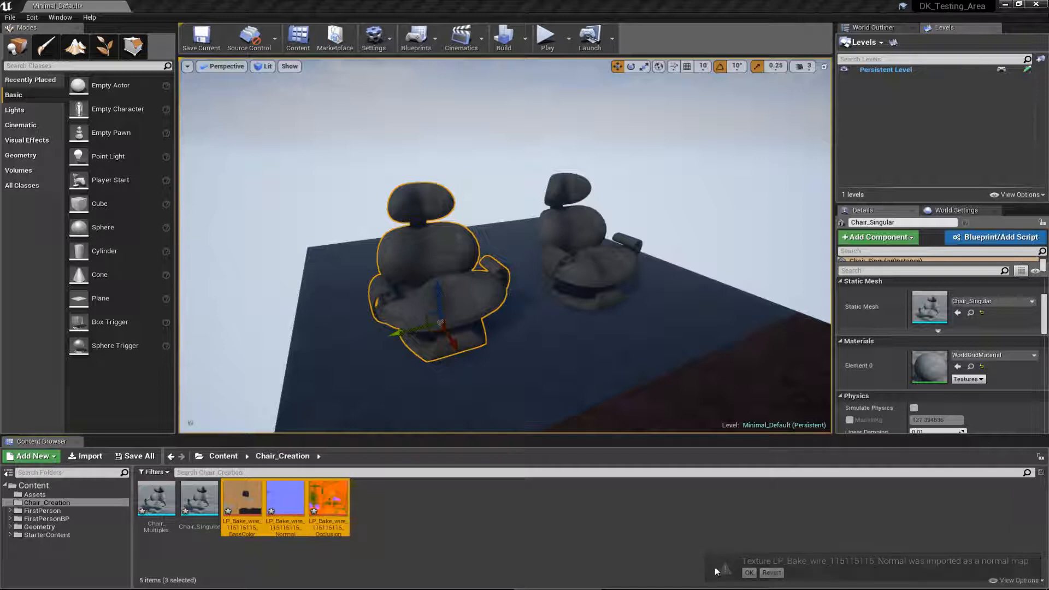
{"action": "left_click", "coordinate": [750, 580]}
{"action": "left_click", "coordinate": [457, 498]}
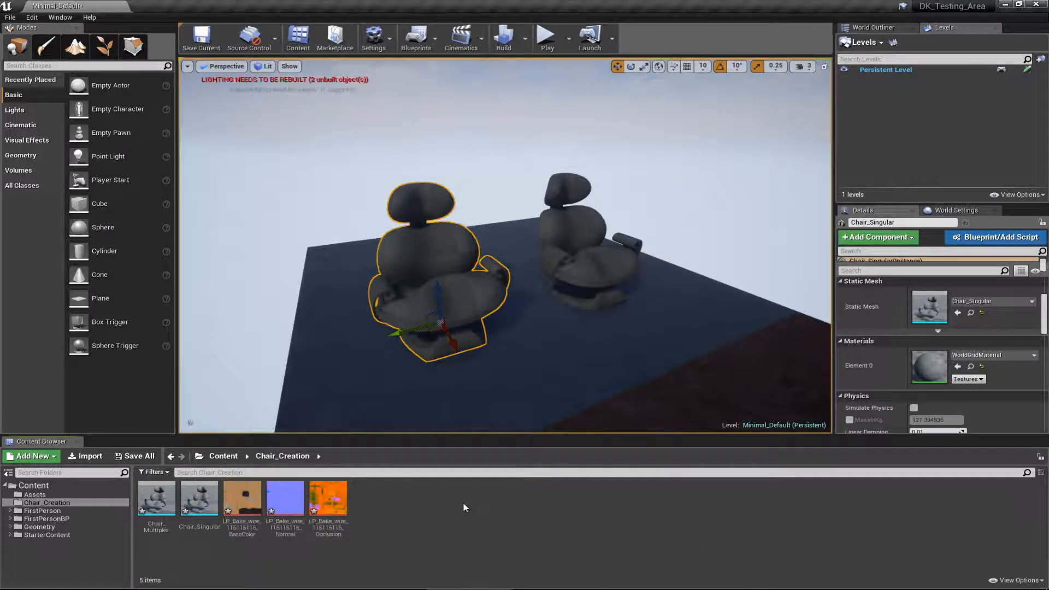
Step: Create a material named M_Singular in the Chair_Creation folder and assign it to Element 0 of Chair_Singular
{"action": "right_click_drag", "start_coordinate": [500, 374], "coordinate": [466, 377]}
{"action": "key", "text": "w"}
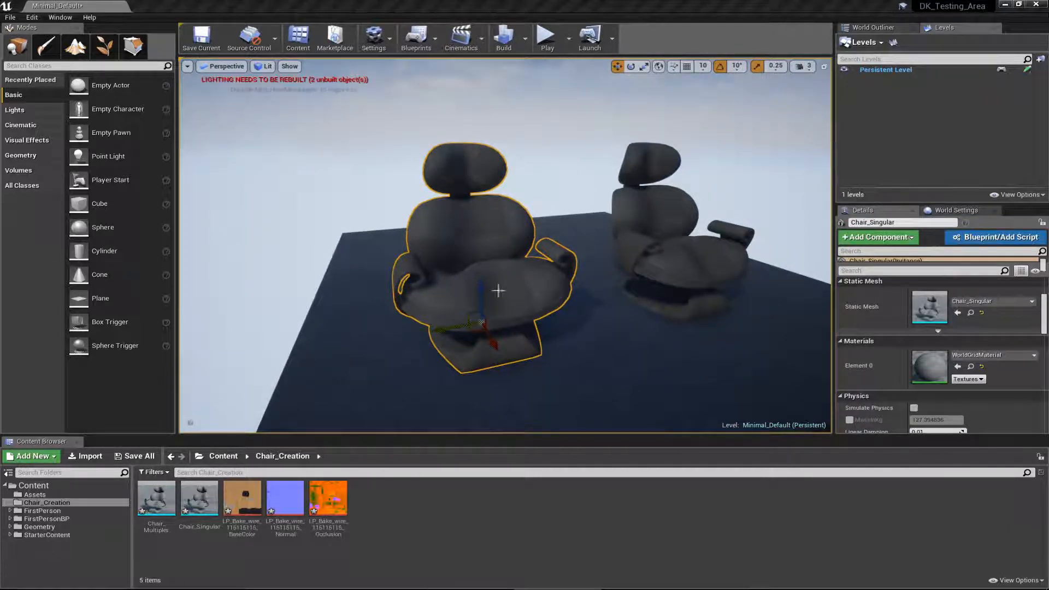
{"action": "key", "text": "a"}
{"action": "right_click_drag", "start_coordinate": [512, 297], "coordinate": [536, 298]}
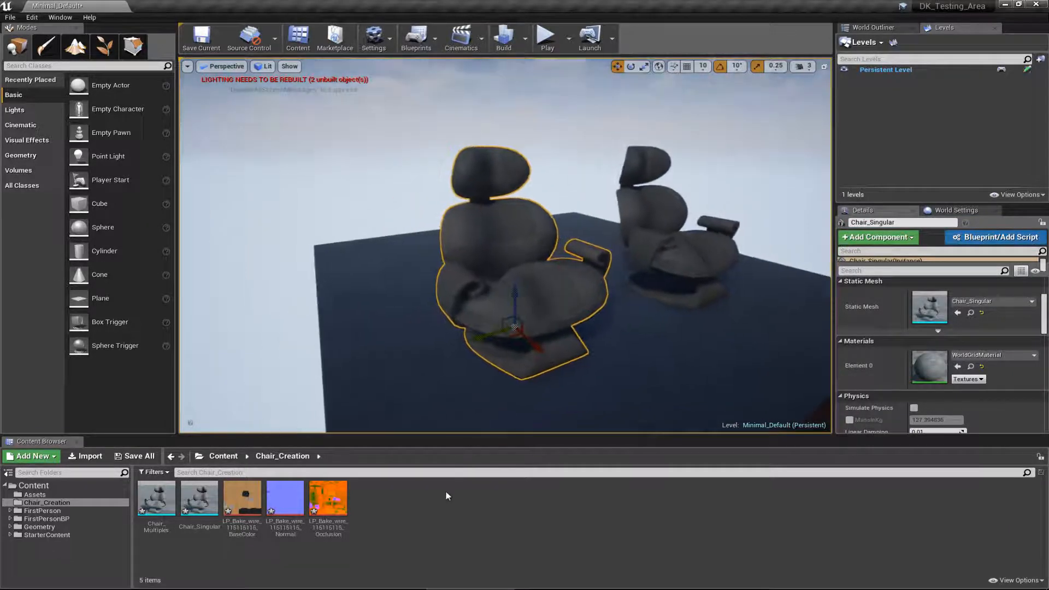
{"action": "right_click", "coordinate": [469, 515]}
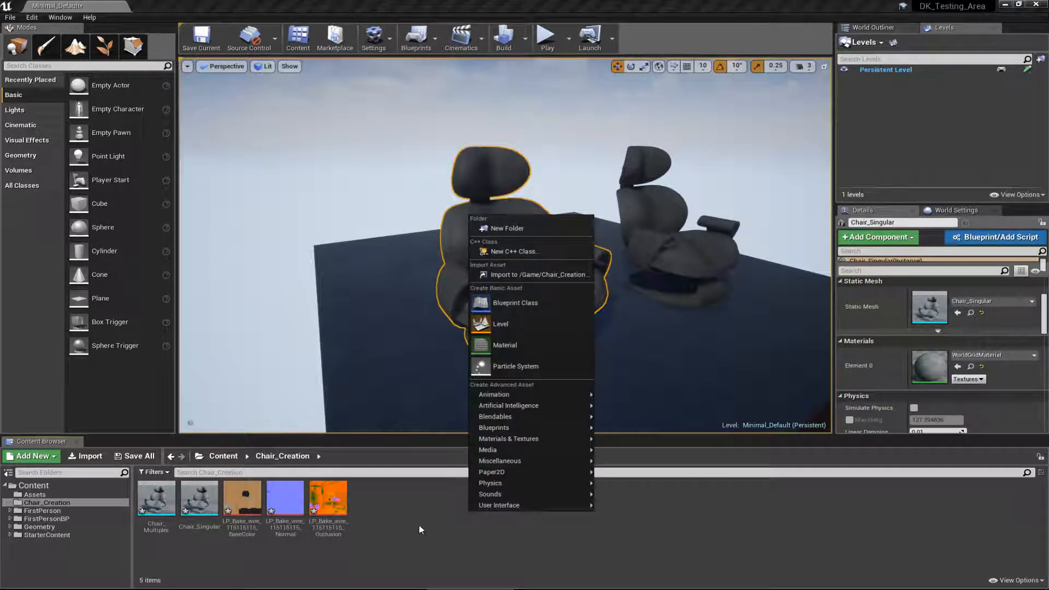
{"action": "left_click", "coordinate": [525, 351]}
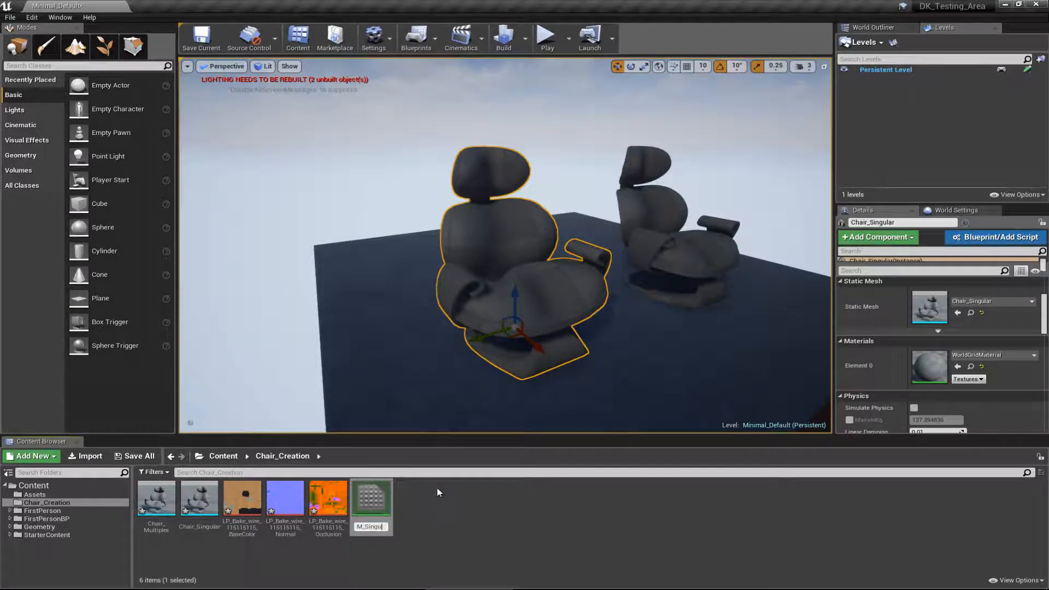
{"action": "type", "text": "M_Singular"}
{"action": "key", "text": "Return"}
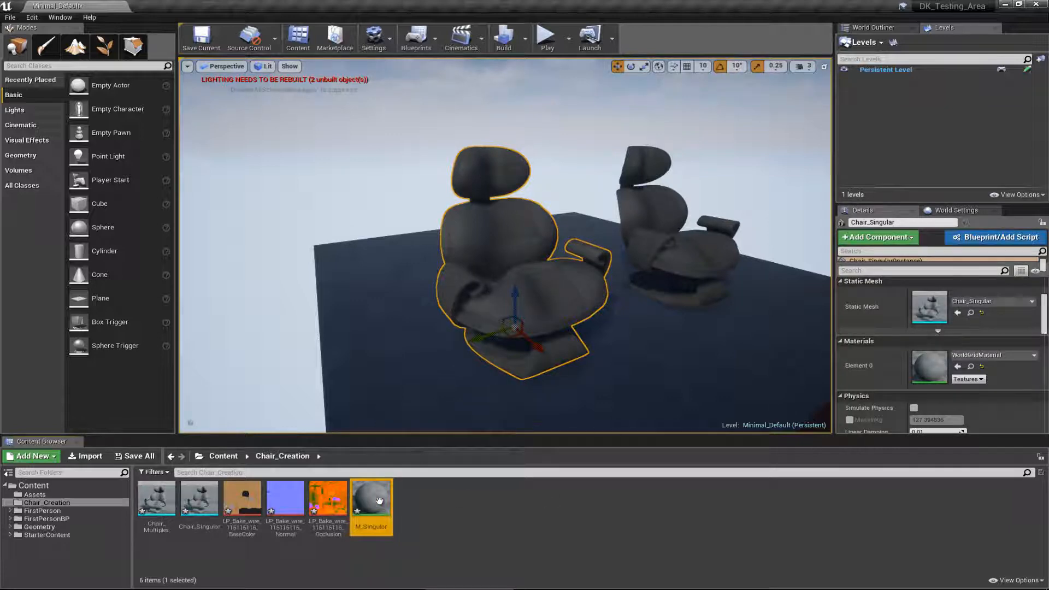
{"action": "left_click_drag", "start_coordinate": [379, 500], "coordinate": [929, 371]}
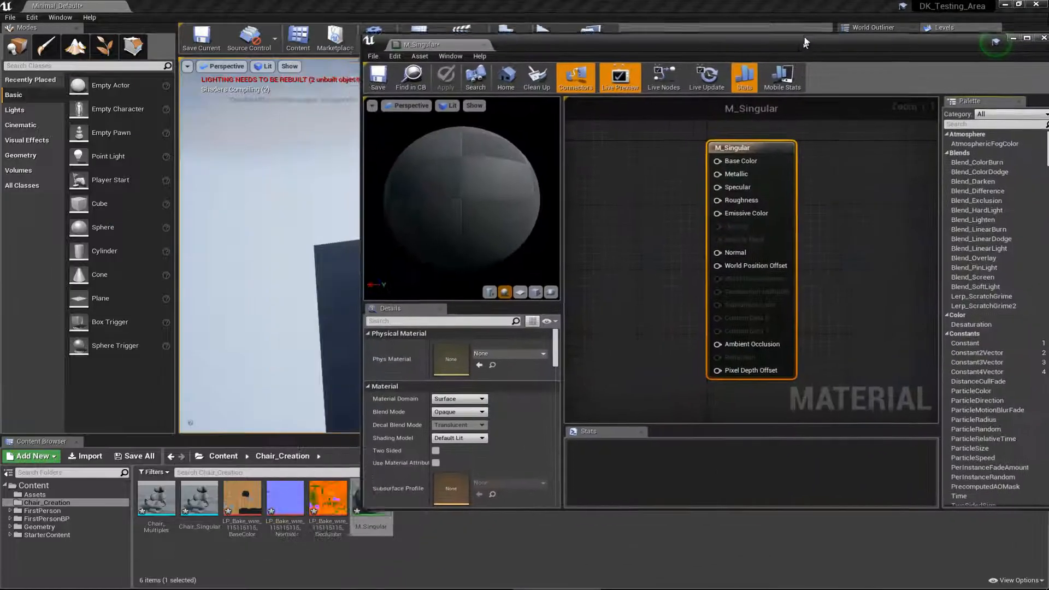
Step: Add the three chair textures to the M_Singular material graph as texture samples and stack them in a column beside the material node
{"action": "left_click", "coordinate": [242, 497]}
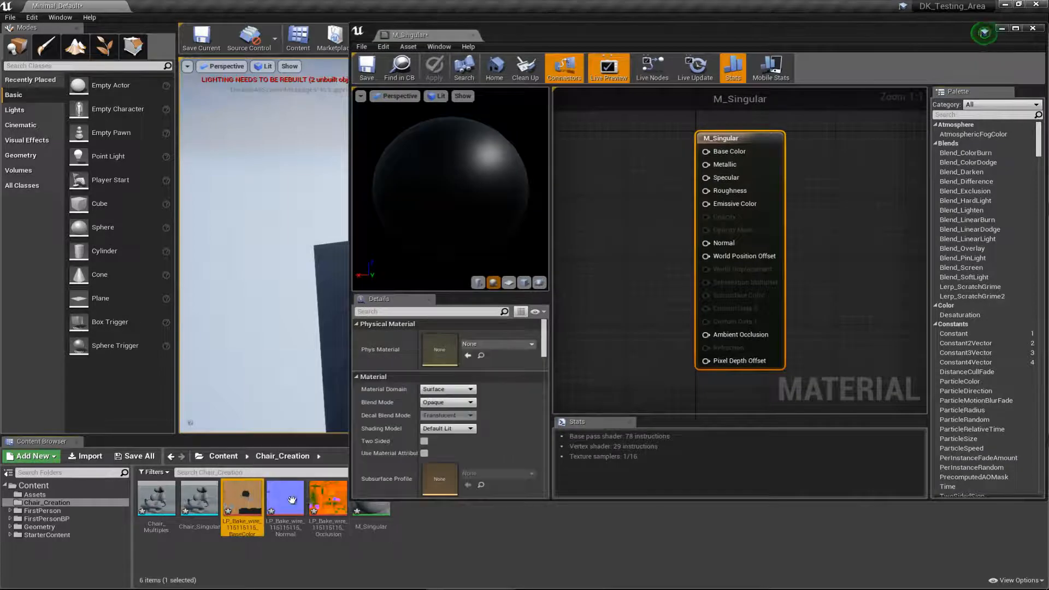
{"action": "left_click", "coordinate": [328, 497], "text": "shift"}
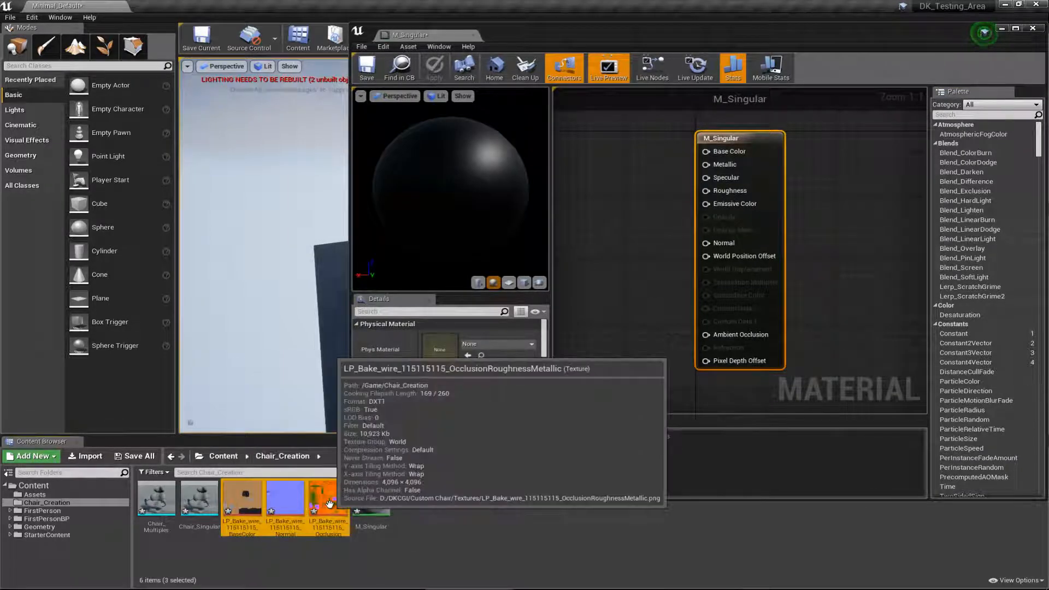
{"action": "left_click_drag", "start_coordinate": [329, 502], "coordinate": [590, 214]}
{"action": "right_click_drag", "start_coordinate": [613, 161], "coordinate": [645, 193]}
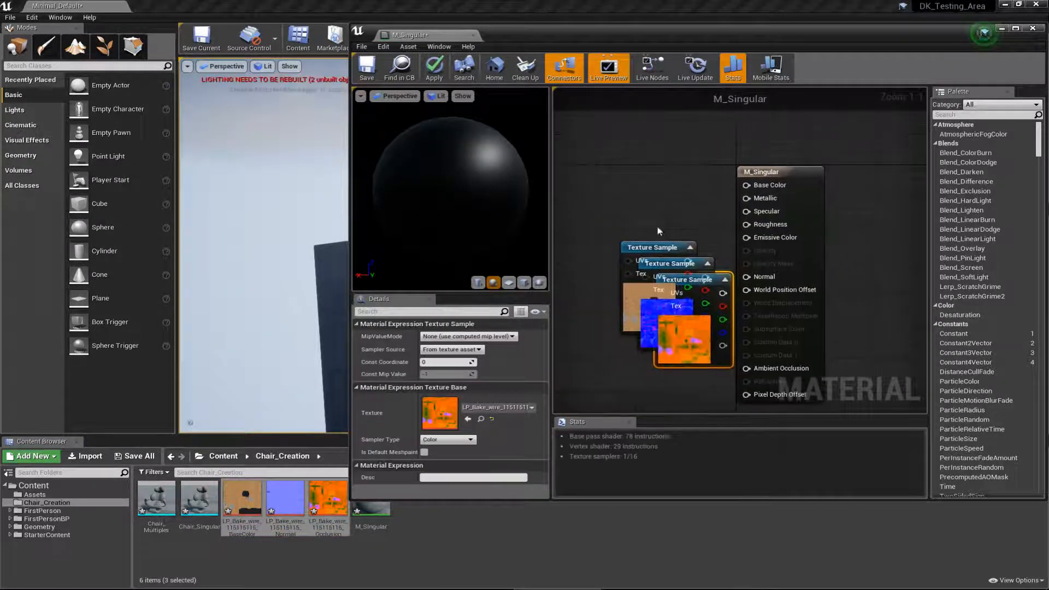
{"action": "left_click_drag", "start_coordinate": [645, 247], "coordinate": [587, 156]}
{"action": "left_click_drag", "start_coordinate": [669, 264], "coordinate": [593, 261]}
{"action": "left_click_drag", "start_coordinate": [703, 283], "coordinate": [609, 386]}
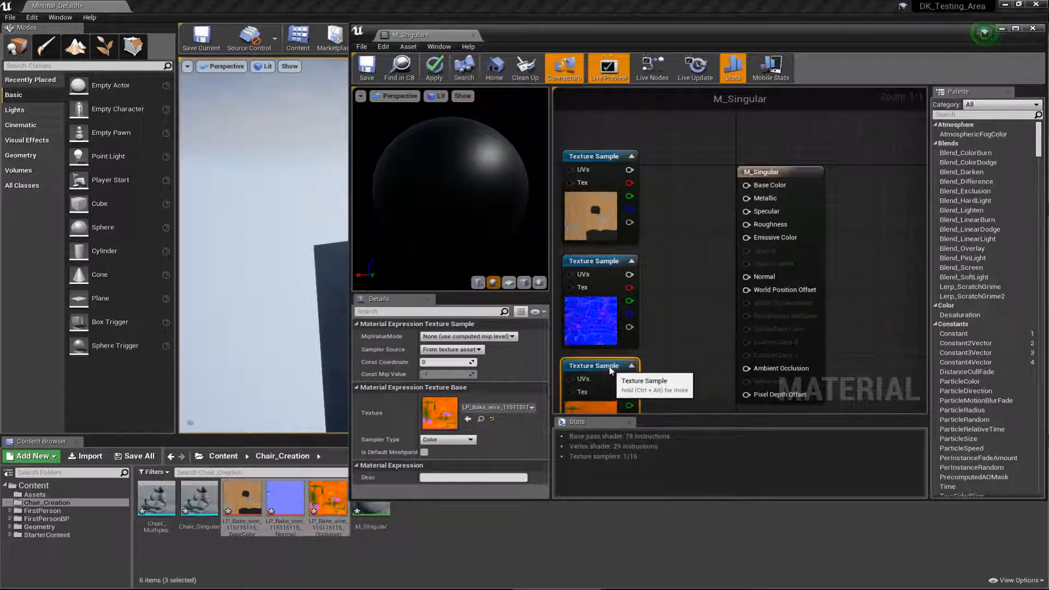
{"action": "scroll", "coordinate": [693, 284], "scroll_direction": "down", "scroll_amount": 3}
{"action": "right_click_drag", "start_coordinate": [696, 299], "coordinate": [689, 233]}
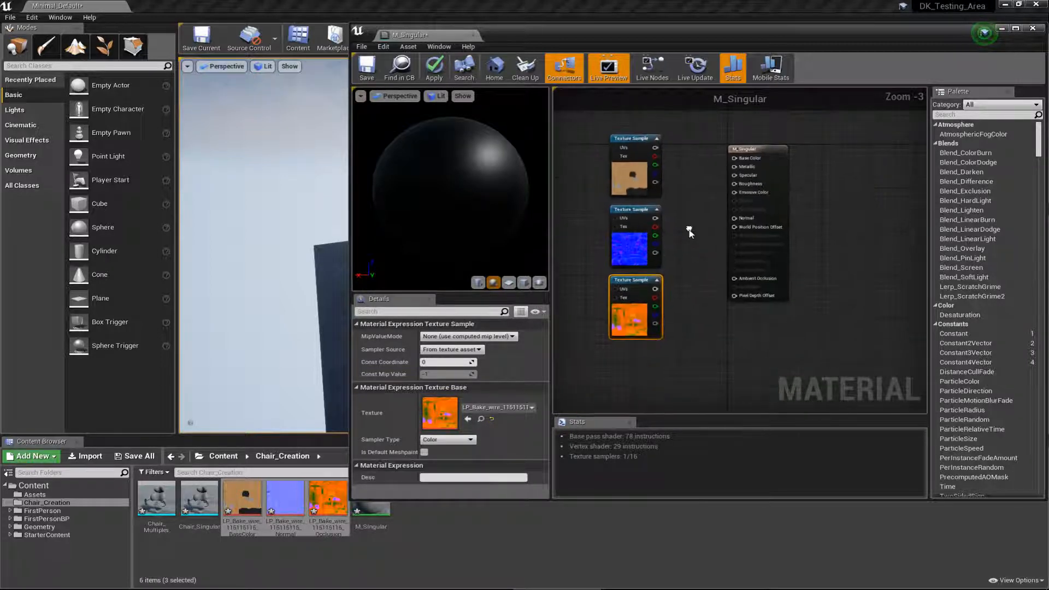
Step: Move the main material node away from the samples and connect the base colour texture to Base Color and the normal map to Normal
{"action": "left_click", "coordinate": [770, 158]}
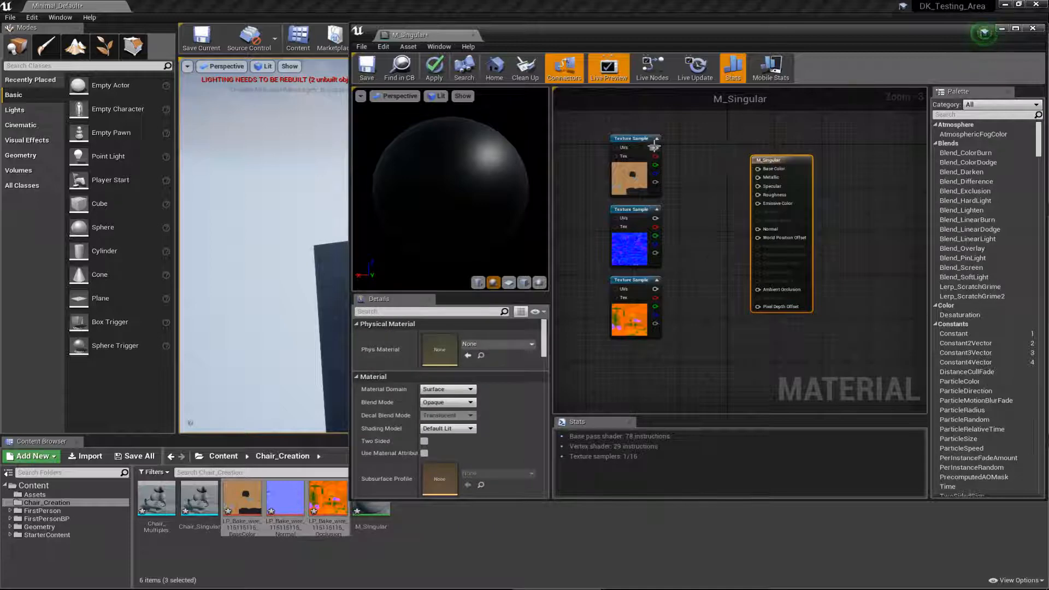
{"action": "left_click_drag", "start_coordinate": [655, 147], "coordinate": [757, 171]}
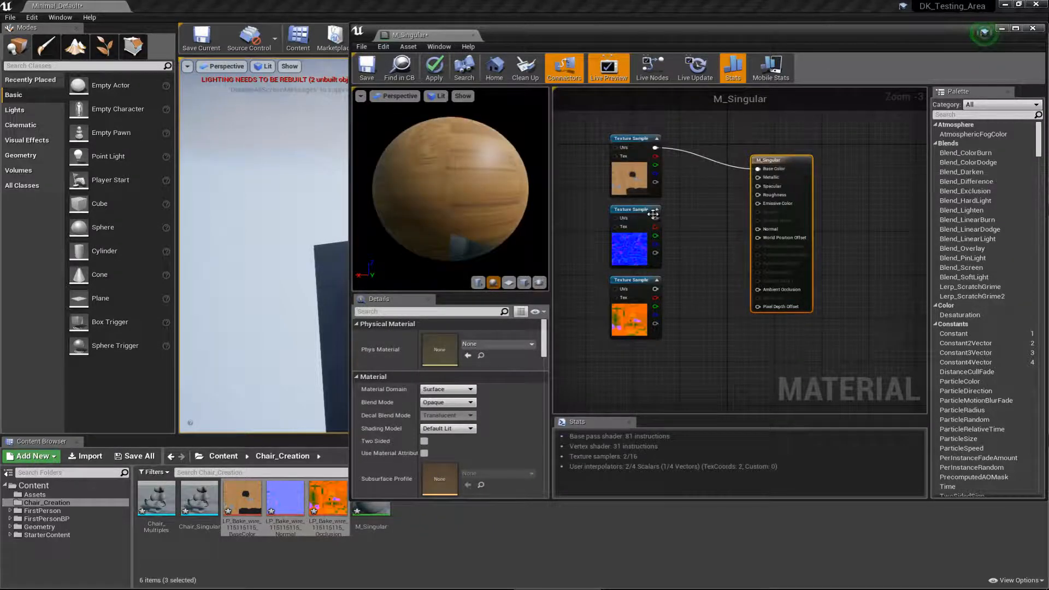
{"action": "left_click_drag", "start_coordinate": [655, 218], "coordinate": [759, 229]}
Step: Connect the OcclusionRoughnessMetallic sample's red, green and blue outputs to Ambient Occlusion, Roughness and Metallic, and save the material
{"action": "left_click", "coordinate": [637, 286]}
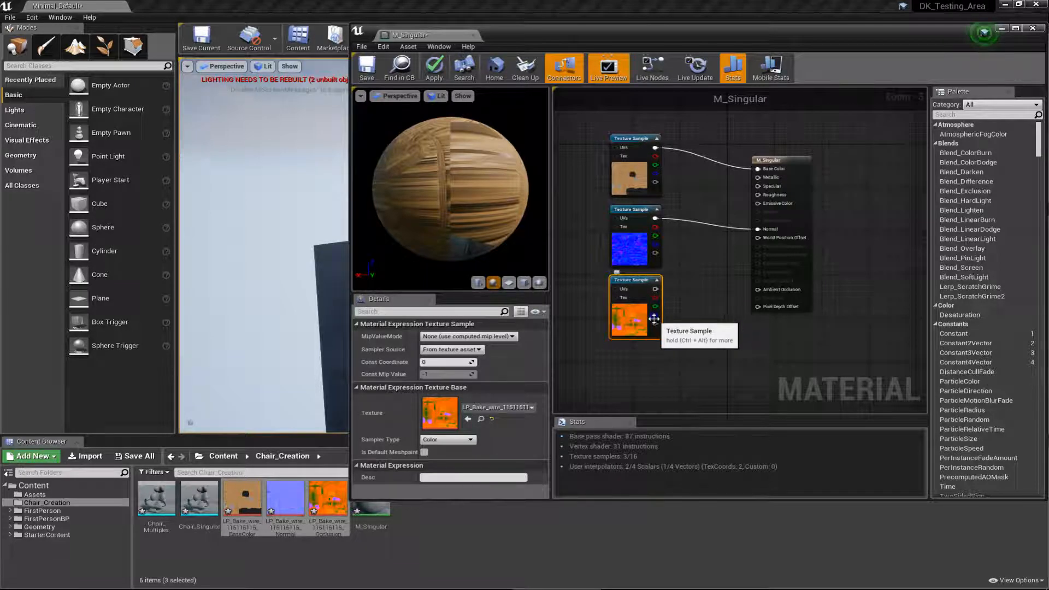
{"action": "left_click_drag", "start_coordinate": [655, 298], "coordinate": [764, 294]}
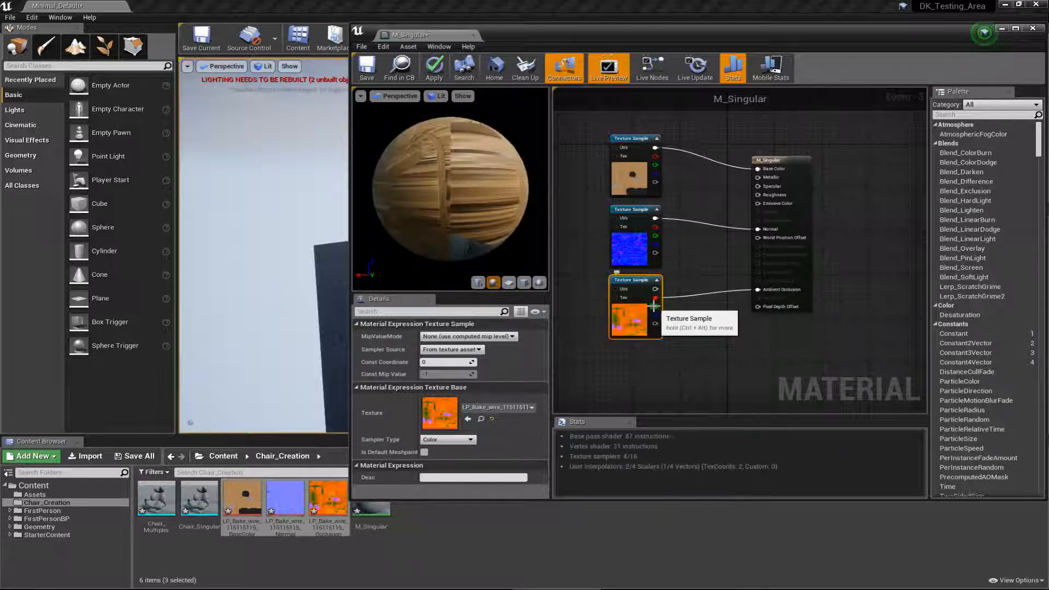
{"action": "left_click_drag", "start_coordinate": [655, 306], "coordinate": [766, 195]}
{"action": "left_click_drag", "start_coordinate": [655, 314], "coordinate": [758, 176]}
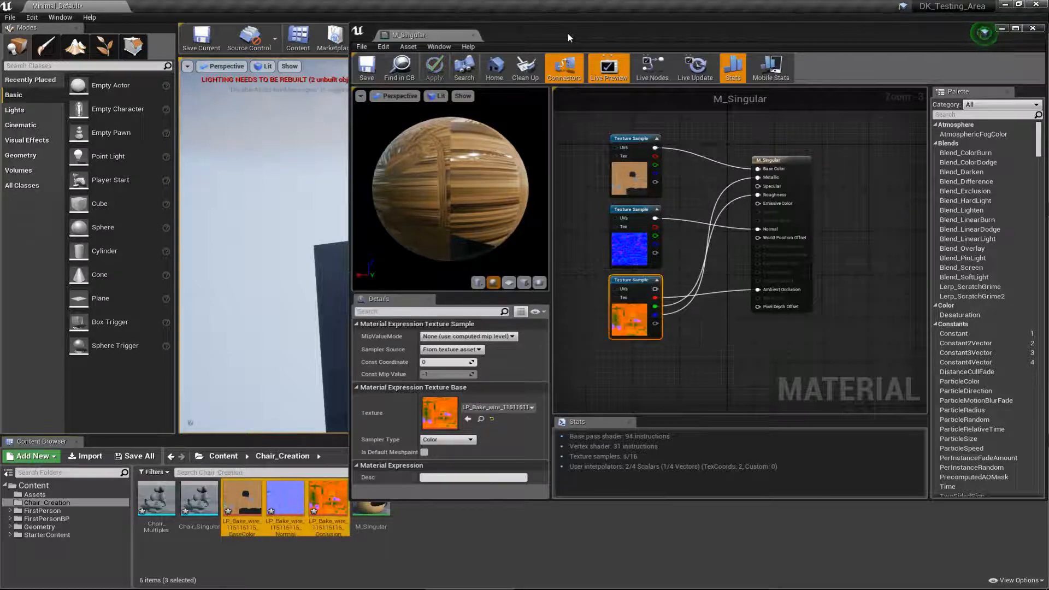
{"action": "left_click_drag", "start_coordinate": [567, 32], "coordinate": [0, 74]}
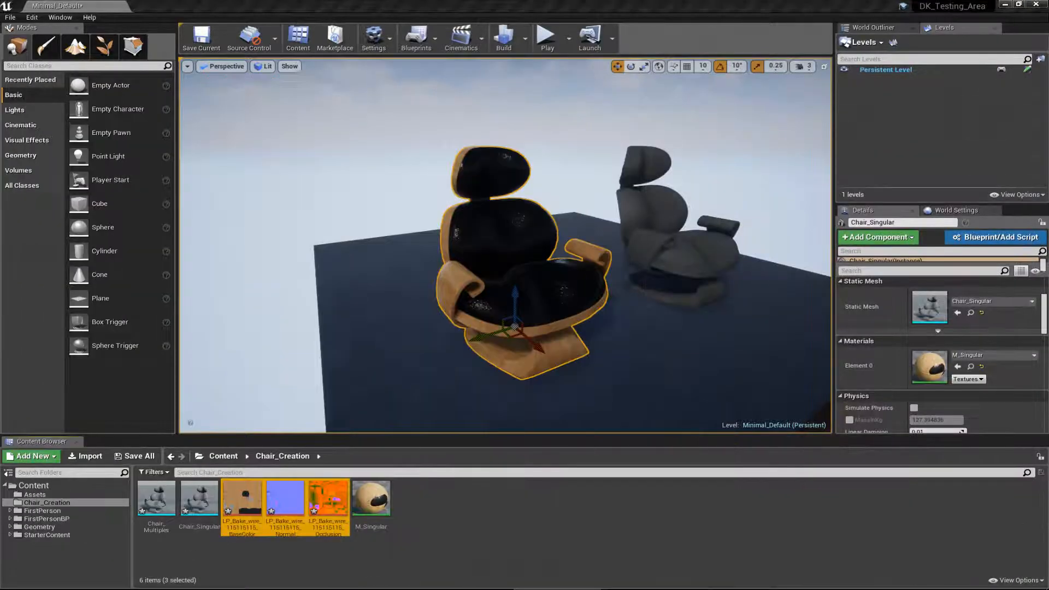
Step: Turn off sRGB on the OcclusionRoughnessMetallic texture, save and close it, and save M_Singular again
{"action": "right_click_drag", "start_coordinate": [447, 279], "coordinate": [437, 297]}
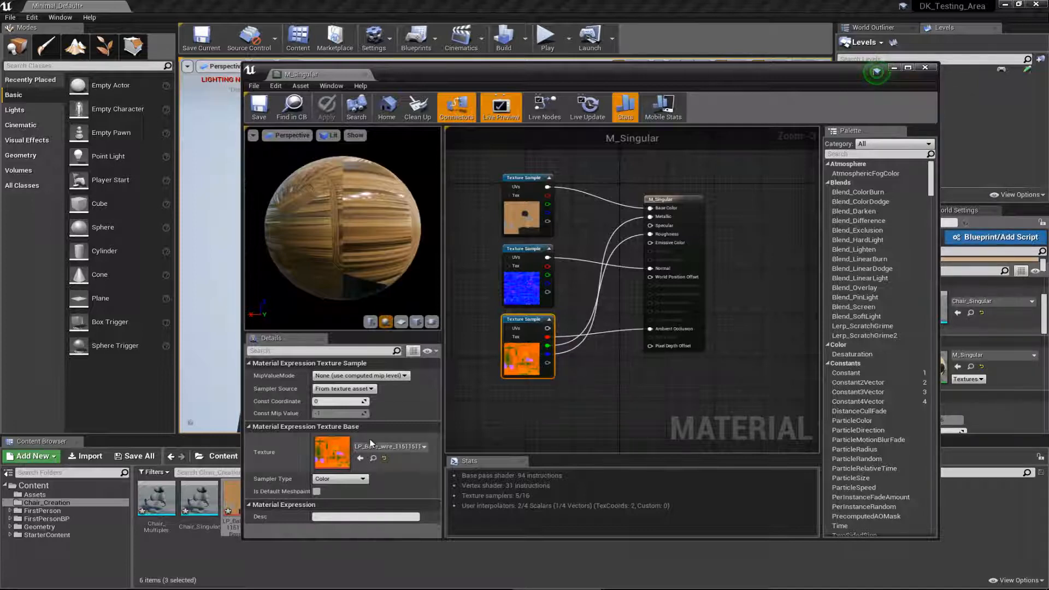
{"action": "double_click", "coordinate": [337, 457]}
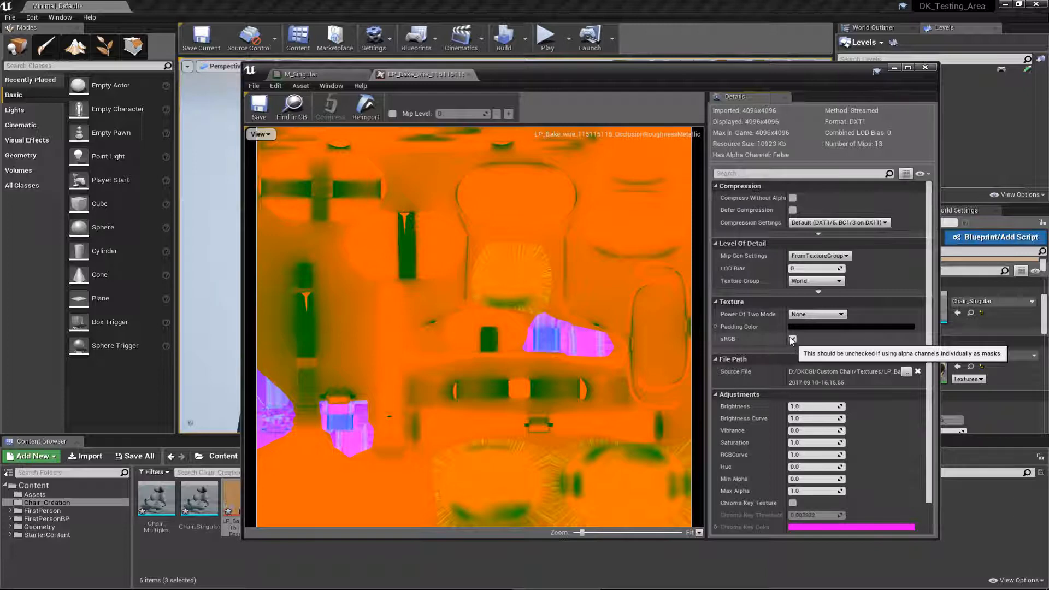
{"action": "left_click", "coordinate": [792, 338]}
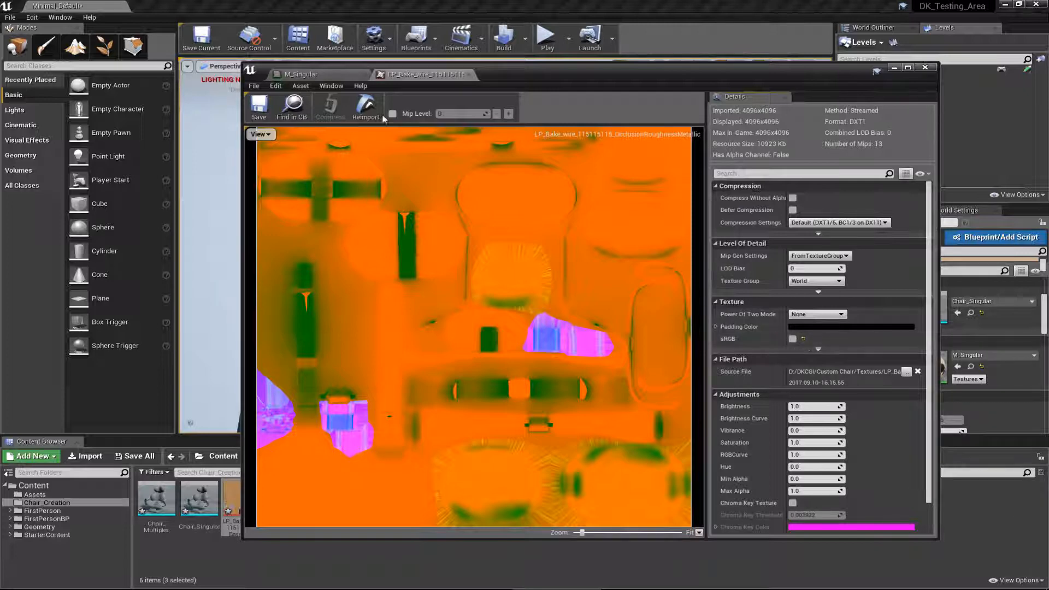
{"action": "left_click", "coordinate": [260, 106]}
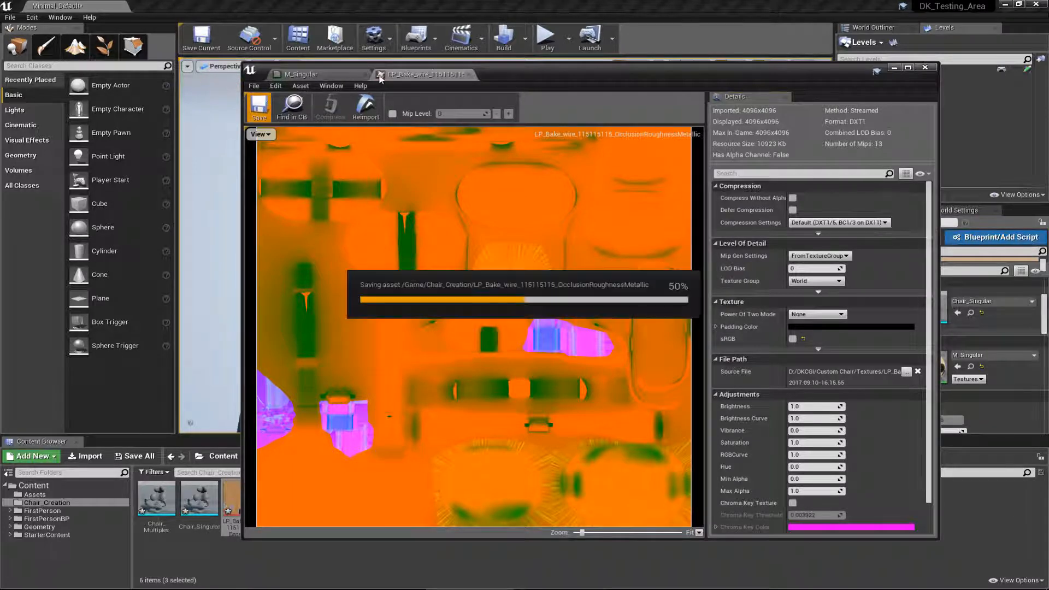
{"action": "left_click", "coordinate": [469, 75]}
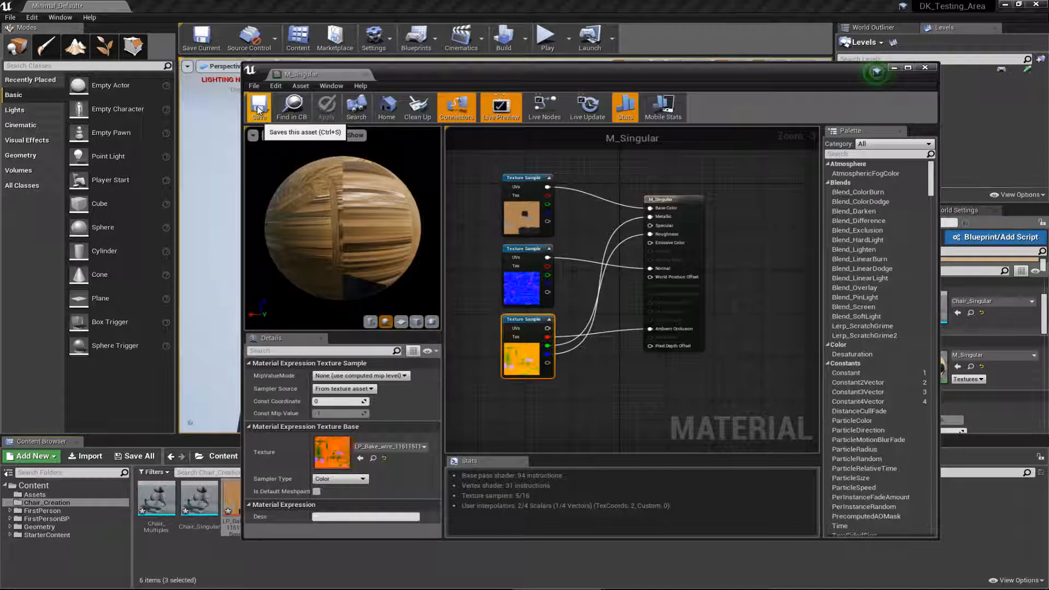
{"action": "left_click", "coordinate": [259, 108]}
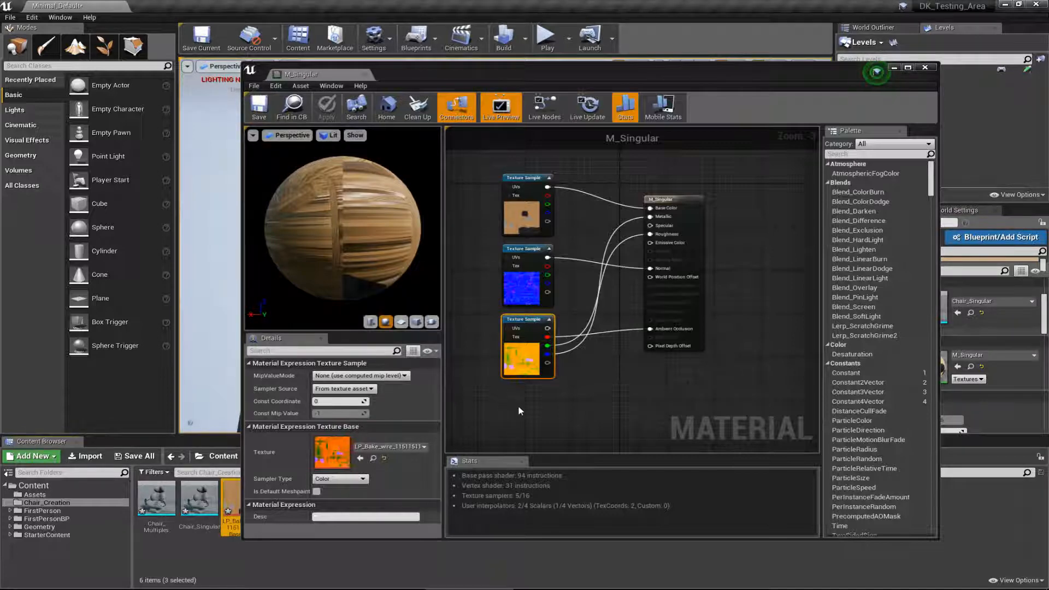
Step: Set the Sampler Type of the OcclusionRoughnessMetallic texture sample in M_Singular to Linear Color
{"action": "left_click", "coordinate": [513, 404]}
{"action": "left_click", "coordinate": [673, 200]}
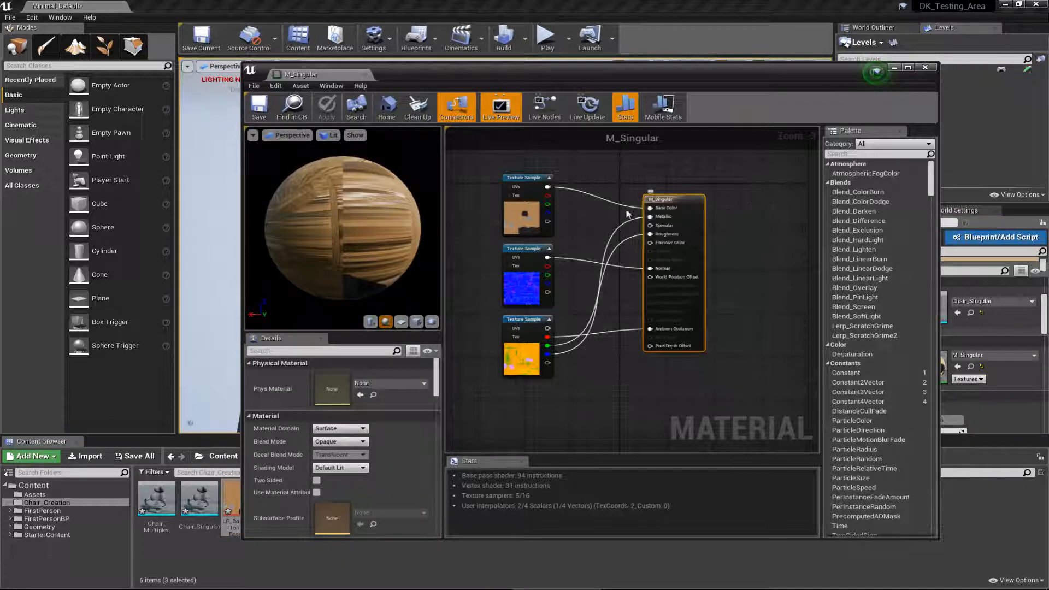
{"action": "left_click", "coordinate": [523, 322]}
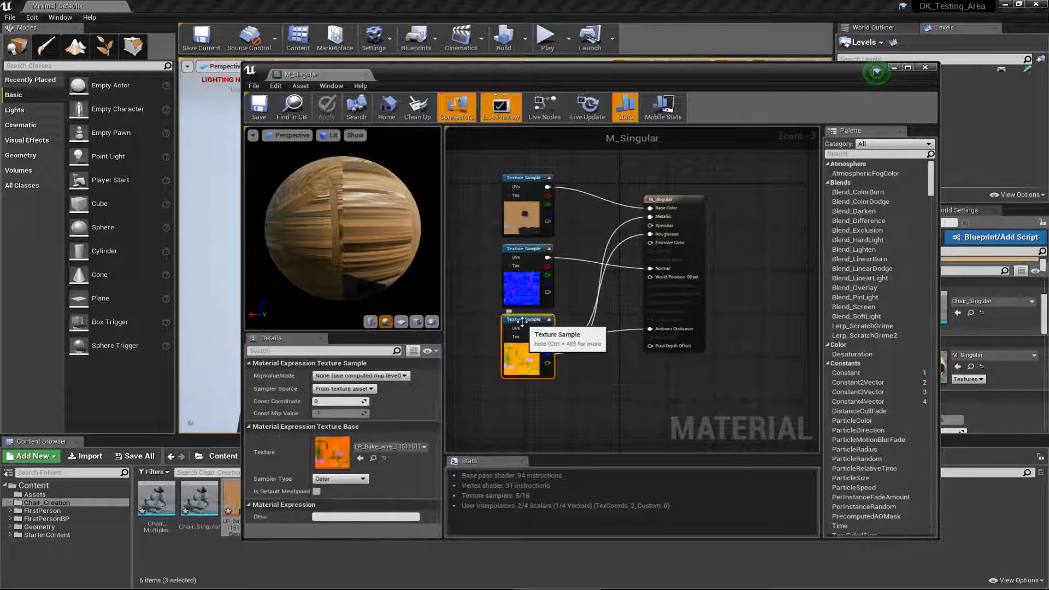
{"action": "left_click", "coordinate": [344, 483]}
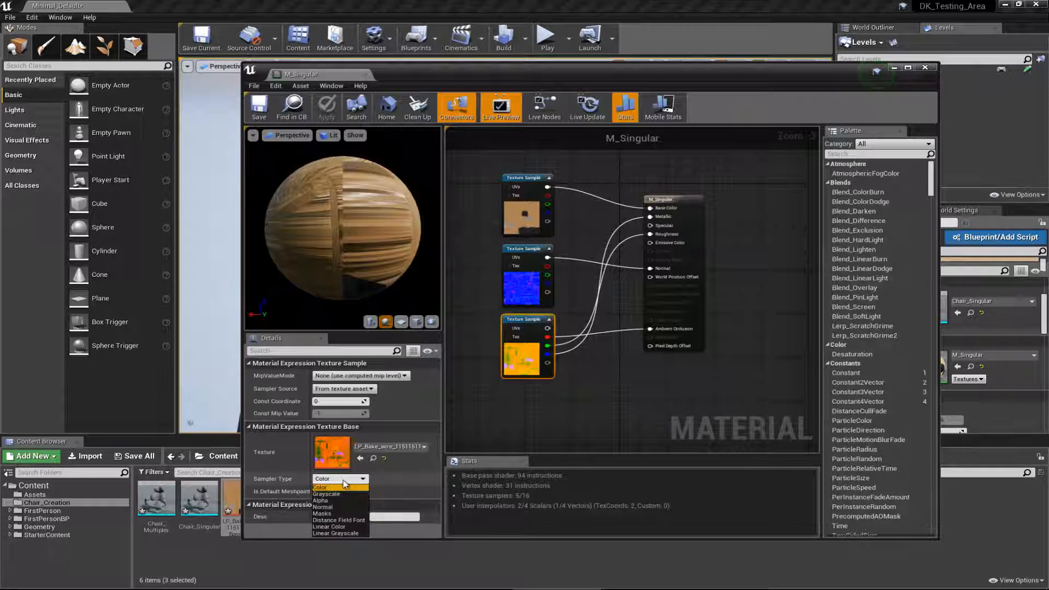
{"action": "left_click", "coordinate": [344, 527]}
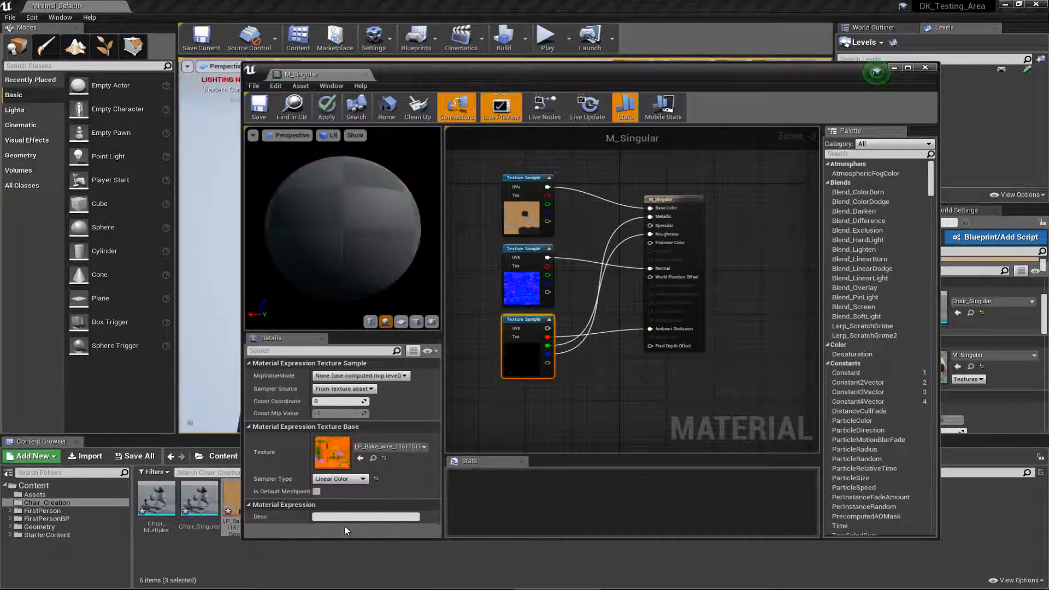
Step: Save and close the M_Singular material, and deselect the singular chair in the level
{"action": "left_click", "coordinate": [672, 199]}
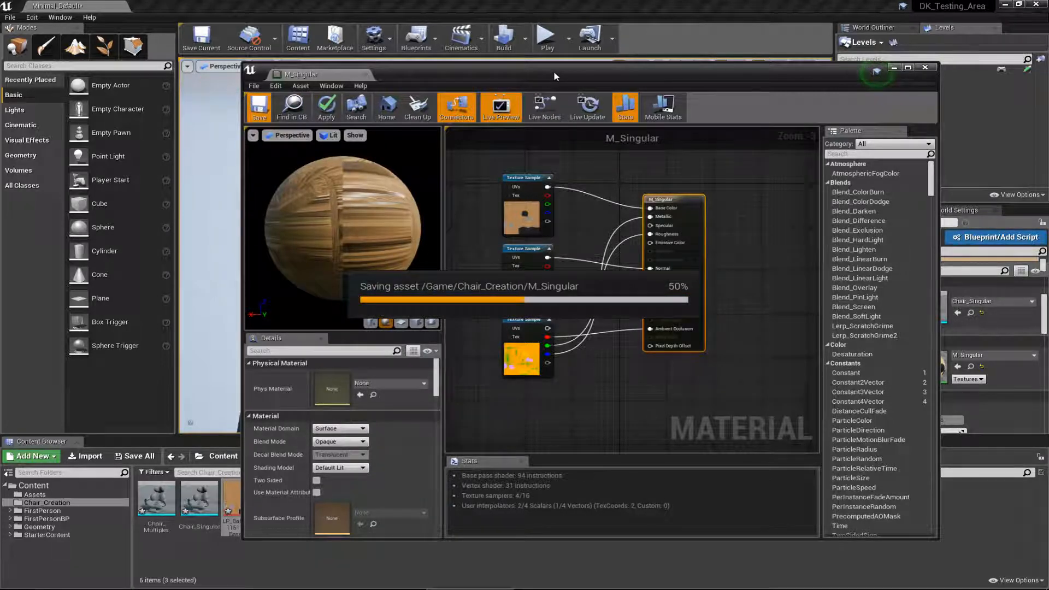
{"action": "left_click", "coordinate": [925, 67]}
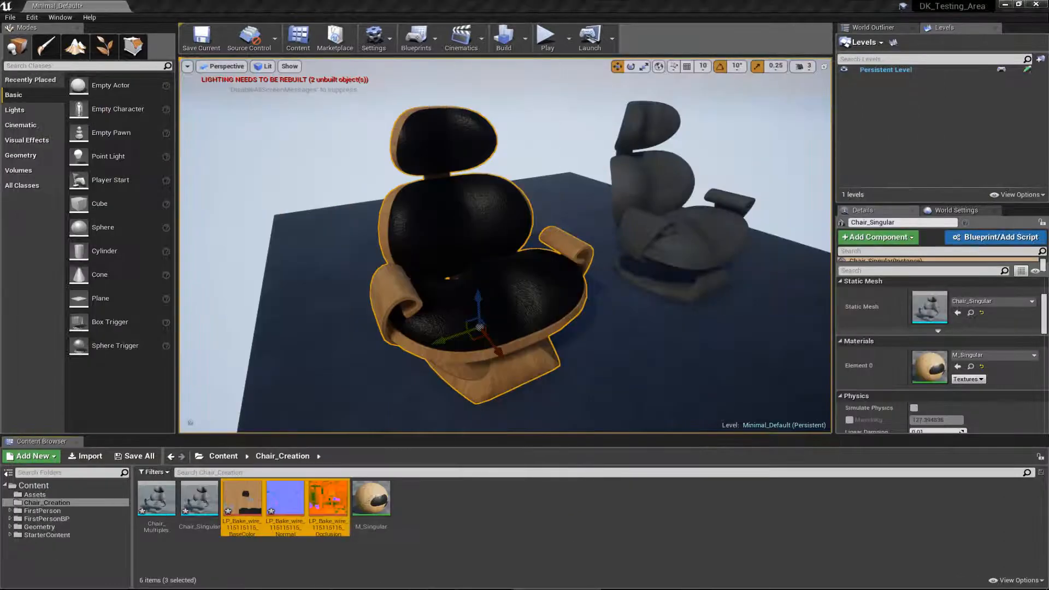
{"action": "left_click_drag", "start_coordinate": [496, 305], "coordinate": [389, 350], "text": "alt"}
{"action": "key", "text": "Escape"}
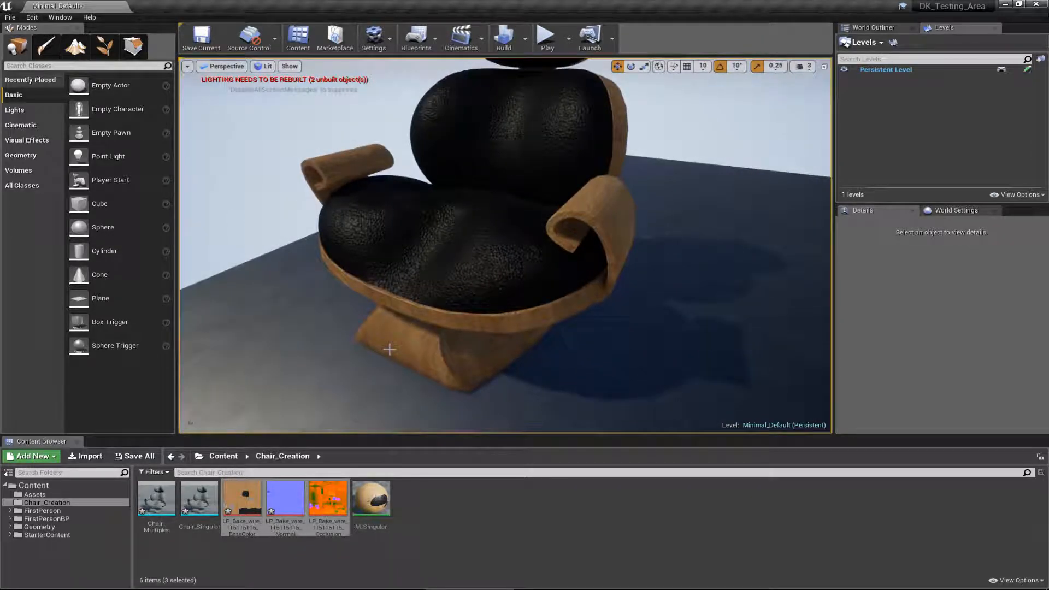
Step: Examine the textured singular chair full-screen, including the metal plates and screws on its back and underside
{"action": "key", "text": "F11"}
{"action": "left_click_drag", "start_coordinate": [562, 326], "coordinate": [1023, 251], "text": "alt"}
{"action": "right_click_drag", "start_coordinate": [1023, 251], "coordinate": [1028, 273], "text": "alt"}
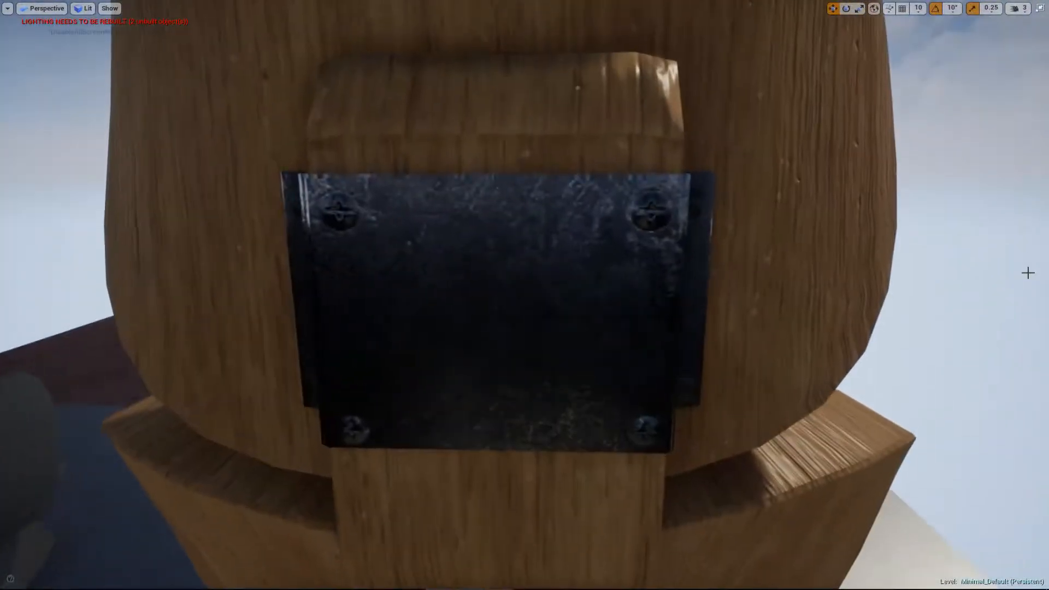
{"action": "left_click_drag", "start_coordinate": [340, 237], "coordinate": [186, 220], "text": "alt"}
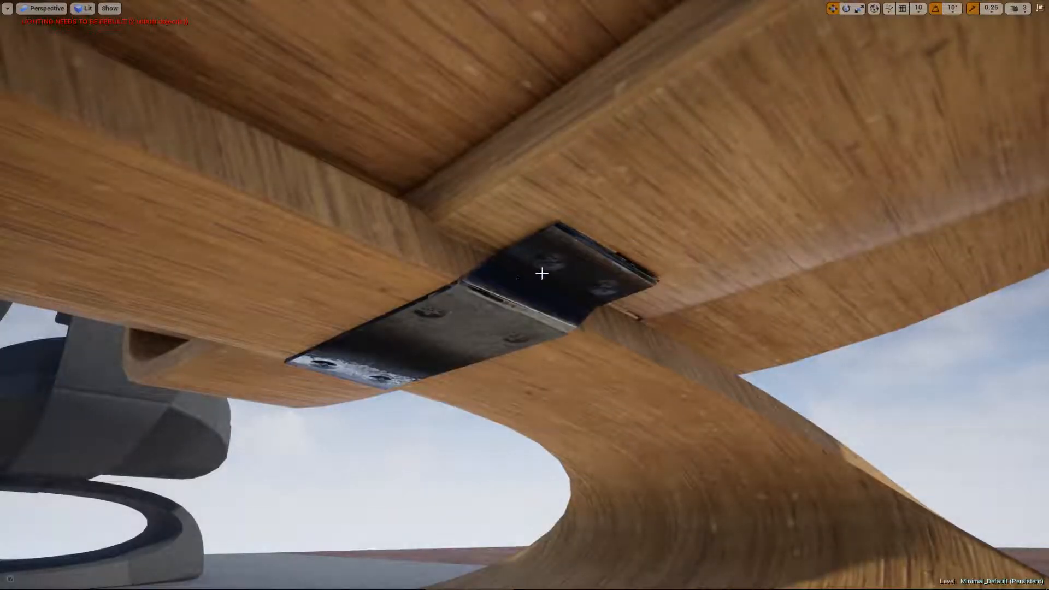
{"action": "left_click_drag", "start_coordinate": [542, 273], "coordinate": [426, 553], "text": "alt"}
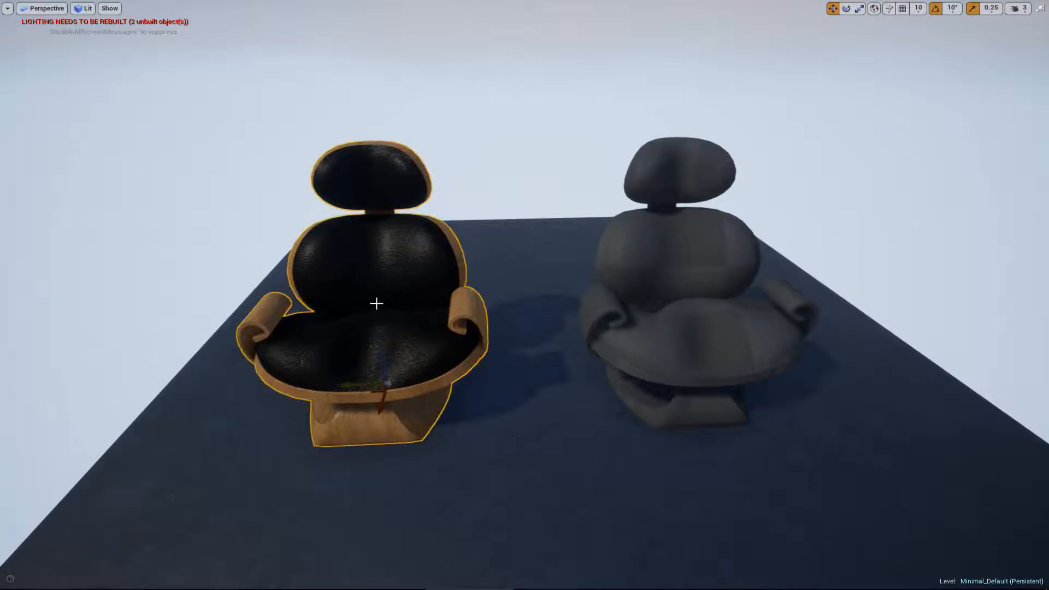
{"action": "key", "text": "F11"}
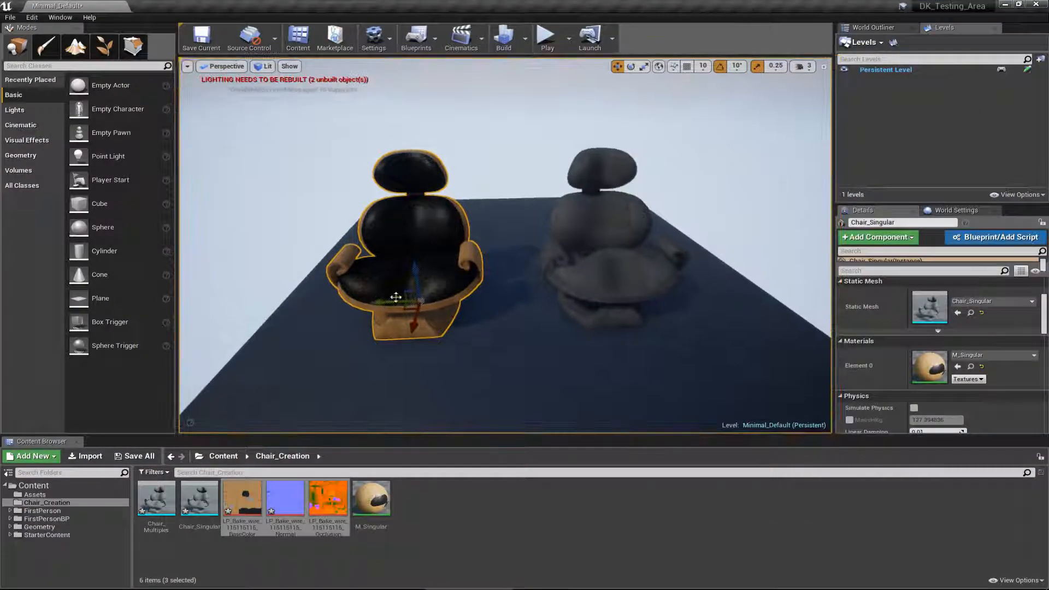
{"action": "right_click_drag", "start_coordinate": [456, 287], "coordinate": [453, 280]}
{"action": "key", "text": "Escape"}
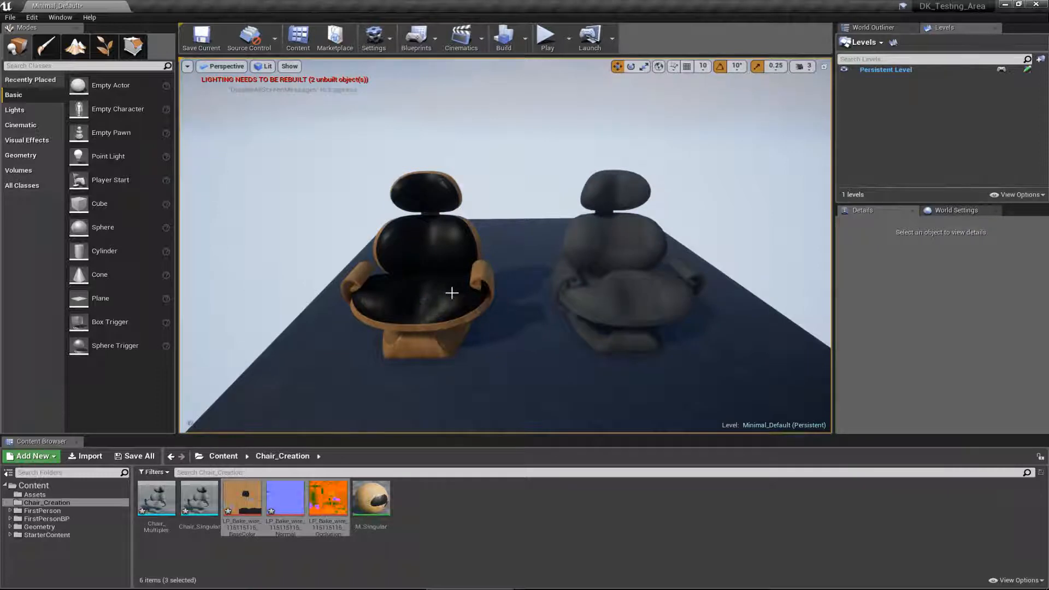
Step: Compare the material slots of Chair_Singular and Chair_Multiples, and examine the untextured chair up close
{"action": "left_click", "coordinate": [568, 327]}
{"action": "left_click", "coordinate": [432, 284]}
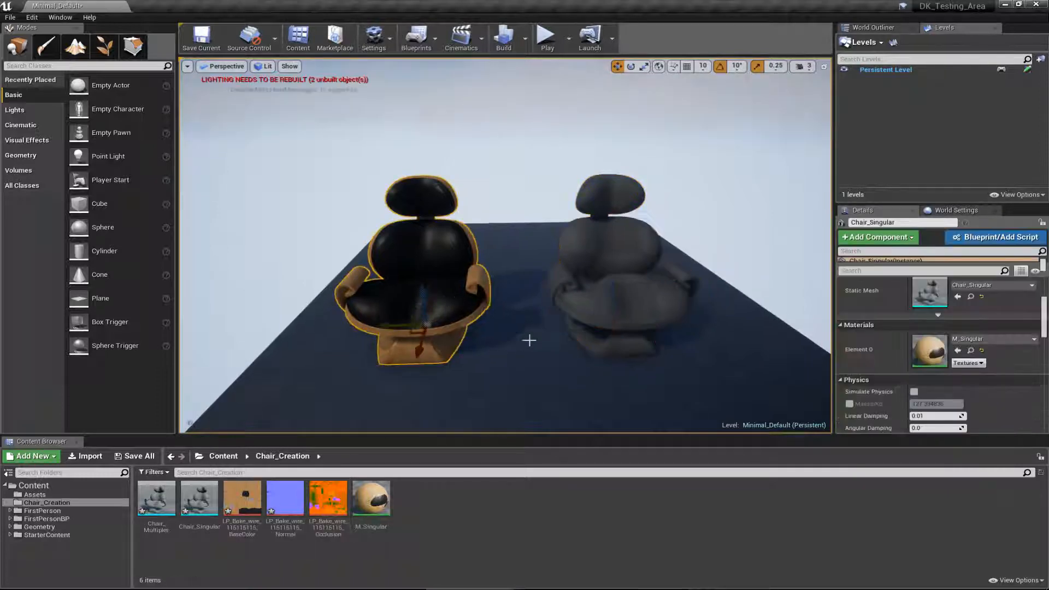
{"action": "right_click_drag", "start_coordinate": [529, 341], "coordinate": [537, 347]}
{"action": "left_click", "coordinate": [613, 367]}
{"action": "right_click_drag", "start_coordinate": [613, 378], "coordinate": [605, 400]}
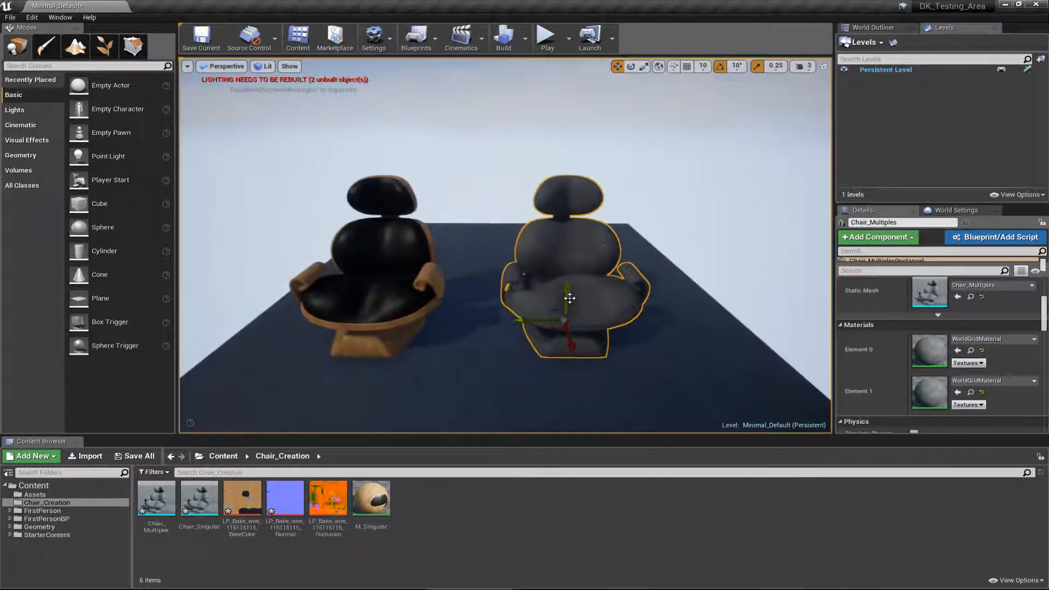
{"action": "scroll", "coordinate": [536, 304], "scroll_direction": "up", "scroll_amount": 10}
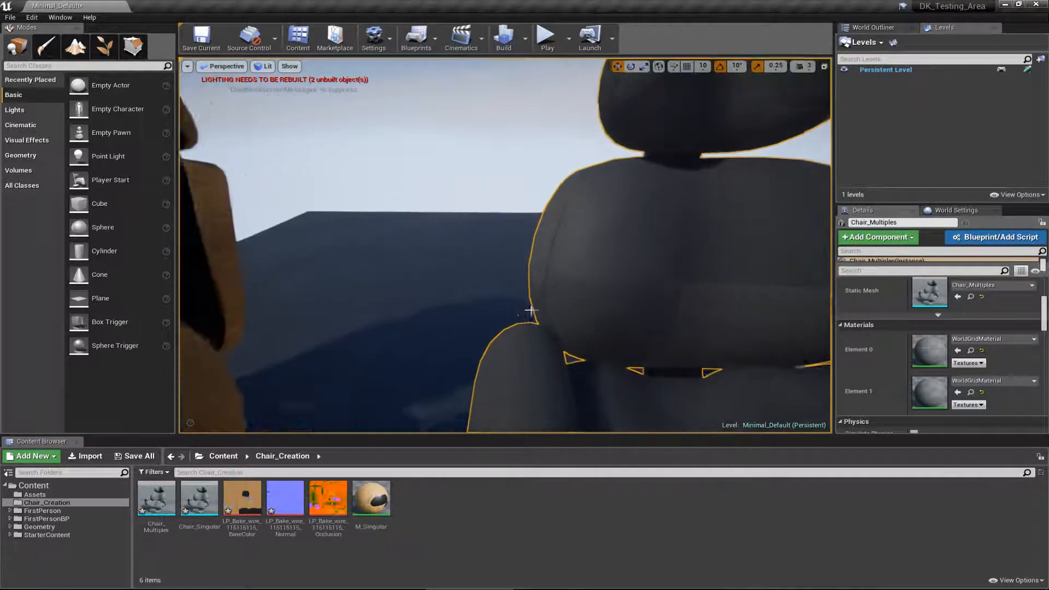
{"action": "right_click_drag", "start_coordinate": [530, 310], "coordinate": [306, 295]}
{"action": "scroll", "coordinate": [305, 295], "scroll_direction": "up", "scroll_amount": 4}
{"action": "right_click_drag", "start_coordinate": [437, 338], "coordinate": [578, 361]}
{"action": "scroll", "coordinate": [577, 361], "scroll_direction": "down", "scroll_amount": 5}
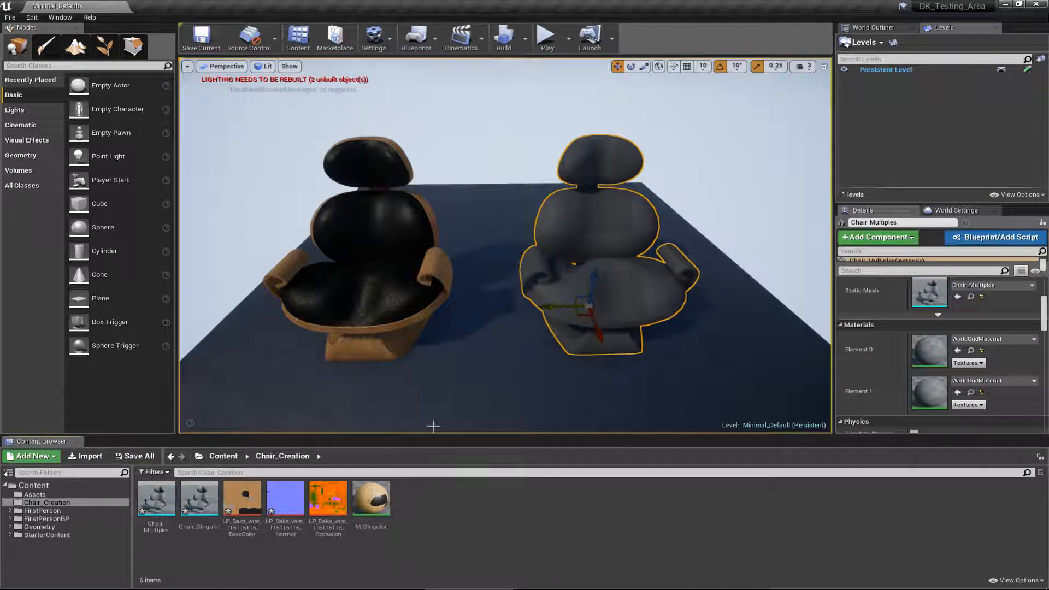
{"action": "key", "text": "Escape"}
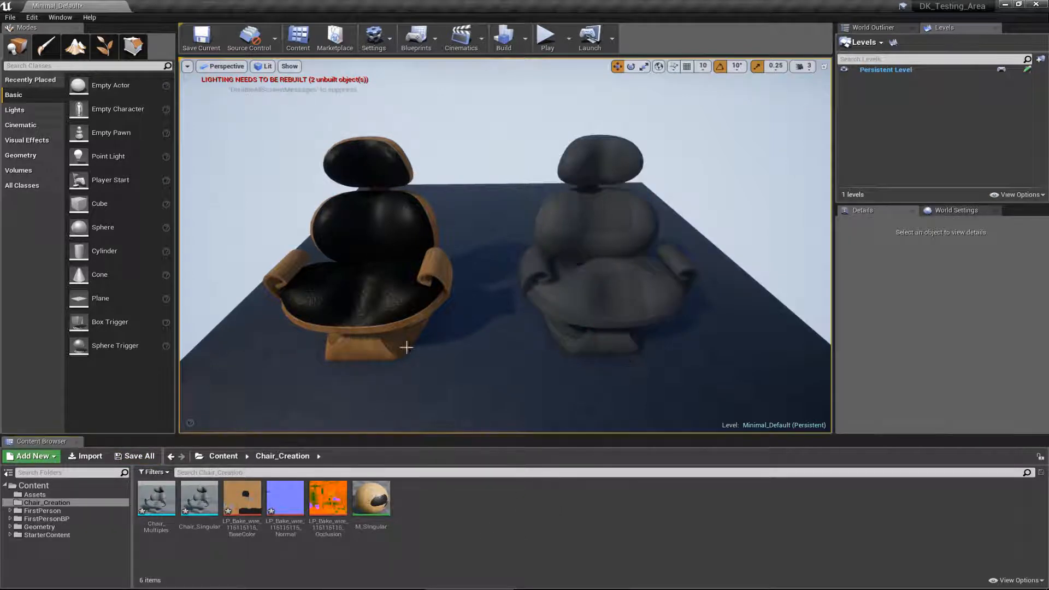
{"action": "mouse_move", "coordinate": [625, 310]}
{"action": "right_mouse_down"}
{"action": "mouse_move", "coordinate": [621, 300]}
{"action": "mouse_move", "coordinate": [623, 313]}
{"action": "right_mouse_up"}
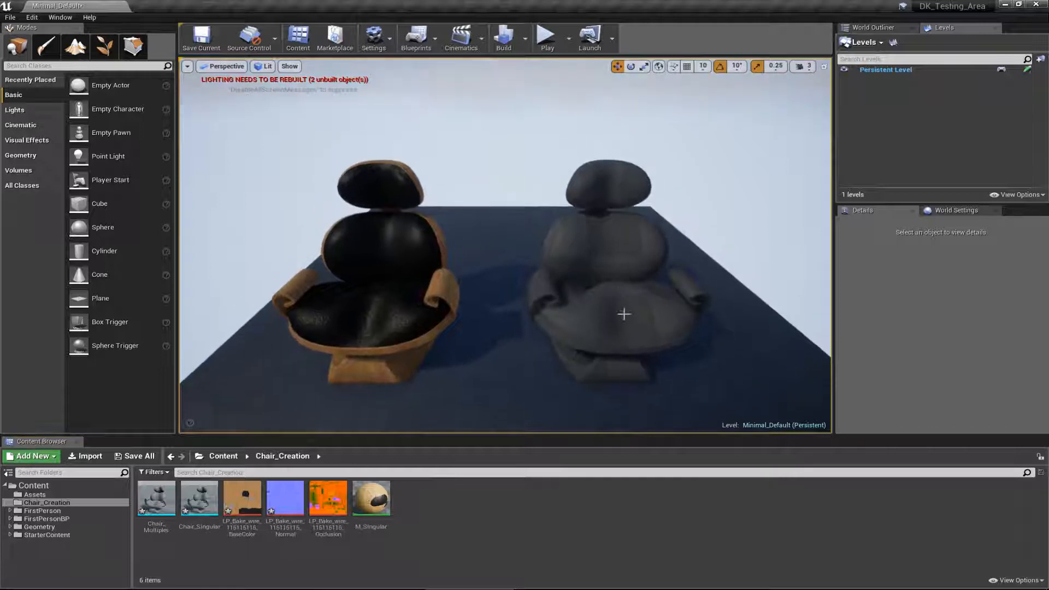
Step: Assign M_Wood_Oak from the StarterContent Materials folder to Element 0 of Chair_Multiples
{"action": "left_click", "coordinate": [75, 534]}
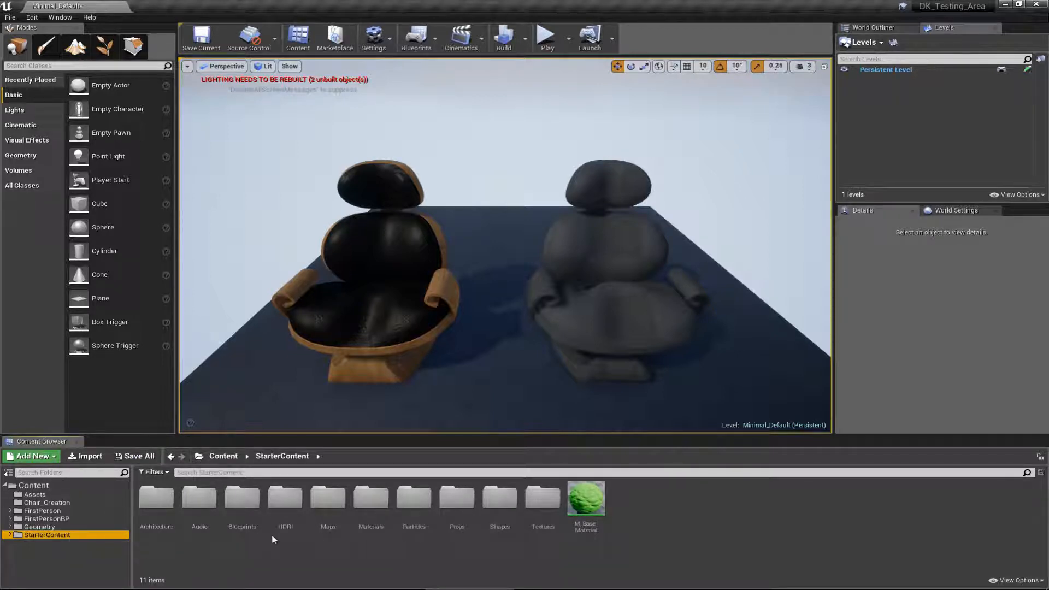
{"action": "double_click", "coordinate": [376, 505]}
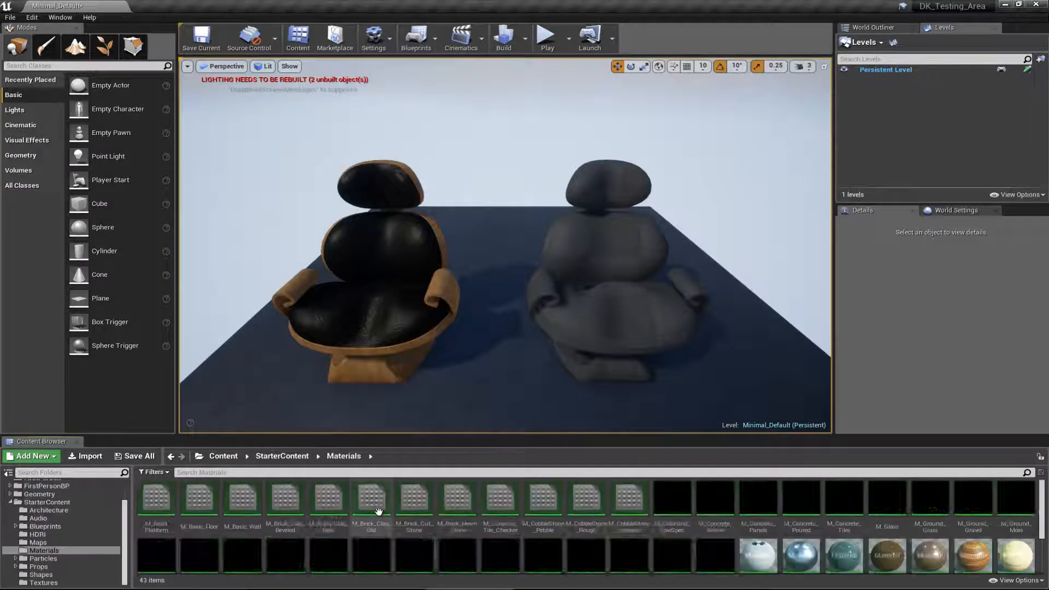
{"action": "scroll", "coordinate": [510, 518], "scroll_direction": "down", "scroll_amount": 2}
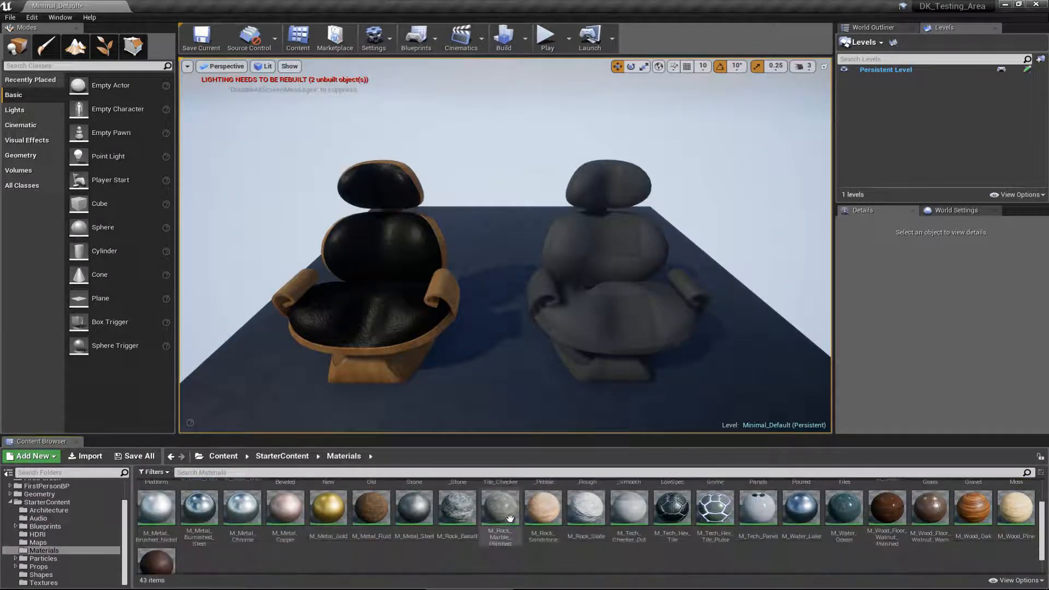
{"action": "scroll", "coordinate": [509, 518], "scroll_direction": "up", "scroll_amount": 1}
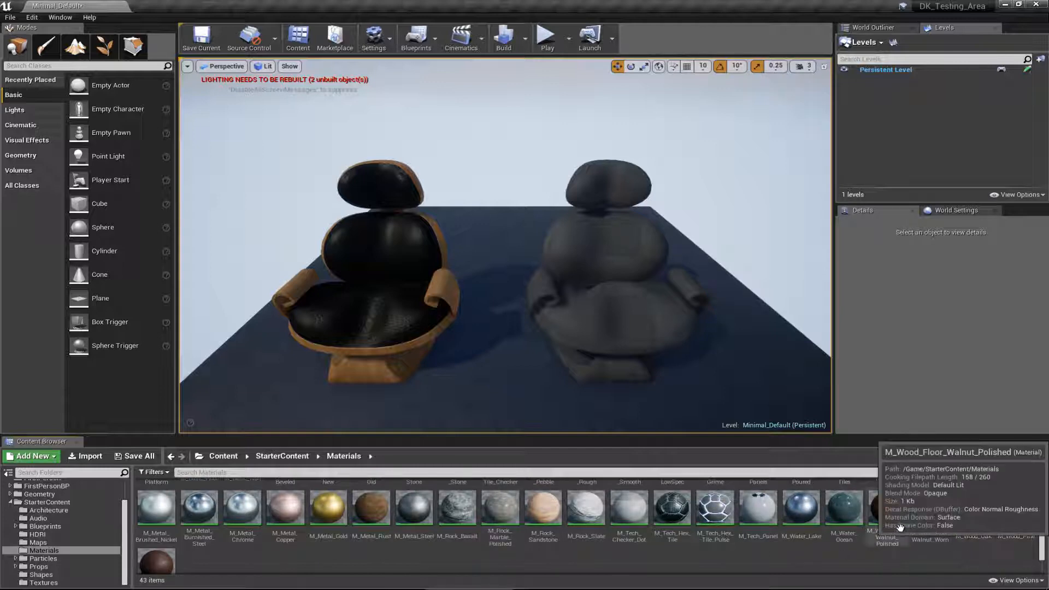
{"action": "left_click", "coordinate": [634, 314]}
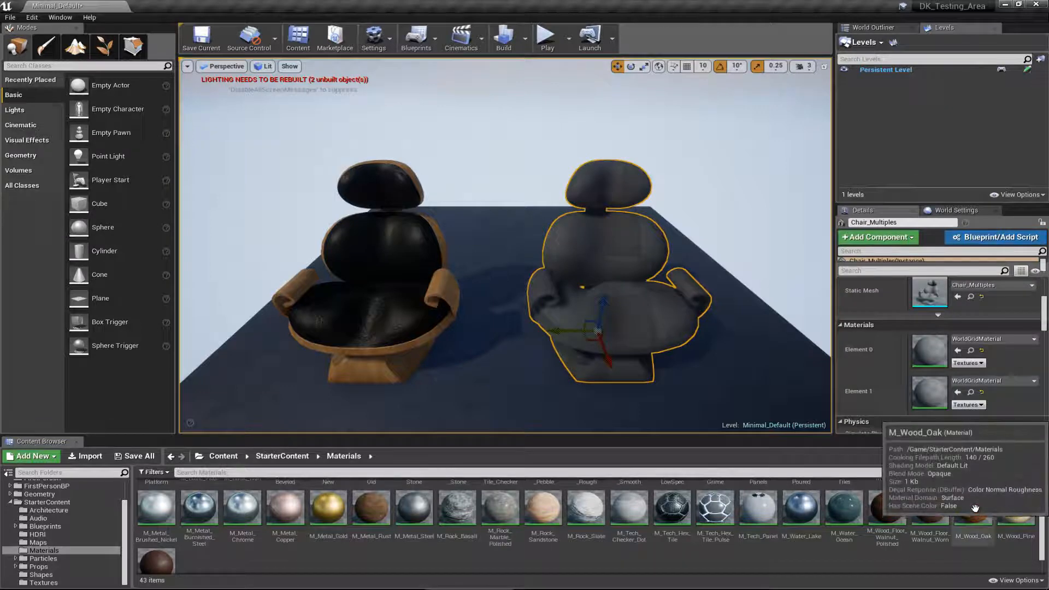
{"action": "left_click_drag", "start_coordinate": [974, 508], "coordinate": [925, 349]}
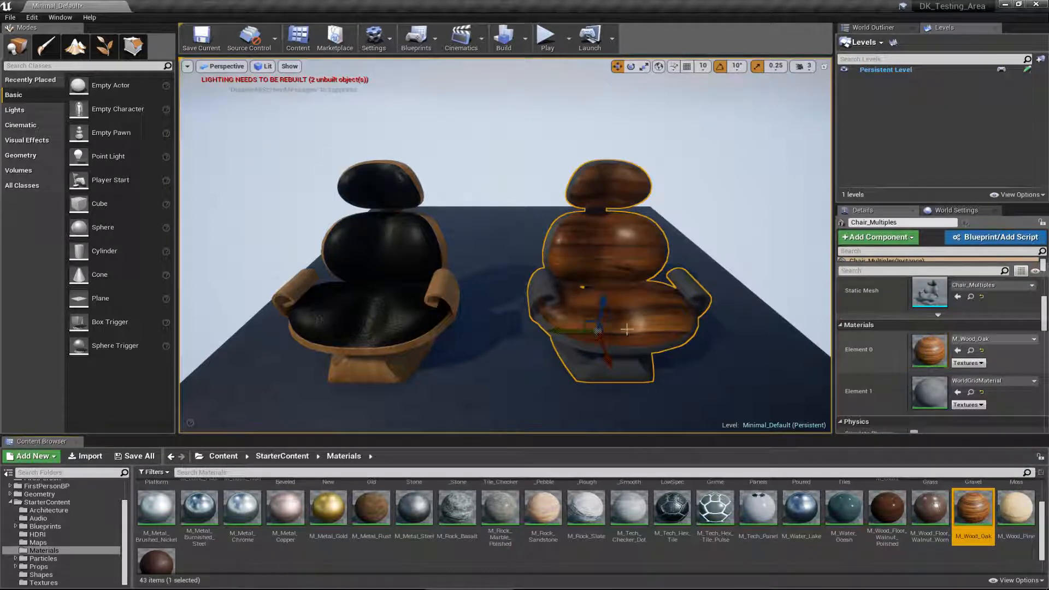
Step: Assign M_Wood_Oak to Element 1 of Chair_Multiples as well, and check the chair from several angles
{"action": "right_click_drag", "start_coordinate": [627, 329], "coordinate": [555, 297]}
{"action": "scroll", "coordinate": [555, 297], "scroll_direction": "up", "scroll_amount": 6}
{"action": "scroll", "coordinate": [560, 300], "scroll_direction": "down", "scroll_amount": 5}
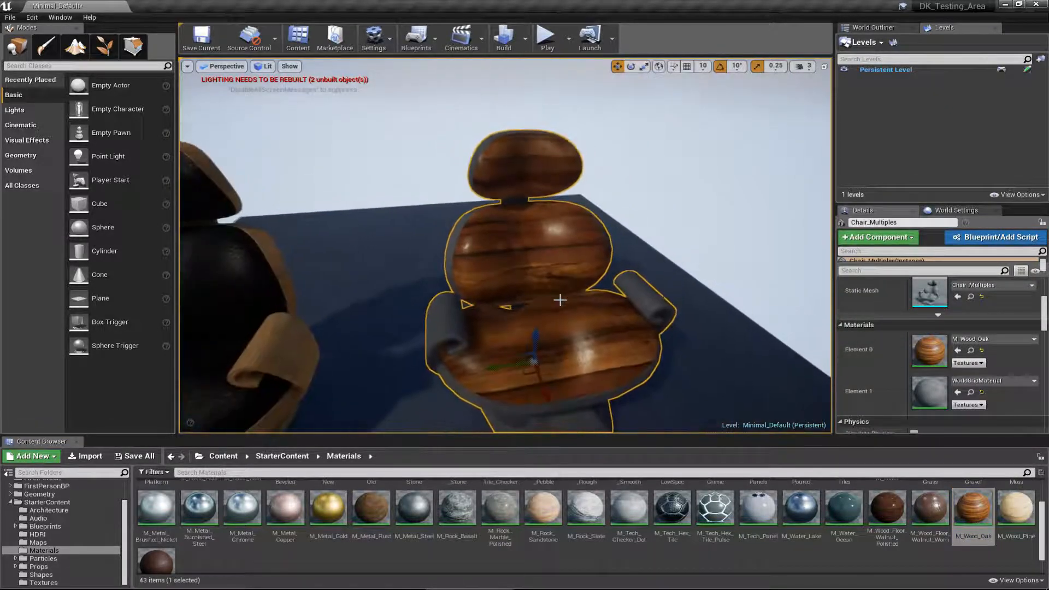
{"action": "left_click_drag", "start_coordinate": [972, 508], "coordinate": [928, 395]}
{"action": "right_click_drag", "start_coordinate": [546, 300], "coordinate": [599, 302]}
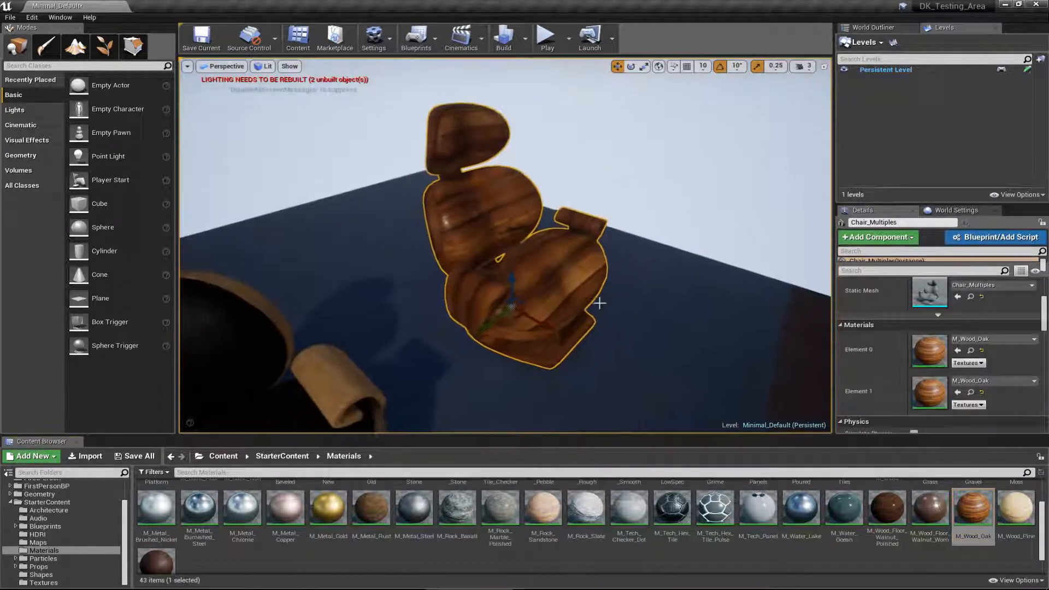
{"action": "key", "text": "Escape"}
{"action": "scroll", "coordinate": [456, 300], "scroll_direction": "up", "scroll_amount": 10}
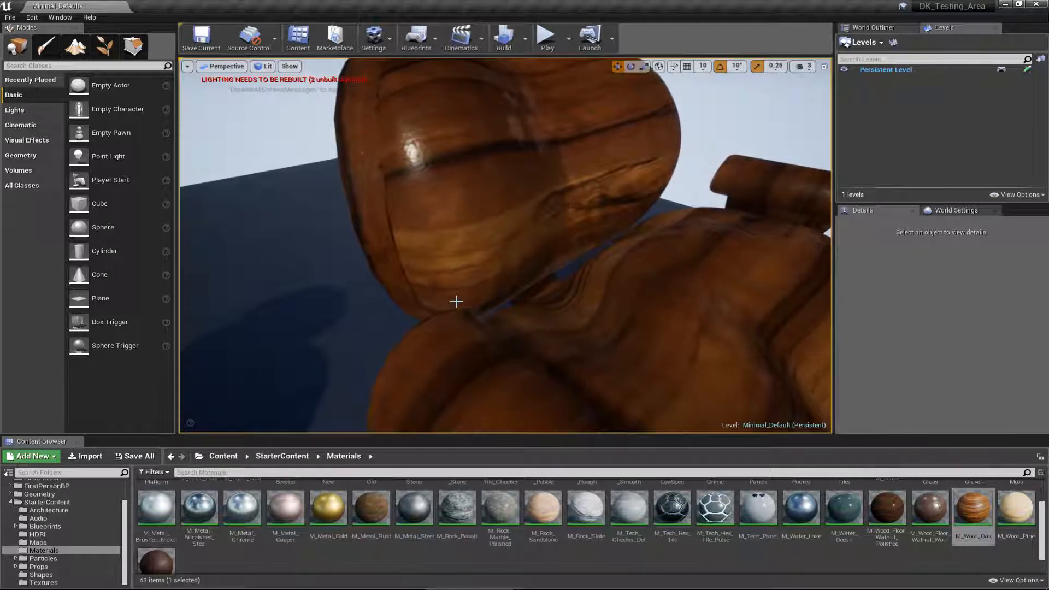
{"action": "left_click_drag", "start_coordinate": [456, 301], "coordinate": [305, 324], "text": "alt"}
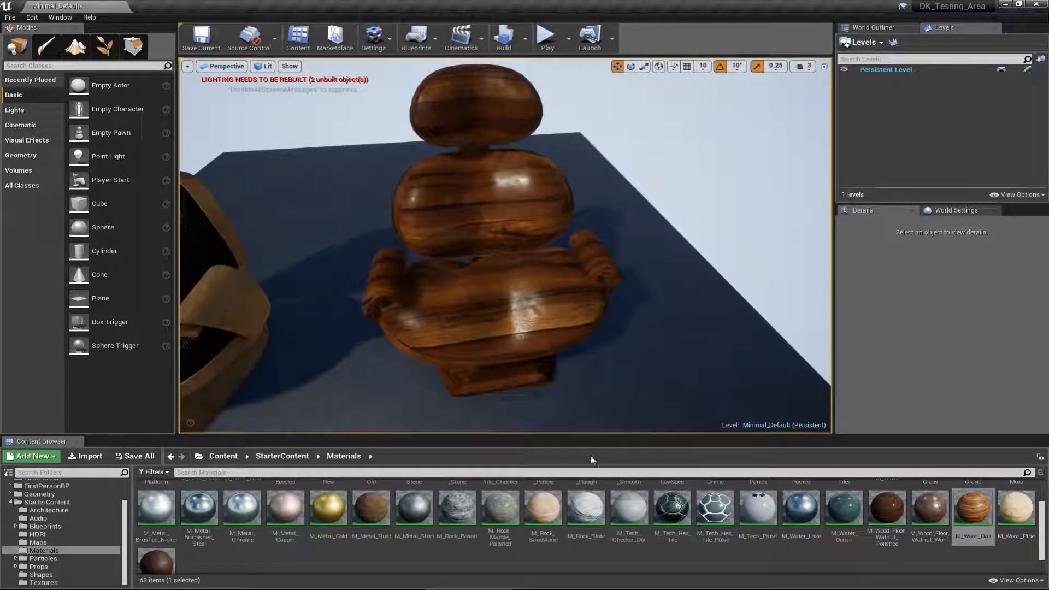
Step: Replace the Element 0 material of Chair_Multiples with M_Tech_Hex_Tile from the starter materials
{"action": "scroll", "coordinate": [697, 552], "scroll_direction": "up", "scroll_amount": 3}
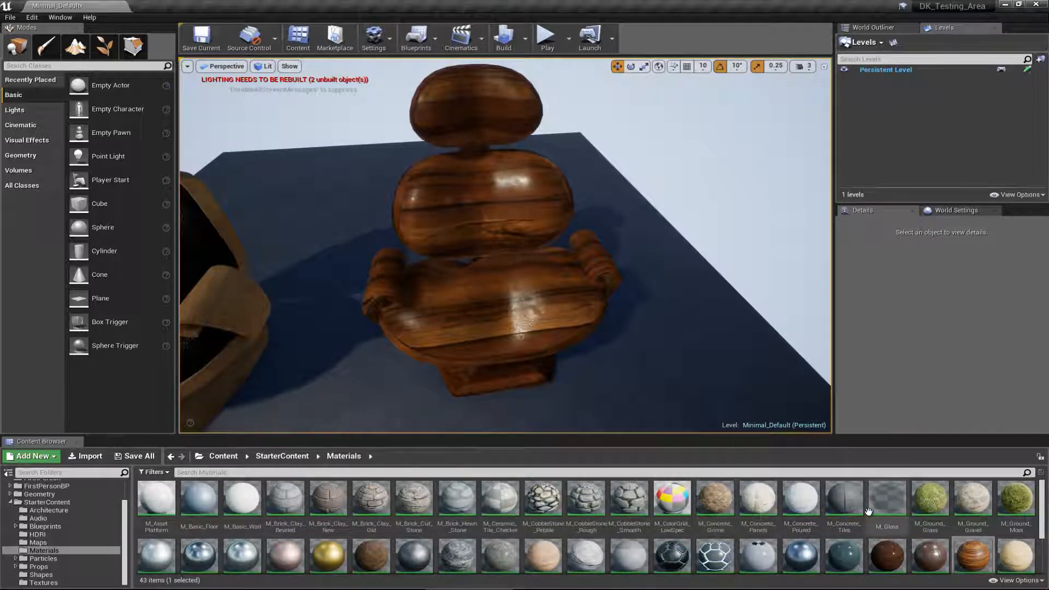
{"action": "scroll", "coordinate": [978, 500], "scroll_direction": "down", "scroll_amount": 3}
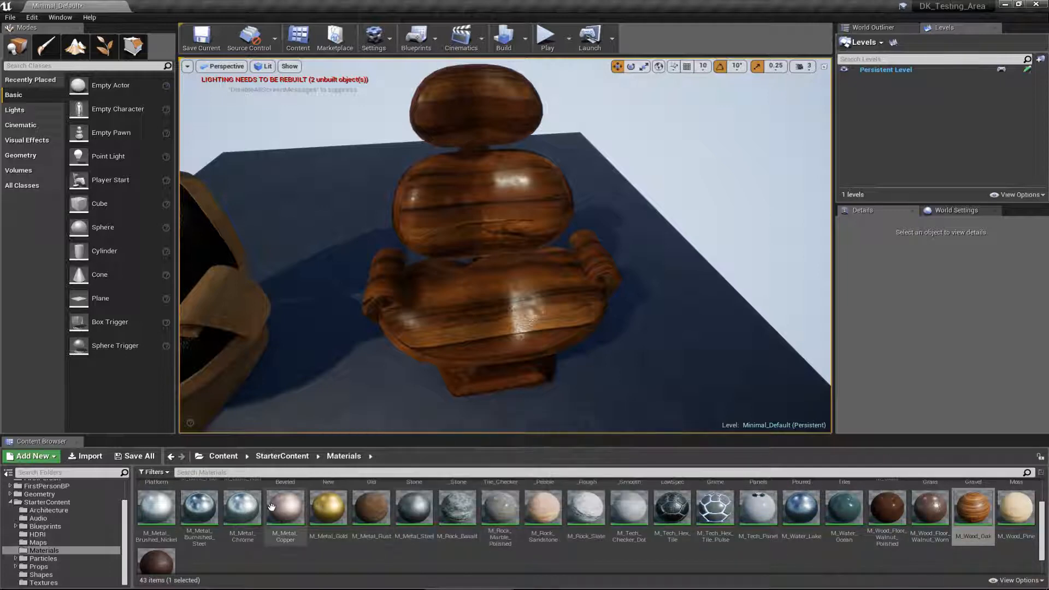
{"action": "scroll", "coordinate": [219, 518], "scroll_direction": "down", "scroll_amount": 3}
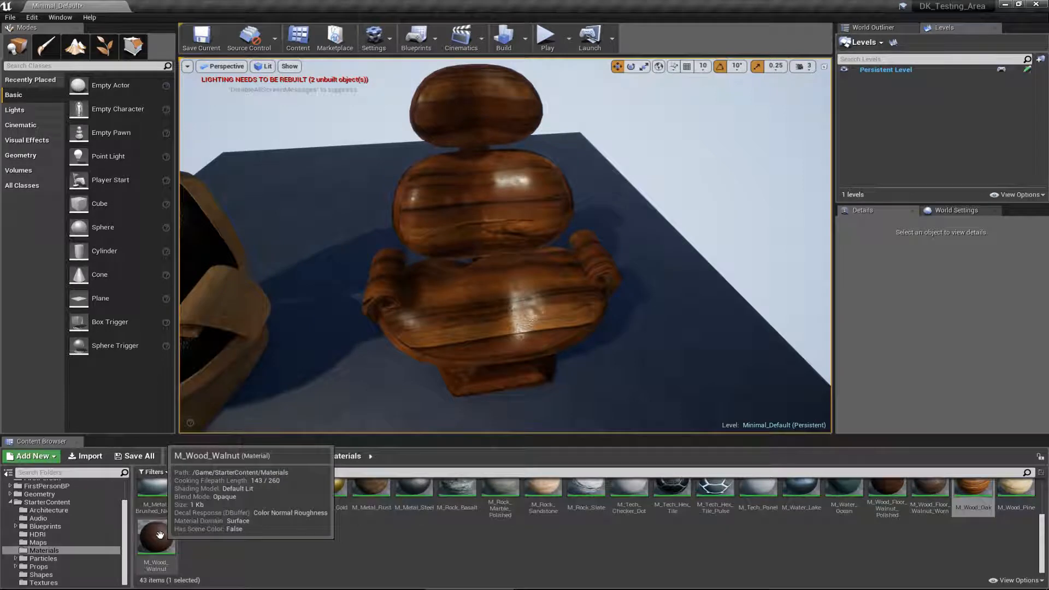
{"action": "scroll", "coordinate": [303, 532], "scroll_direction": "up", "scroll_amount": 2}
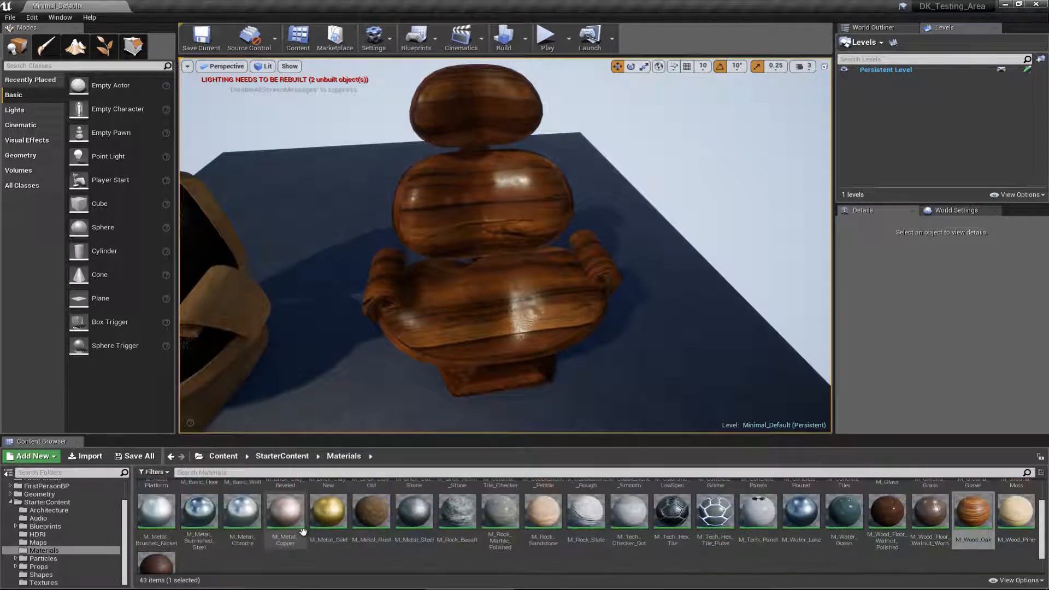
{"action": "left_click", "coordinate": [506, 293]}
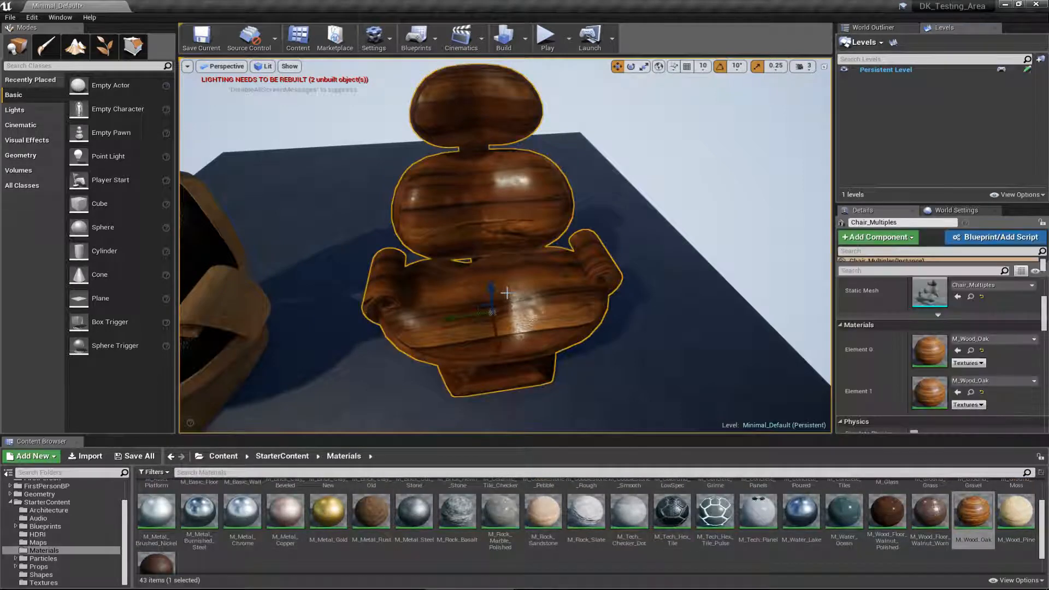
{"action": "left_click_drag", "start_coordinate": [672, 511], "coordinate": [928, 349]}
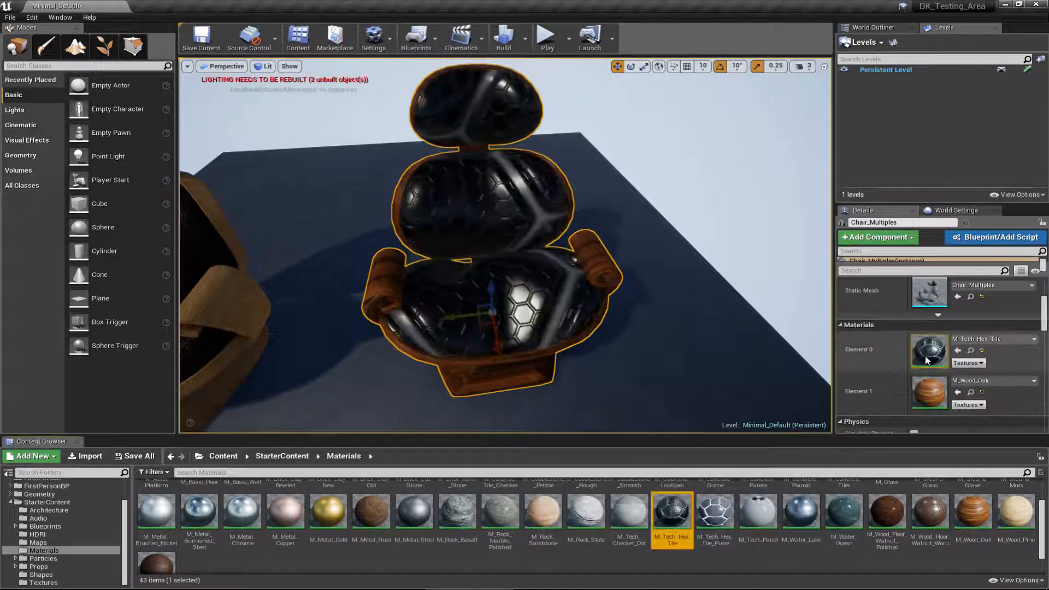
Step: Examine the hex-tile and oak chair from different distances beside the baked singular chair
{"action": "right_click_drag", "start_coordinate": [591, 303], "coordinate": [607, 321]}
{"action": "key", "text": "s"}
{"action": "key", "text": "w"}
{"action": "key", "text": "s"}
{"action": "key", "text": "Escape"}
{"action": "key", "text": "w"}
{"action": "key", "text": "d"}
{"action": "key", "text": "a"}
{"action": "key", "text": "s"}
{"action": "key", "text": "w"}
{"action": "left_click", "coordinate": [576, 307]}
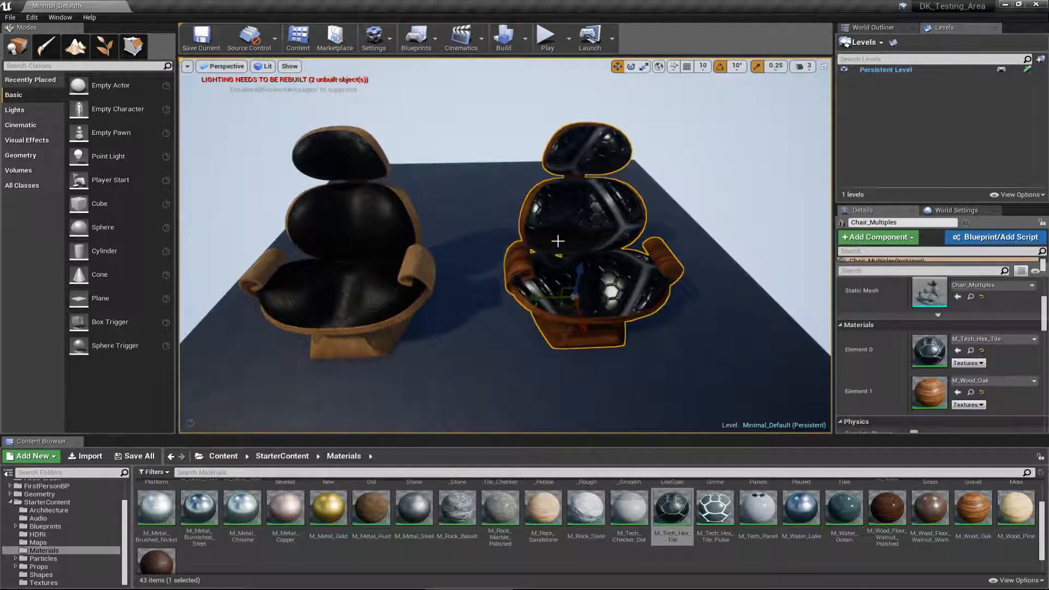
{"action": "key", "text": "Escape"}
{"action": "right_click_drag", "start_coordinate": [579, 162], "coordinate": [573, 205]}
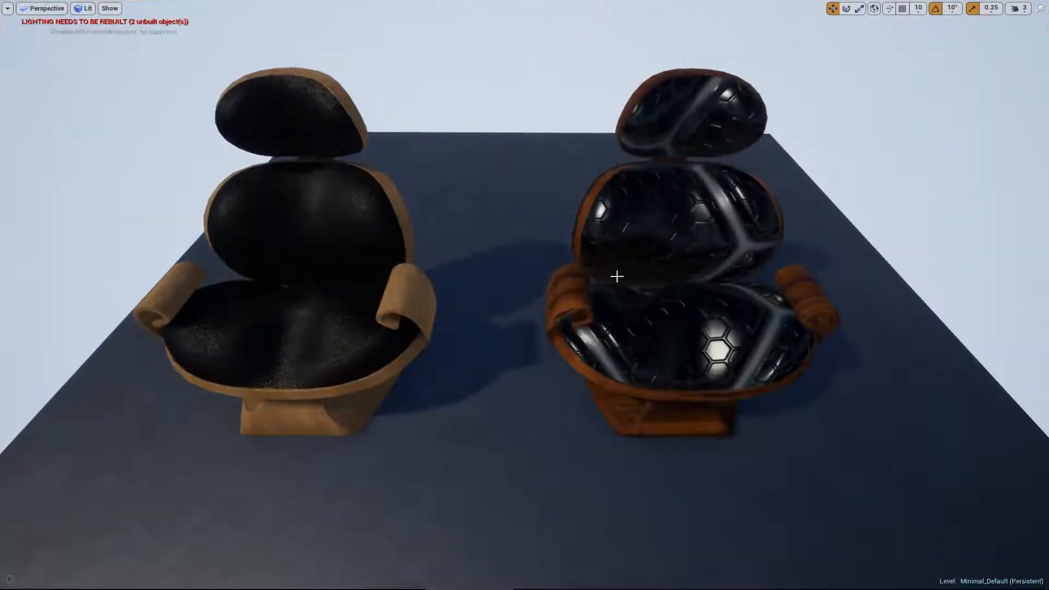
Step: Compare both chairs in the full-screen viewport, and review the two material elements of Chair_Multiples
{"action": "left_click", "coordinate": [563, 238]}
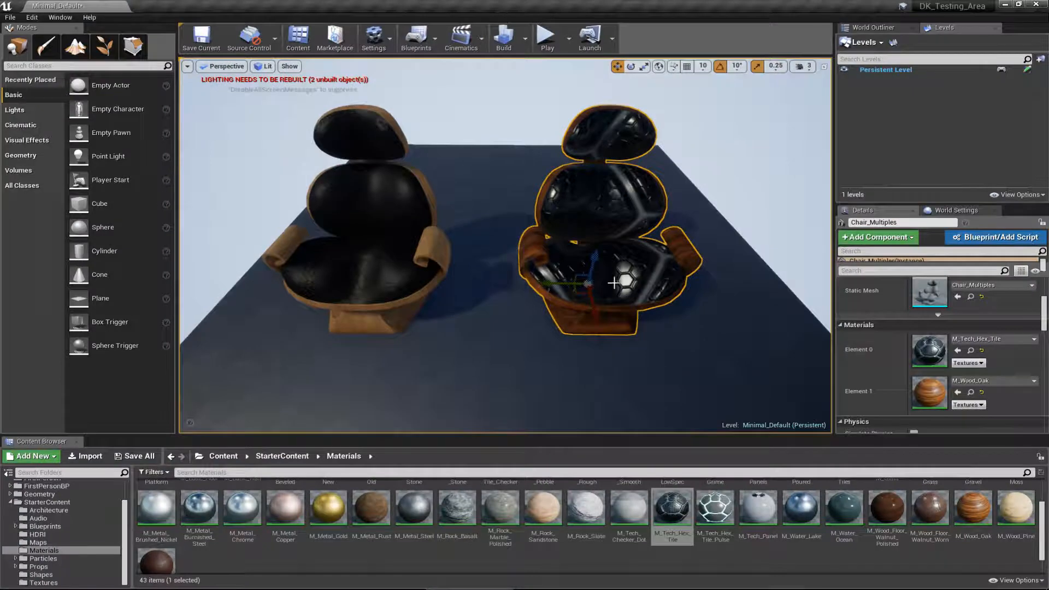
{"action": "key", "text": "w"}
{"action": "right_click_drag", "start_coordinate": [614, 283], "coordinate": [616, 256]}
{"action": "key", "text": "s"}
{"action": "key", "text": "d"}
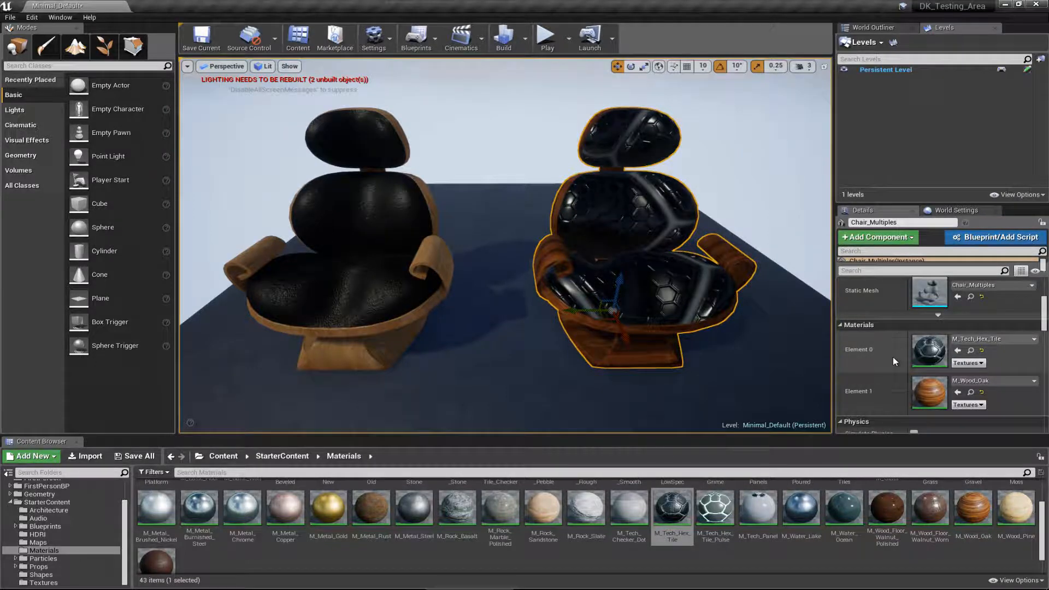
{"action": "scroll", "coordinate": [892, 356], "scroll_direction": "down", "scroll_amount": 2}
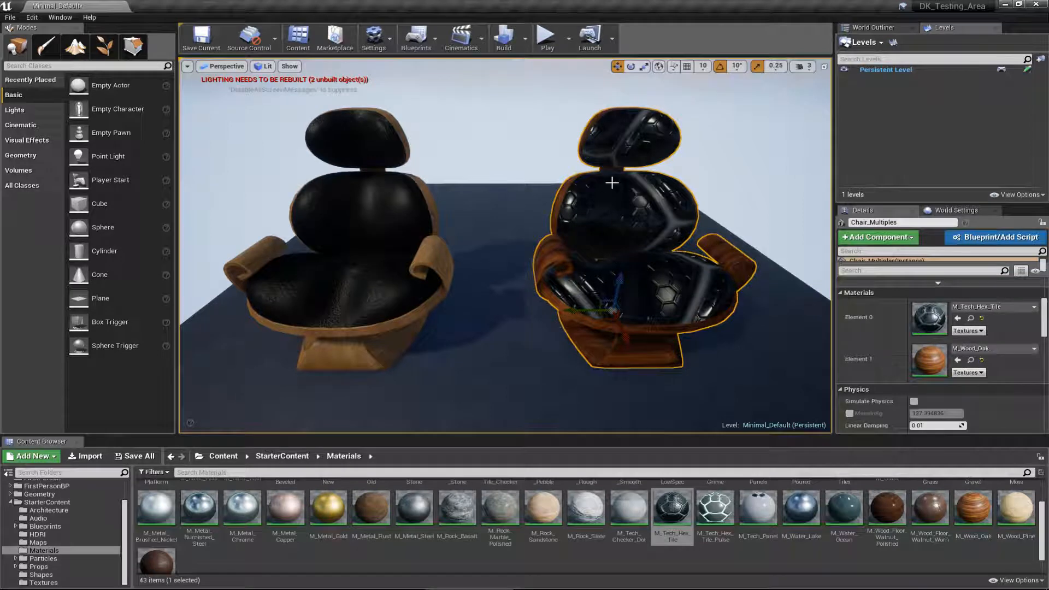
Step: Inspect the hex-tile and oak surfaces of Chair_Multiples up close, and view the baked singular chair from the side
{"action": "key", "text": "Escape"}
{"action": "left_click_drag", "start_coordinate": [617, 244], "coordinate": [430, 248], "text": "alt"}
{"action": "right_click_drag", "start_coordinate": [430, 247], "coordinate": [606, 238]}
{"action": "left_click", "coordinate": [607, 239]}
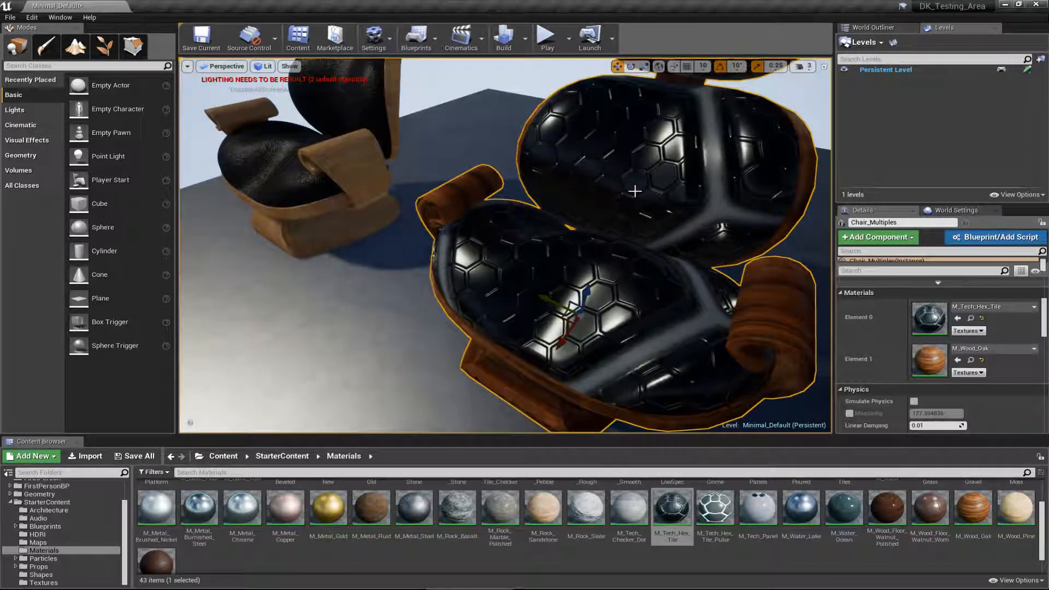
{"action": "left_click_drag", "start_coordinate": [492, 353], "coordinate": [601, 404], "text": "alt"}
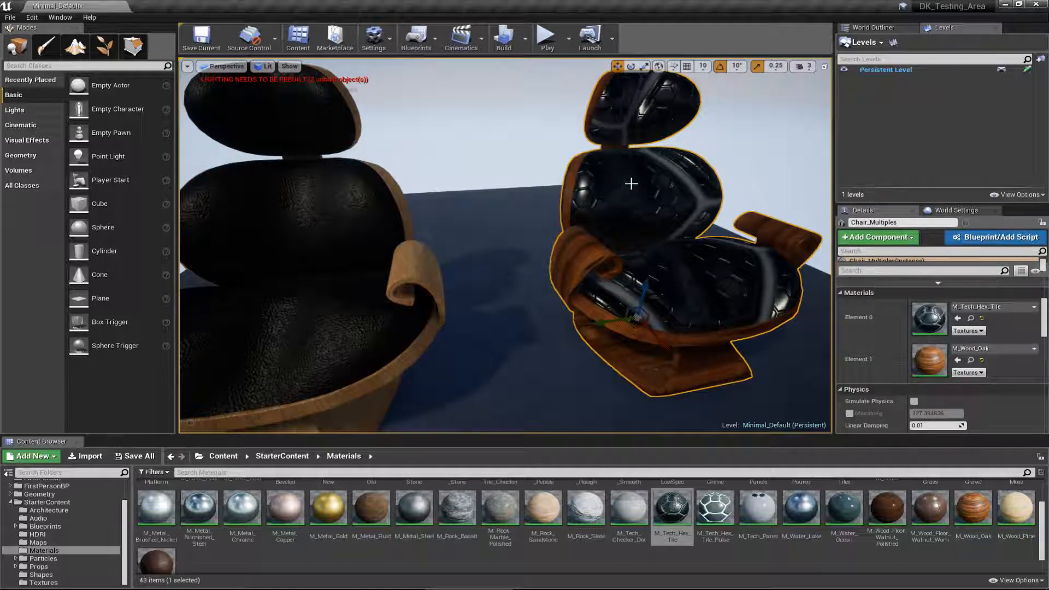
{"action": "key", "text": "Escape"}
{"action": "left_click_drag", "start_coordinate": [634, 303], "coordinate": [592, 294], "text": "alt"}
{"action": "right_click_drag", "start_coordinate": [512, 303], "coordinate": [496, 277]}
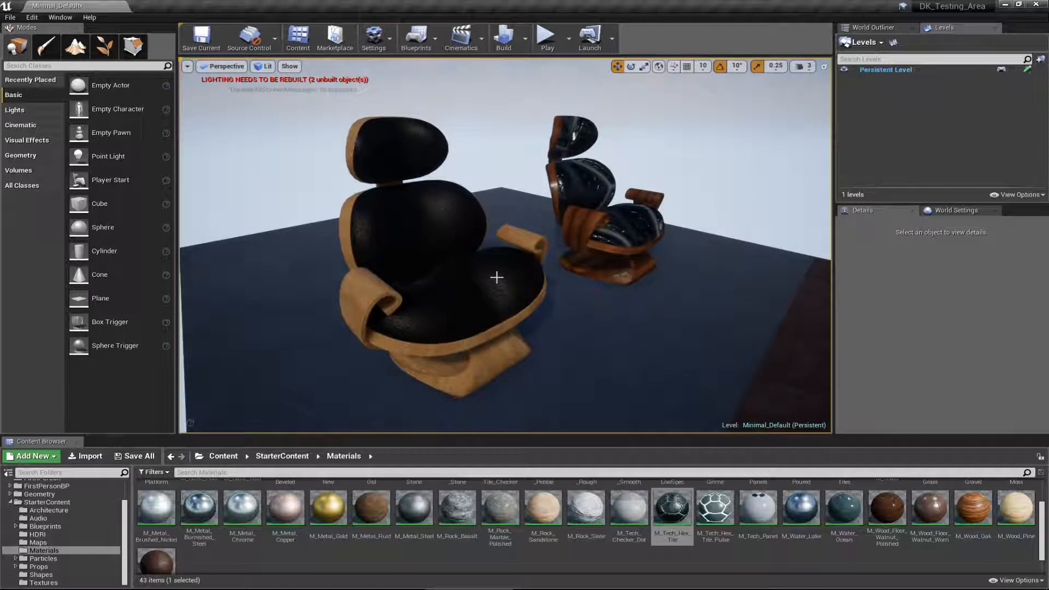
Step: Compare the finished singular and multi-material chairs side by side from the front, leaving neither chair selected
{"action": "right_click_drag", "start_coordinate": [496, 277], "coordinate": [223, 289]}
{"action": "left_click", "coordinate": [624, 286]}
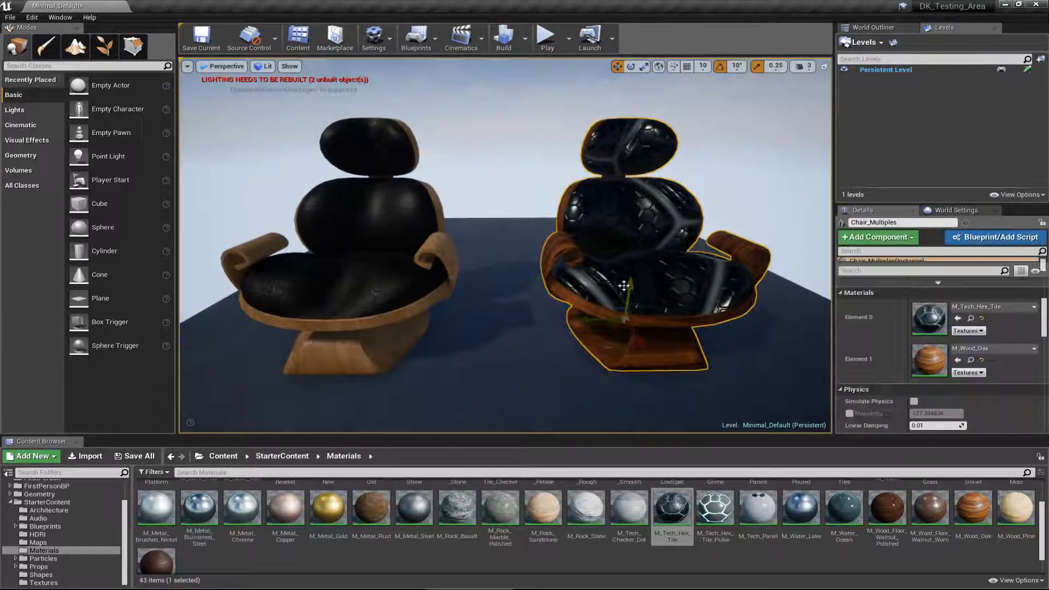
{"action": "key", "text": "Escape"}
{"action": "mouse_move", "coordinate": [617, 309]}
{"action": "right_mouse_down"}
{"action": "mouse_move", "coordinate": [614, 278]}
{"action": "mouse_move", "coordinate": [613, 317]}
{"action": "right_mouse_up"}
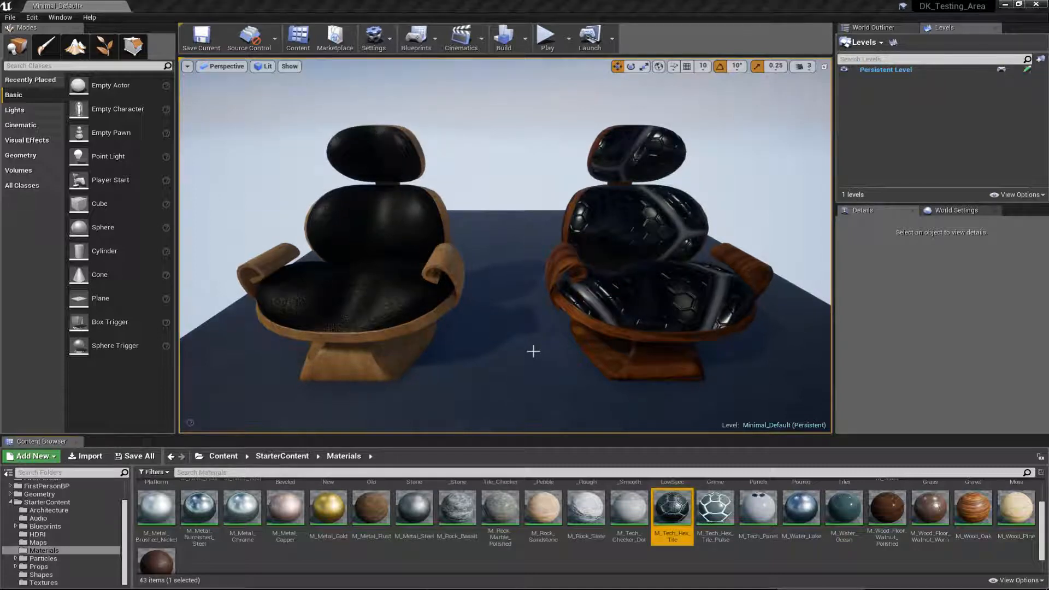
{"action": "right_click_drag", "start_coordinate": [533, 351], "coordinate": [530, 353]}
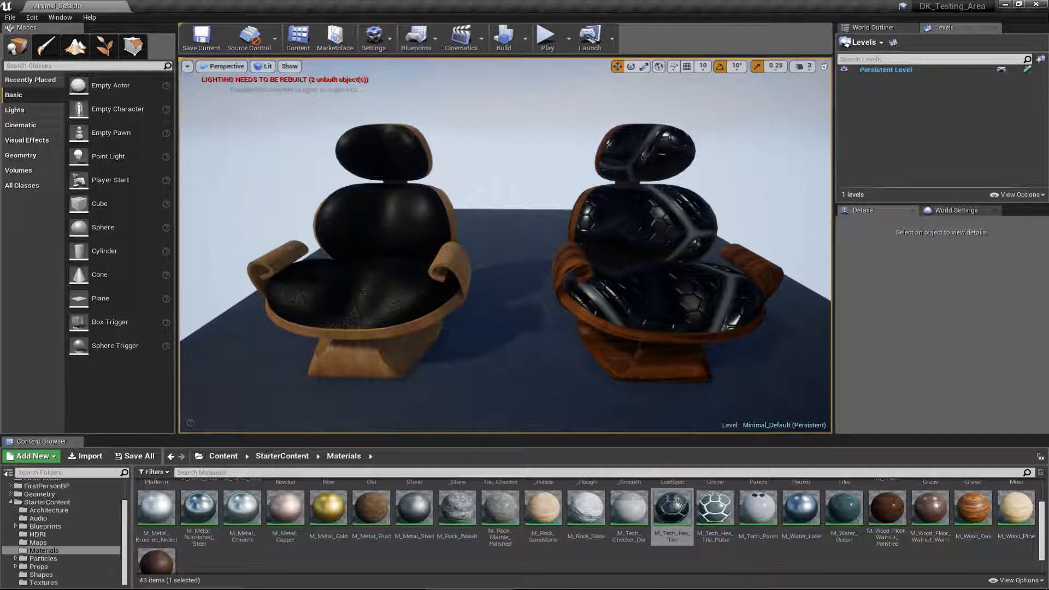